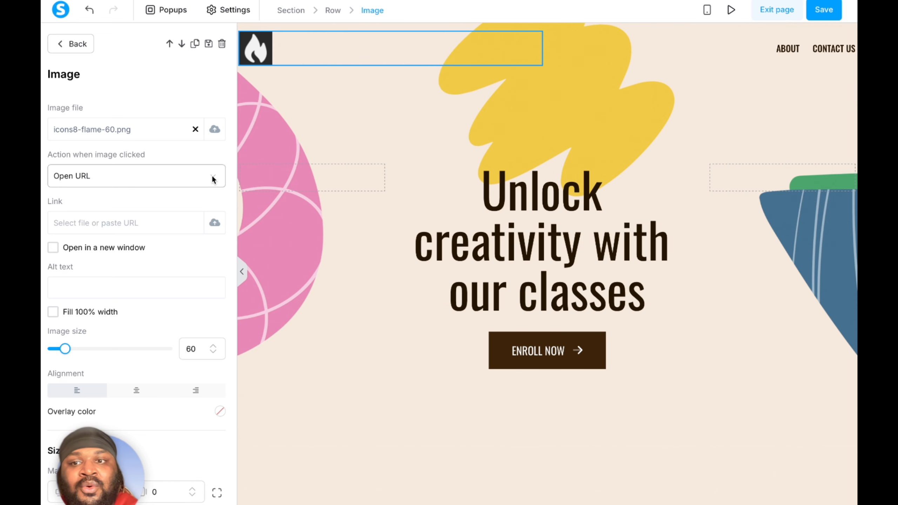
# Step: Set the flame logo image's click action to Show popup with Popup №1 as the target
pyautogui.click(213, 179)
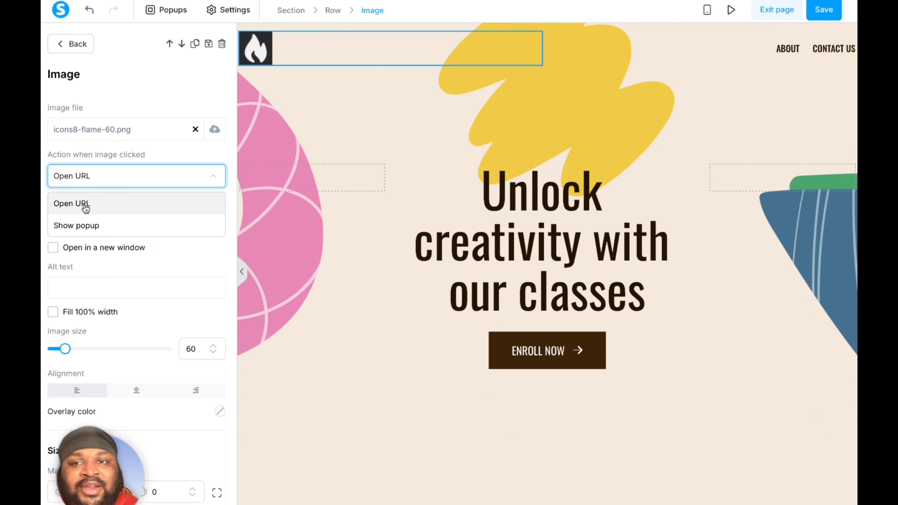
pyautogui.click(212, 180)
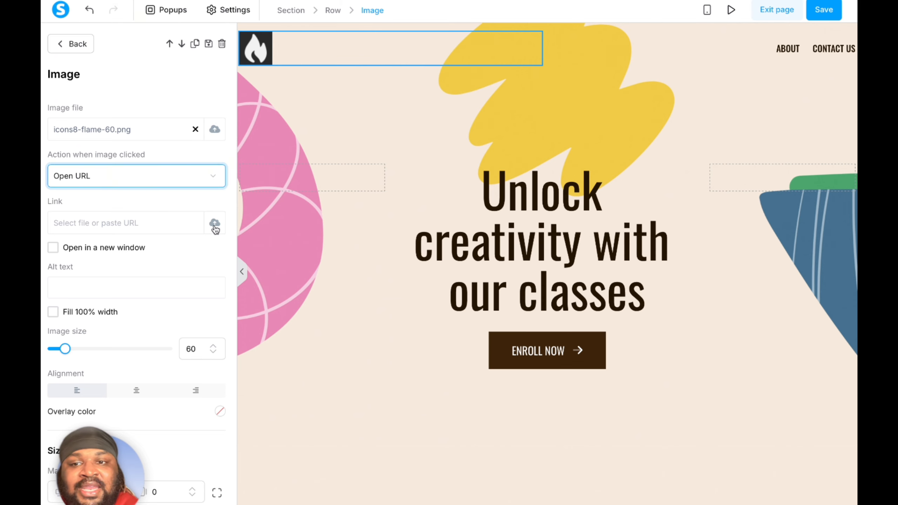
pyautogui.click(212, 176)
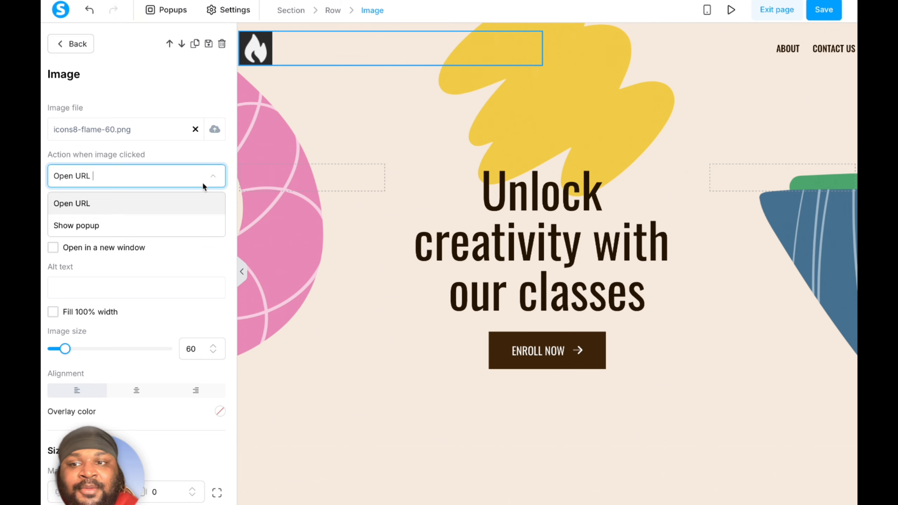
pyautogui.click(111, 228)
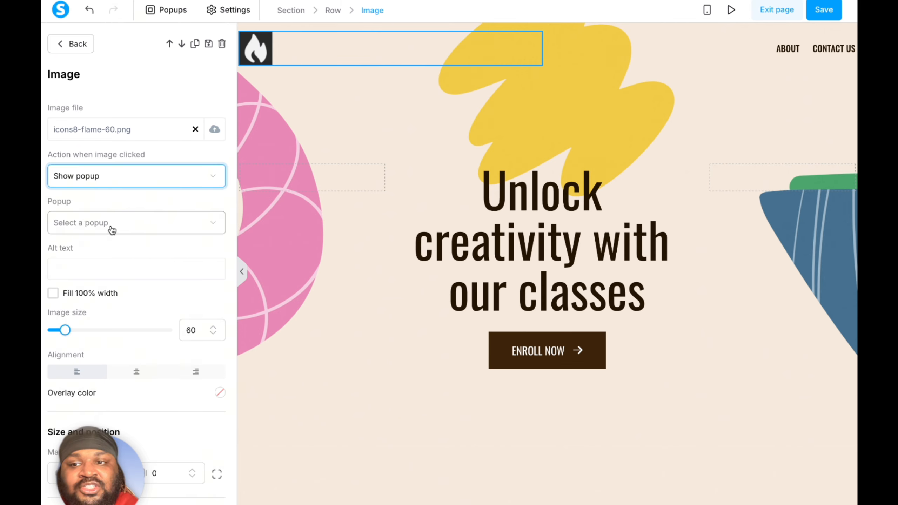
pyautogui.click(215, 222)
pyautogui.click(137, 257)
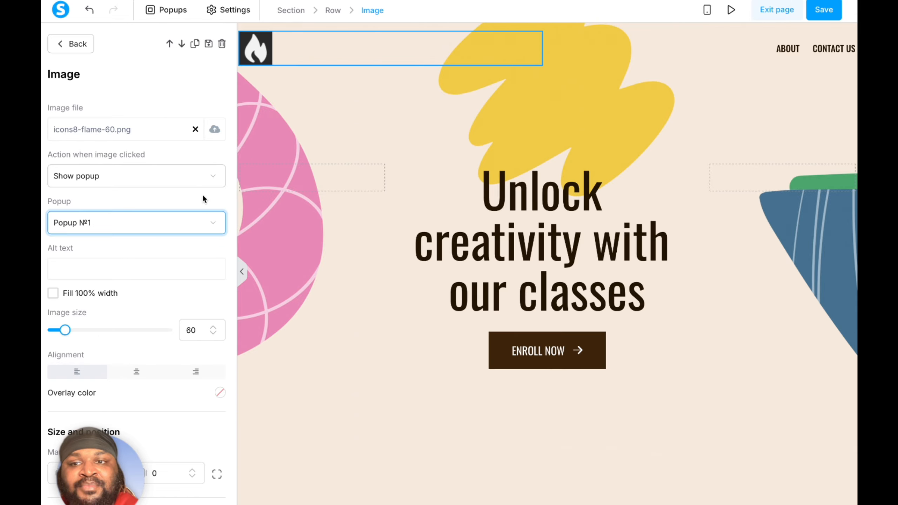
# Step: Set the flame logo's image size to 70 and align it to the right of its column
pyautogui.scroll(-5, 201, 180)
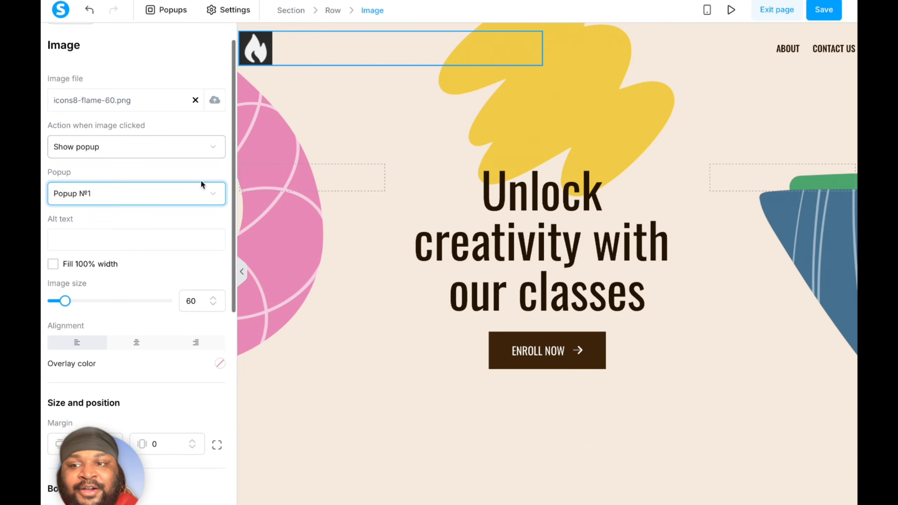
pyautogui.moveTo(71, 161)
pyautogui.mouseDown()
pyautogui.moveTo(105, 167)
pyautogui.moveTo(67, 161)
pyautogui.mouseUp()
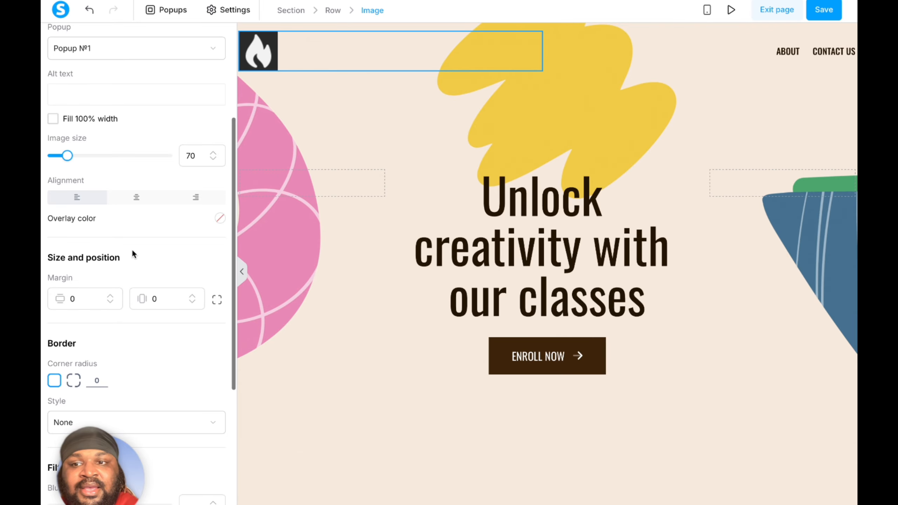
pyautogui.click(134, 204)
pyautogui.click(193, 198)
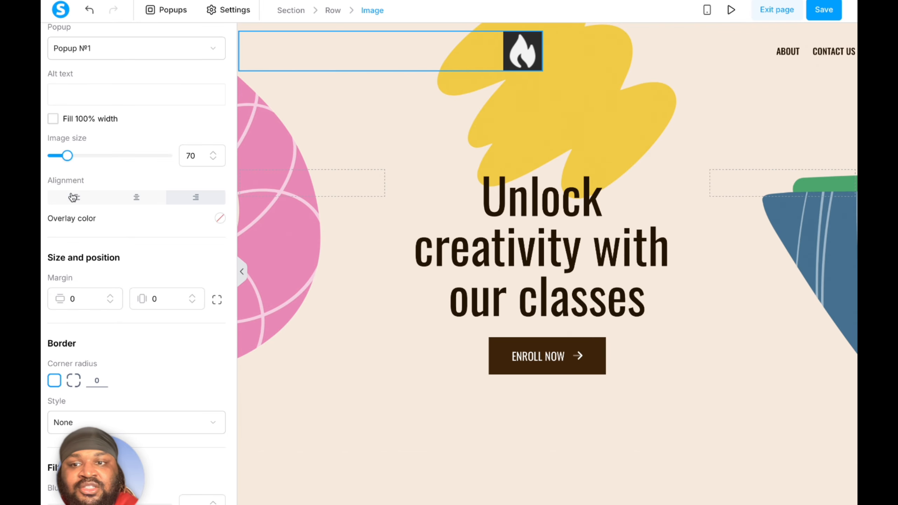
pyautogui.click(72, 201)
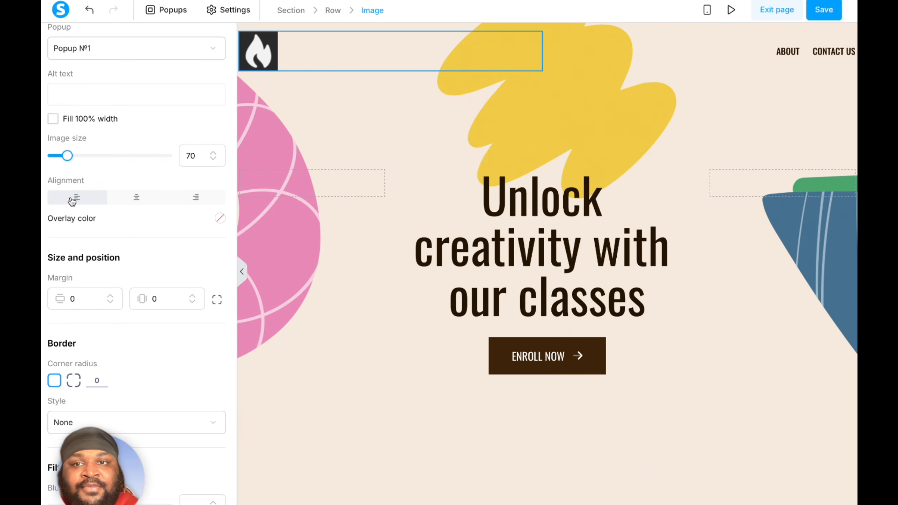
pyautogui.click(197, 199)
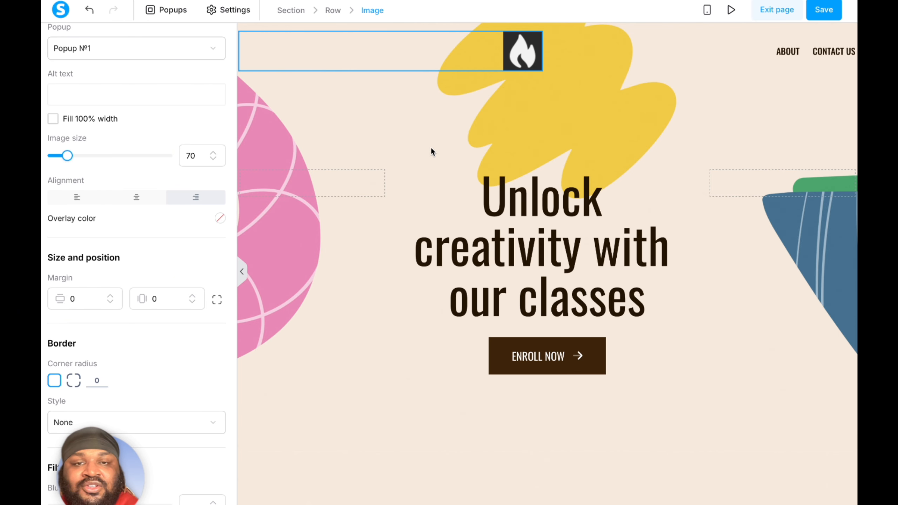
# Step: Review the logo image's margin, border, filter, shadow, display delay and visibility settings, and return to the elements list
pyautogui.scroll(-1, 135, 299)
pyautogui.scroll(-2, 136, 300)
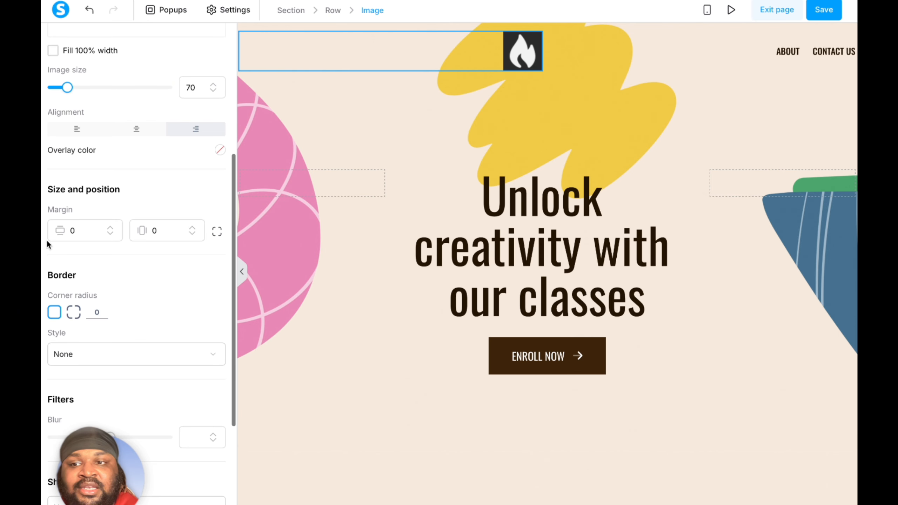
pyautogui.scroll(-5, 158, 273)
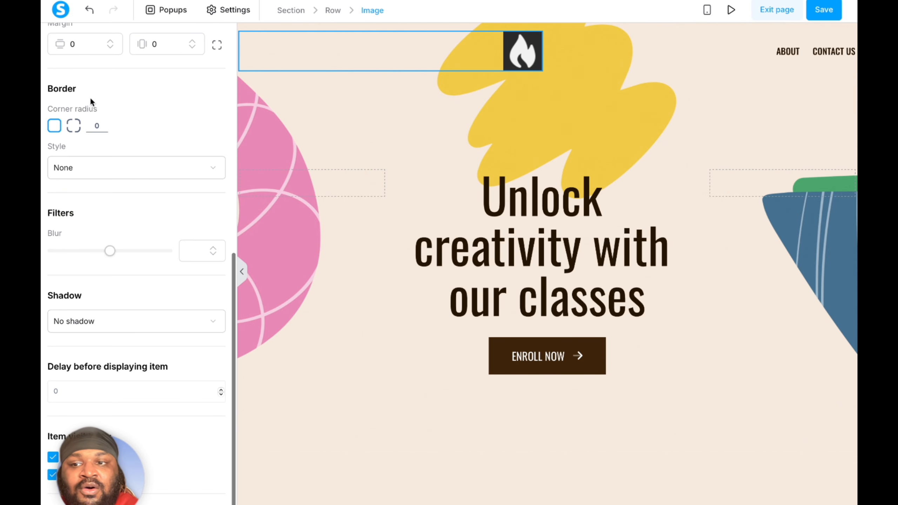
pyautogui.scroll(-1, 120, 259)
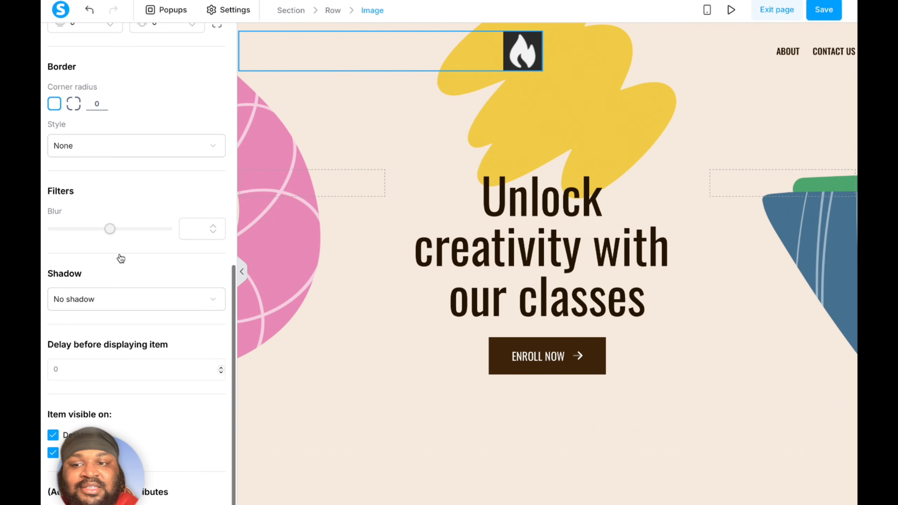
pyautogui.scroll(9, 120, 259)
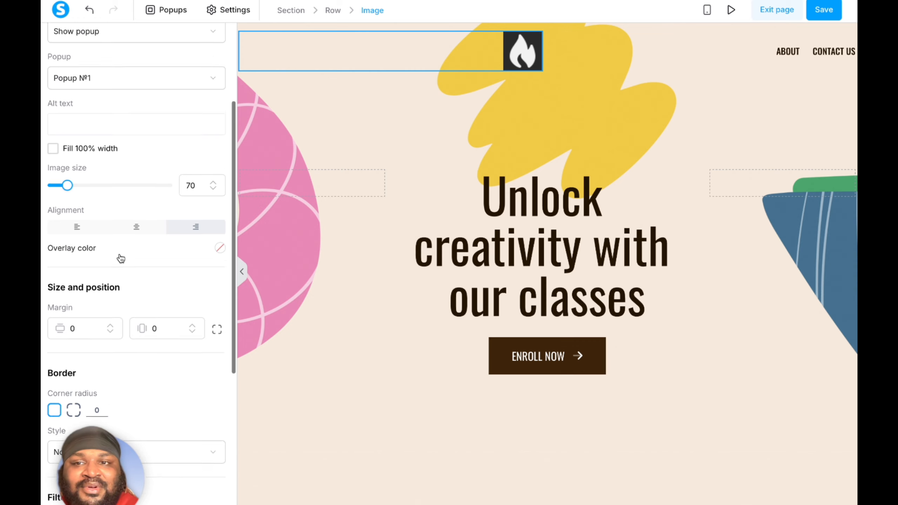
pyautogui.scroll(2, 171, 49)
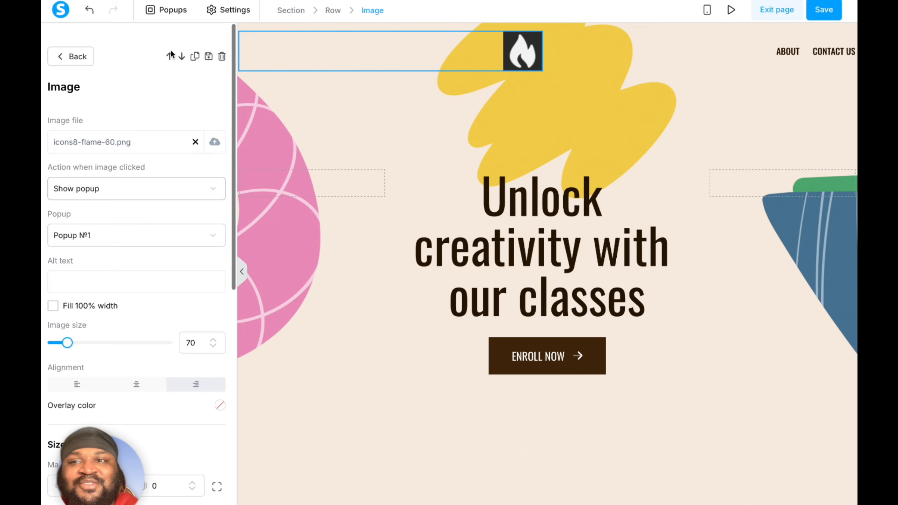
pyautogui.click(74, 53)
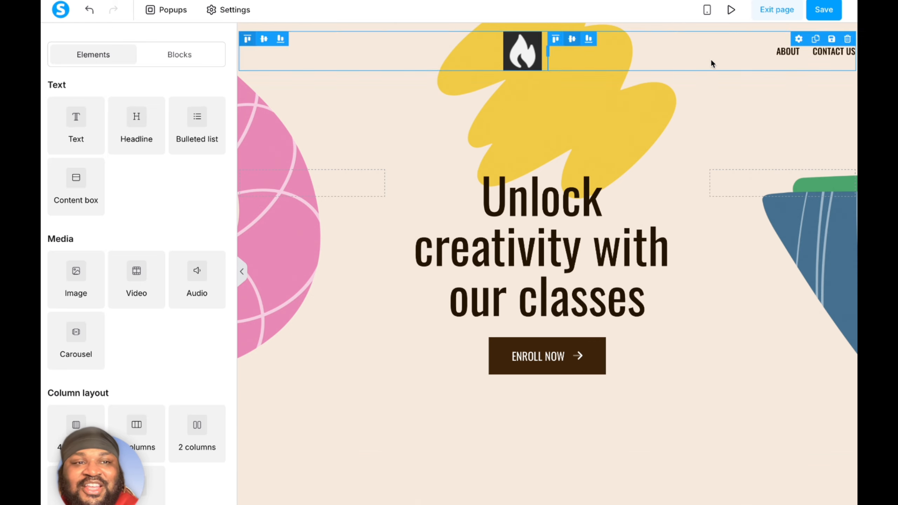
# Step: Delete the header menu element and undo the deletion
pyautogui.click(740, 52)
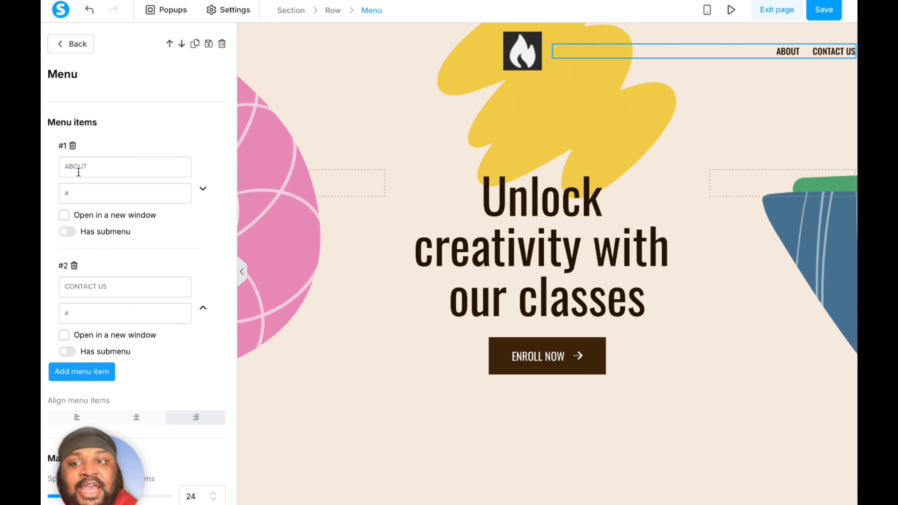
pyautogui.click(694, 84)
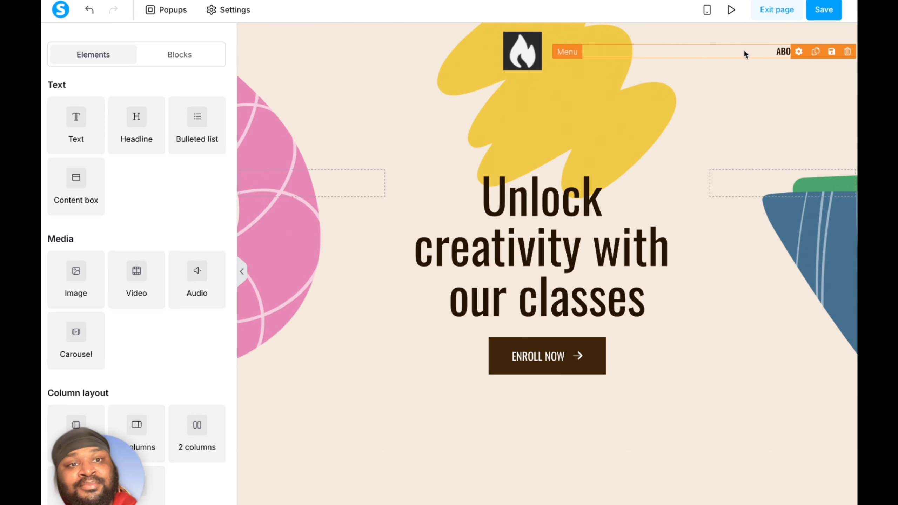
pyautogui.click(848, 52)
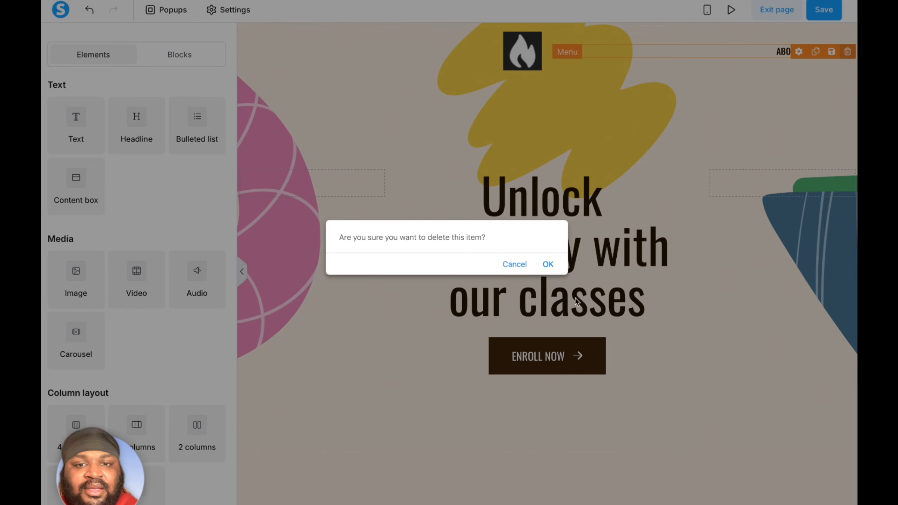
pyautogui.click(547, 265)
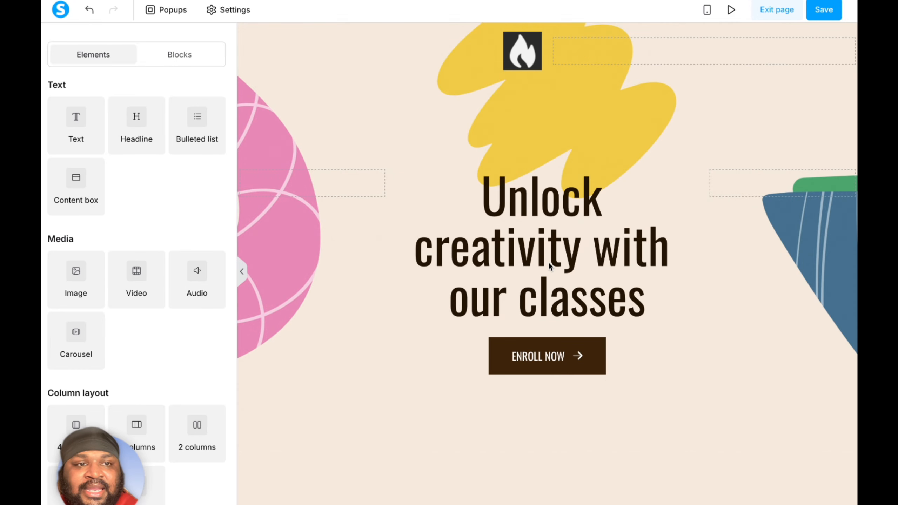
pyautogui.click(87, 10)
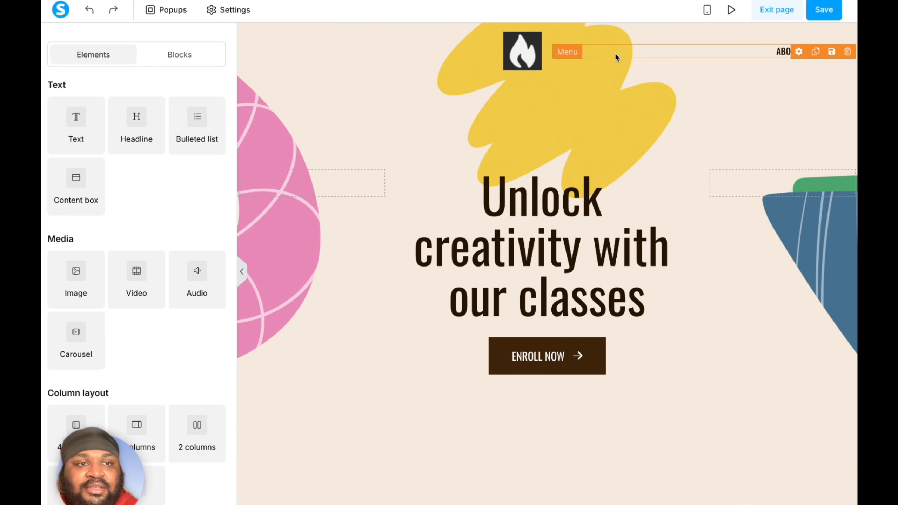
# Step: Rename the first item of the header menu to HOME in capital letters
pyautogui.click(662, 51)
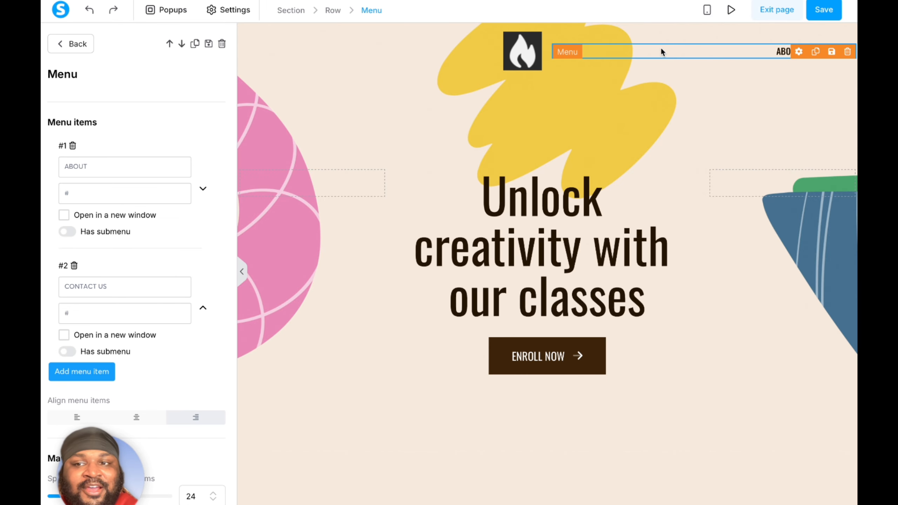
pyautogui.doubleClick(73, 166)
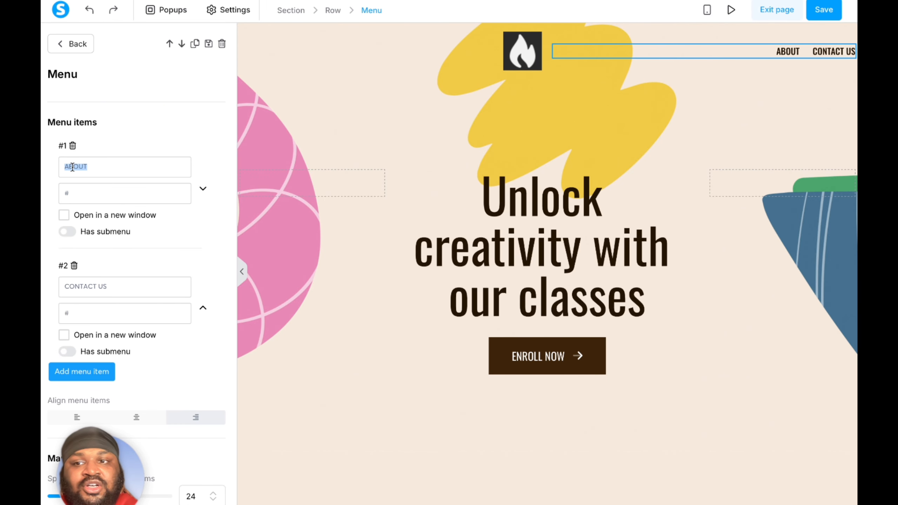
pyautogui.write('Home')
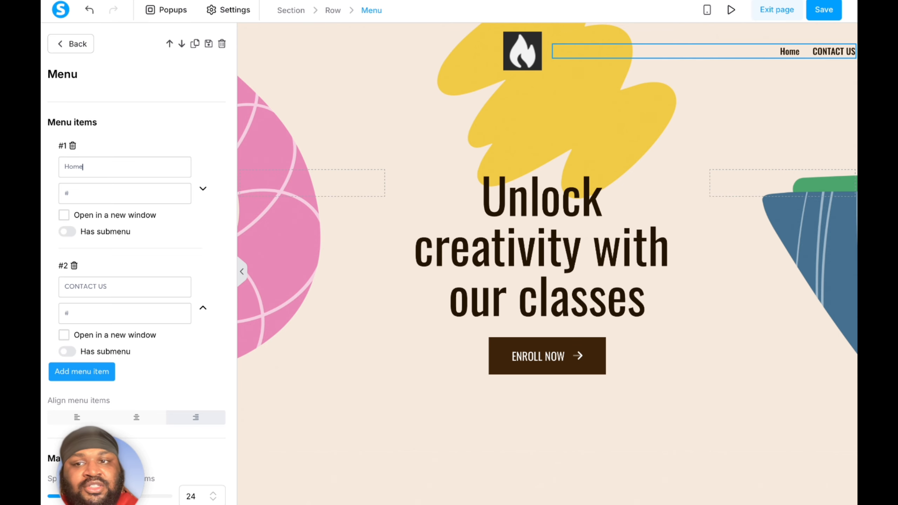
pyautogui.press('BackSpace')
pyautogui.press('BackSpace')
pyautogui.press('BackSpace')
pyautogui.write('OME')
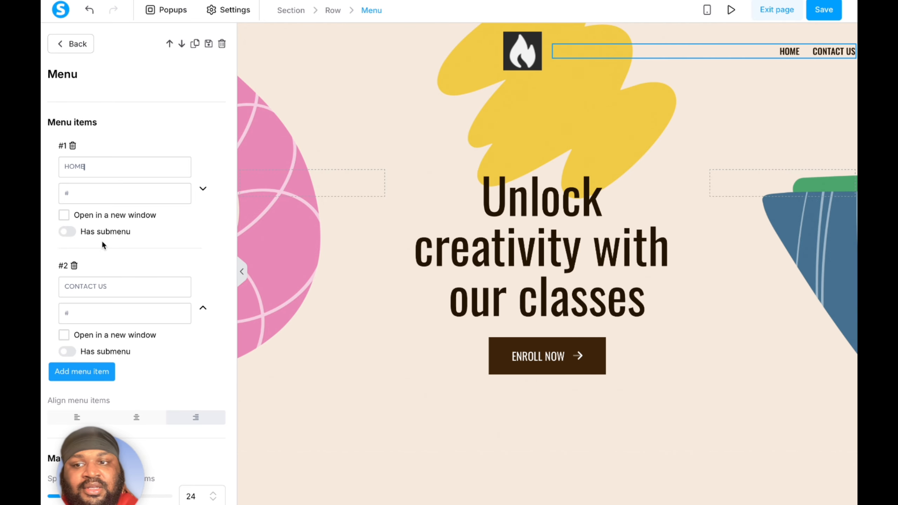
# Step: Rename the header menu's second item to ABOUT
pyautogui.doubleClick(101, 286)
pyautogui.tripleClick(100, 286)
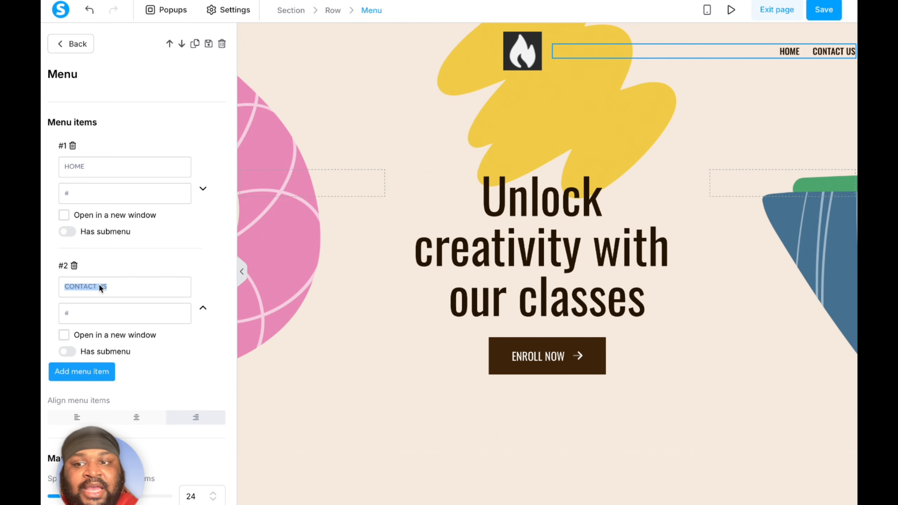
pyautogui.write('ABOUT')
# Step: Give the ABOUT menu item a submenu with the entries ABOUT CEO and ABOUT BUSINESS, and check it in the page preview
pyautogui.scroll(-3, 99, 285)
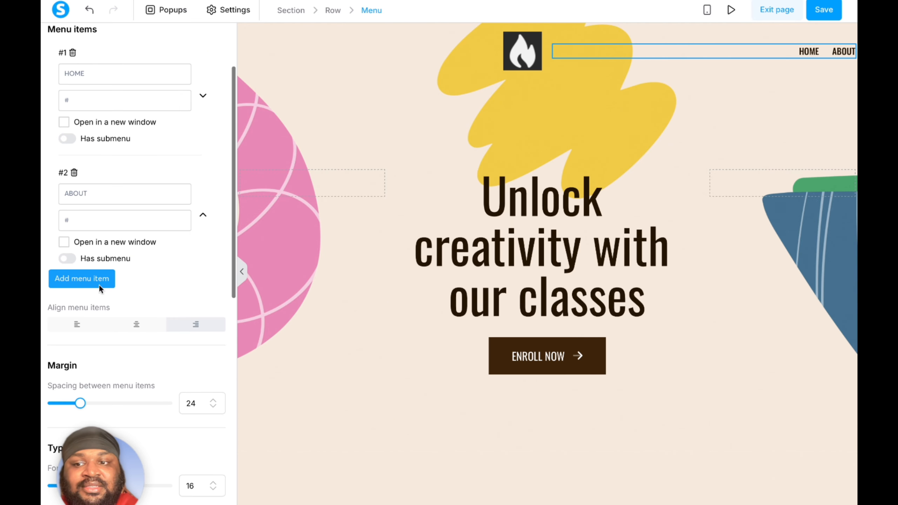
pyautogui.click(65, 259)
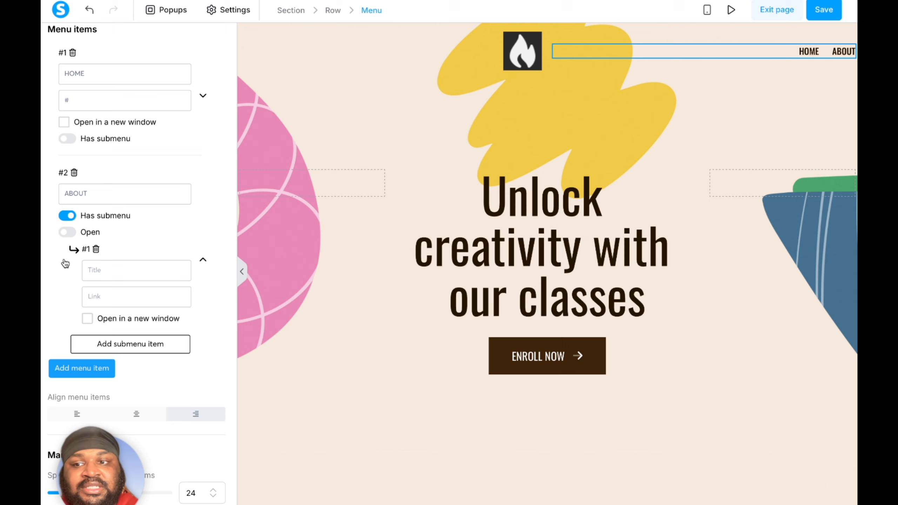
pyautogui.click(100, 269)
pyautogui.write('ABOUT CEO')
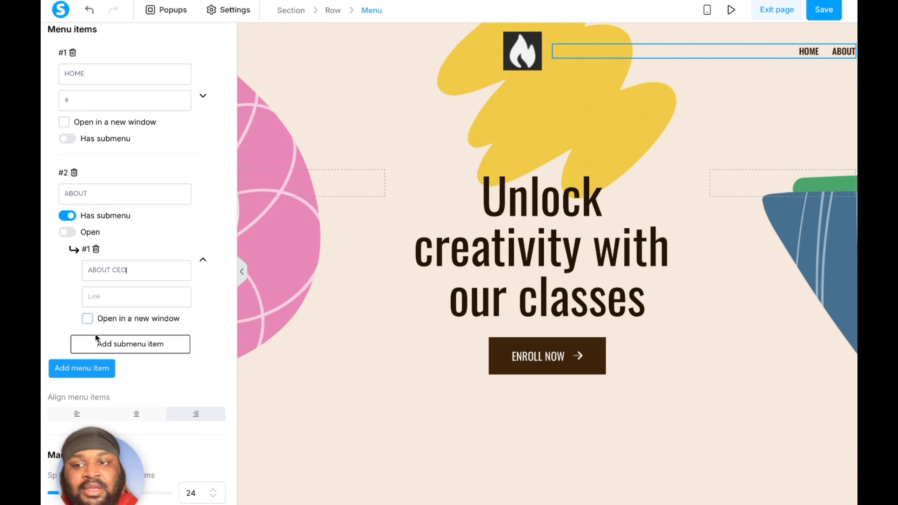
pyautogui.click(104, 353)
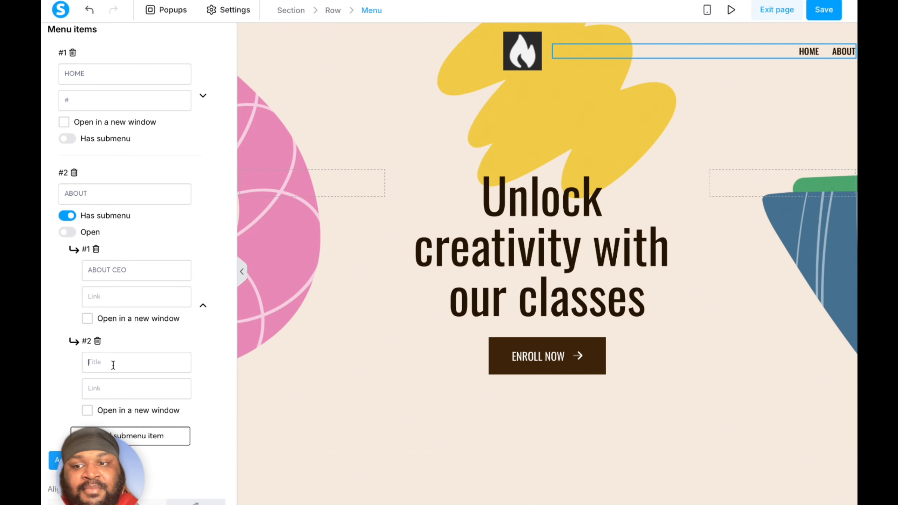
pyautogui.write('ABOUT BUSINESS')
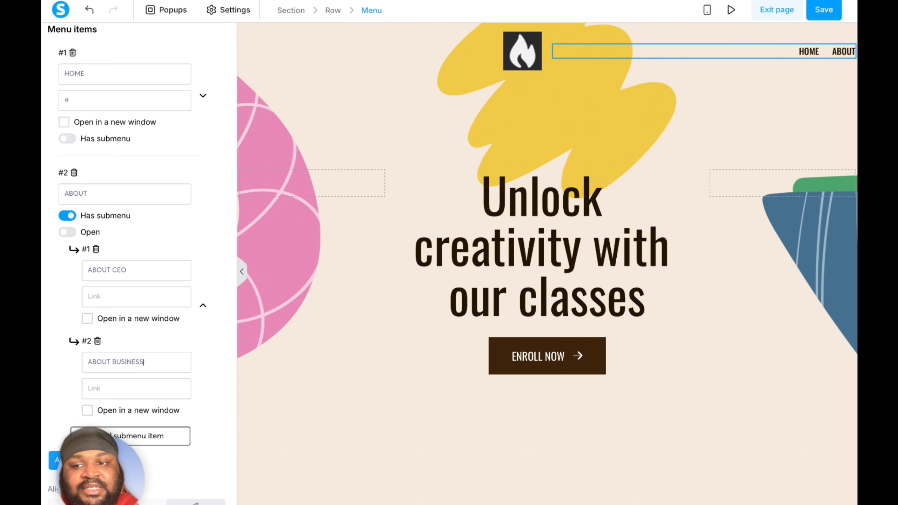
pyautogui.click(730, 11)
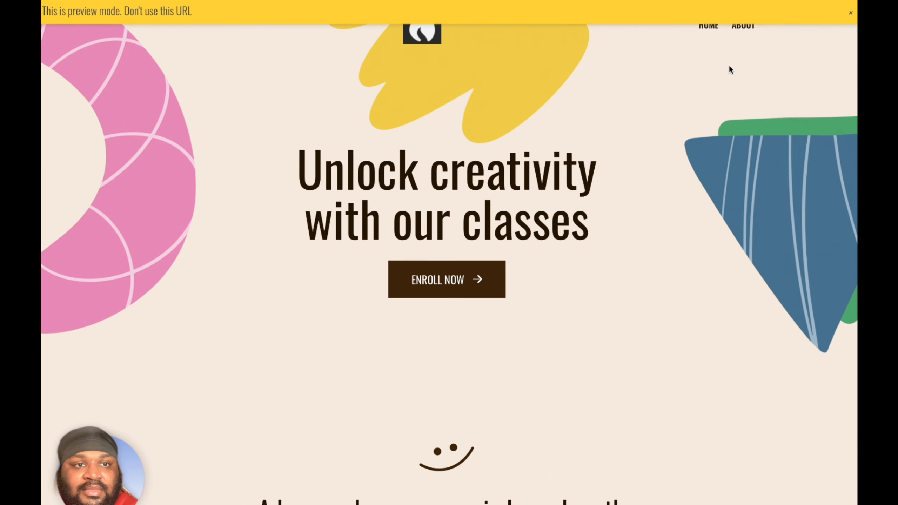
pyautogui.moveTo(744, 32)
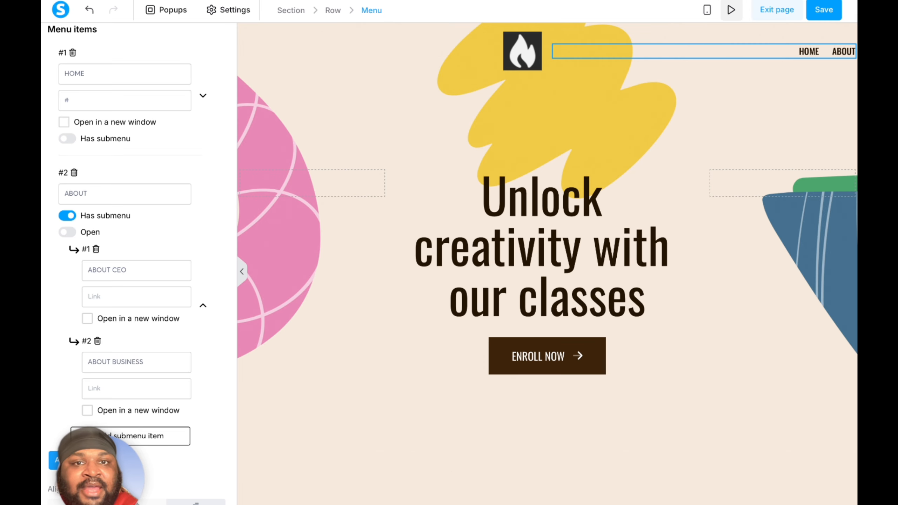
# Step: Add a third item titled CONTACT to the header menu
pyautogui.scroll(-5, 160, 218)
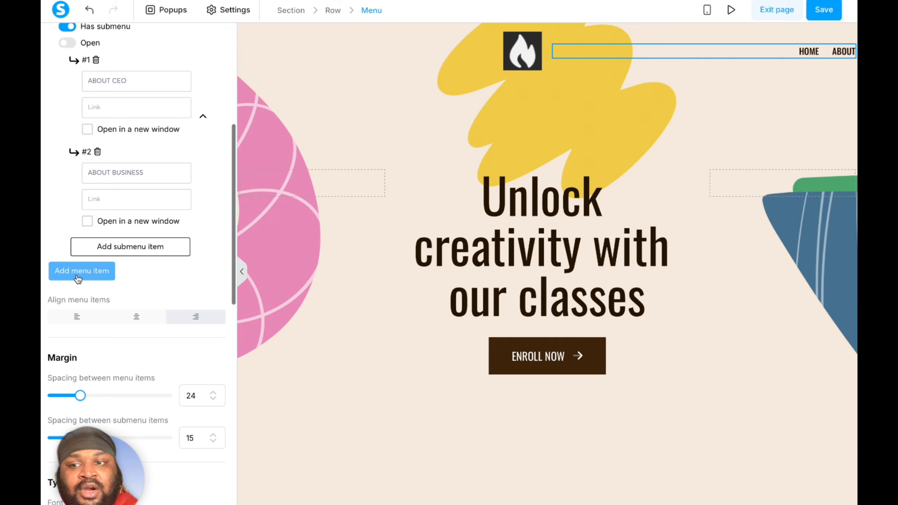
pyautogui.click(75, 278)
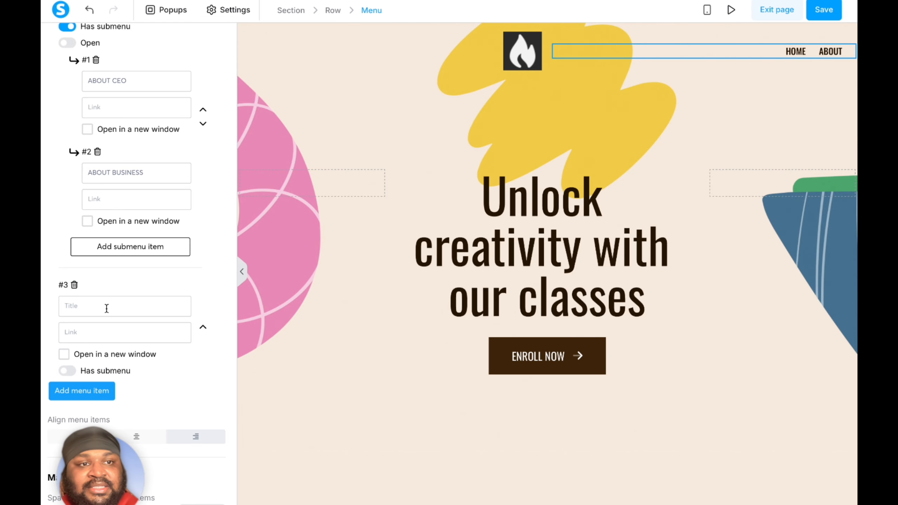
pyautogui.write('CONTACT')
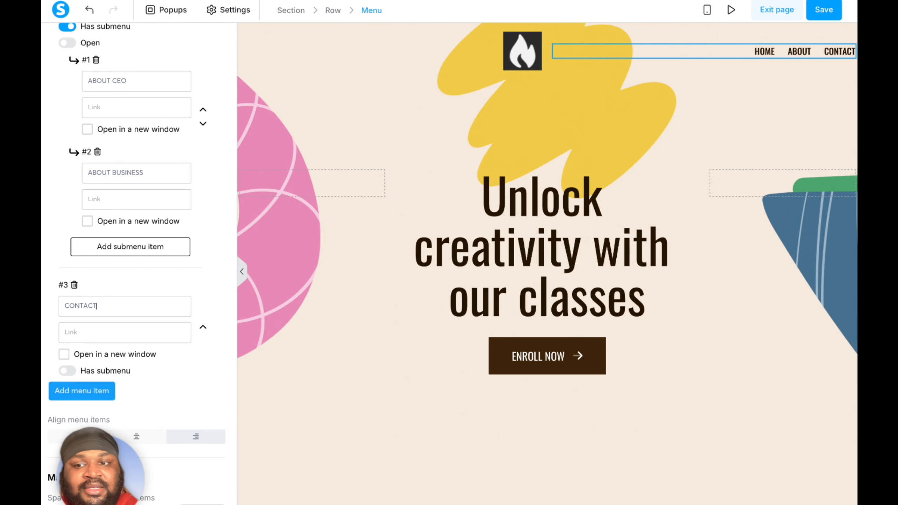
# Step: Add a fourth item titled FAQS to the header menu
pyautogui.scroll(-3, 138, 248)
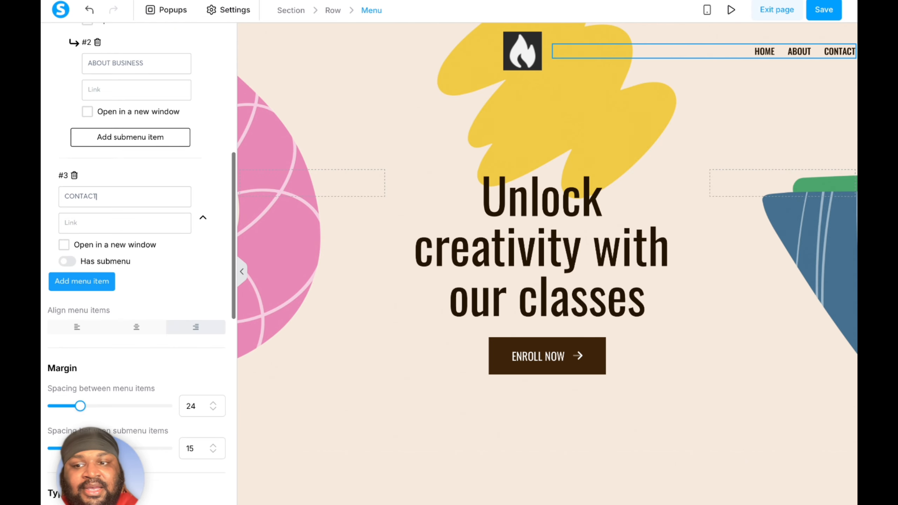
pyautogui.click(97, 285)
pyautogui.write('GA')
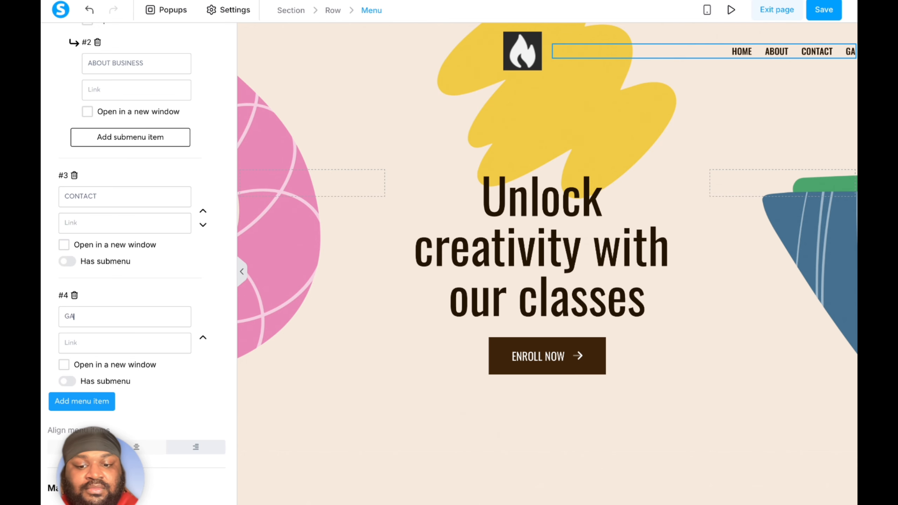
pyautogui.press('BackSpace')
pyautogui.press('BackSpace')
pyautogui.write('FAQS')
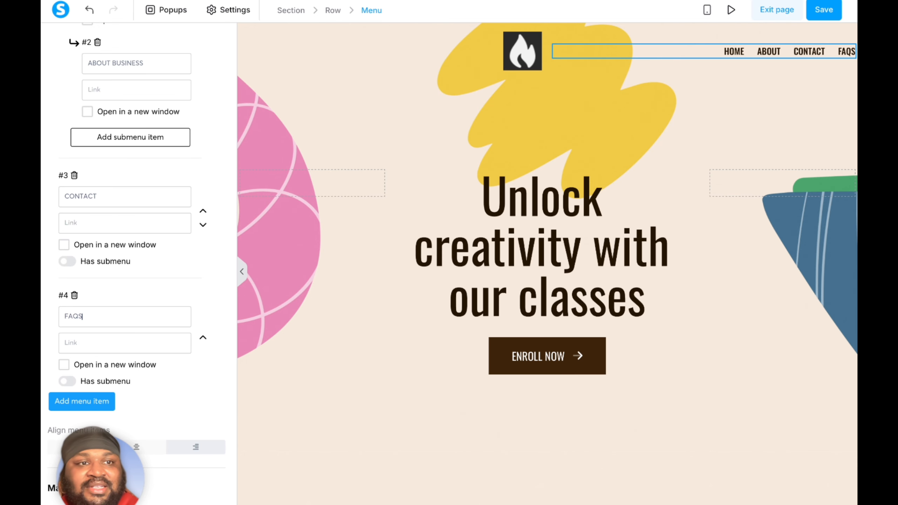
# Step: Set the fourth header menu item to open in a new window and retitle it FOLLOW ON FACEBOOK
pyautogui.scroll(-1, 160, 362)
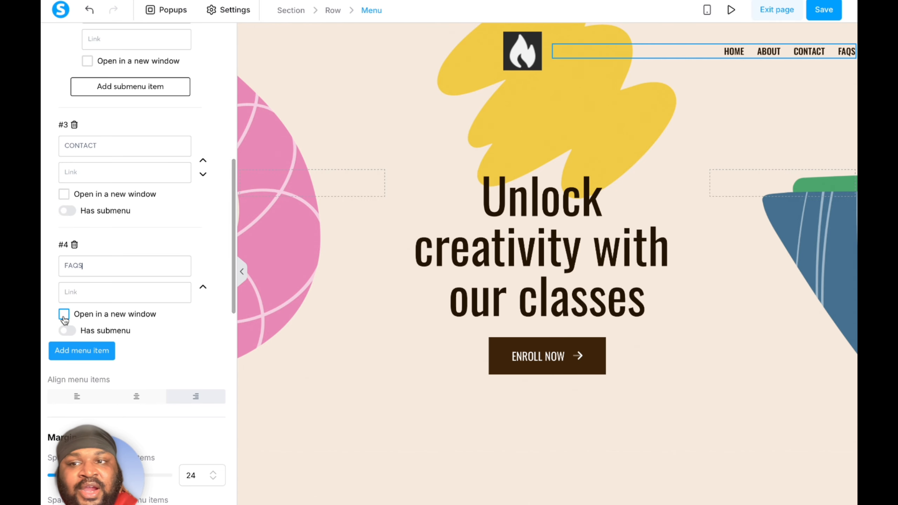
pyautogui.click(64, 315)
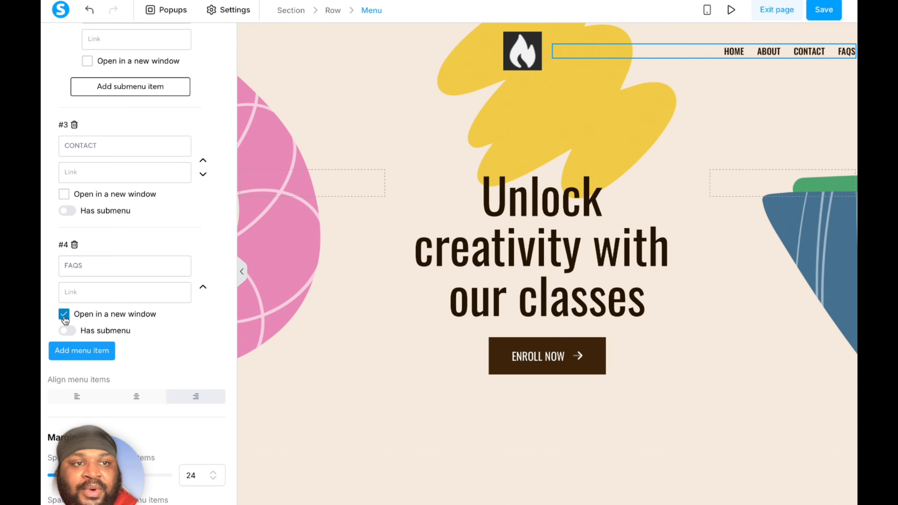
pyautogui.click(77, 292)
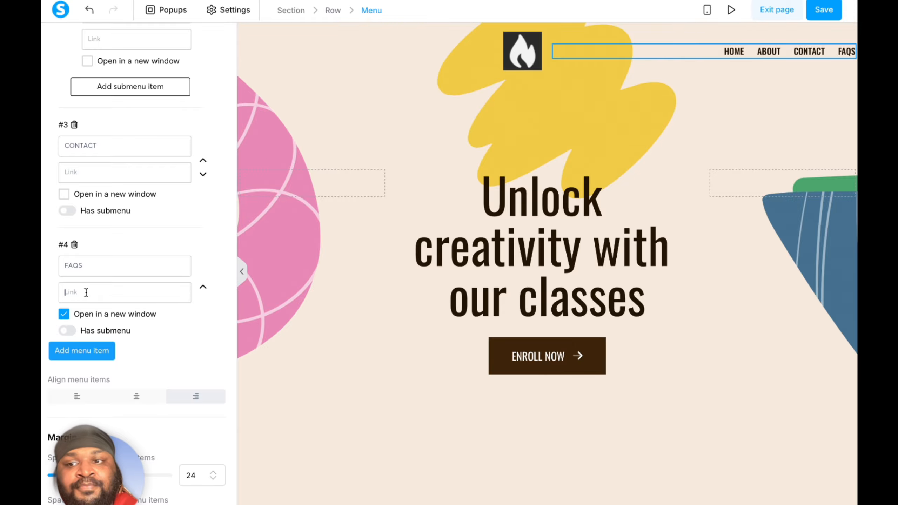
pyautogui.doubleClick(82, 264)
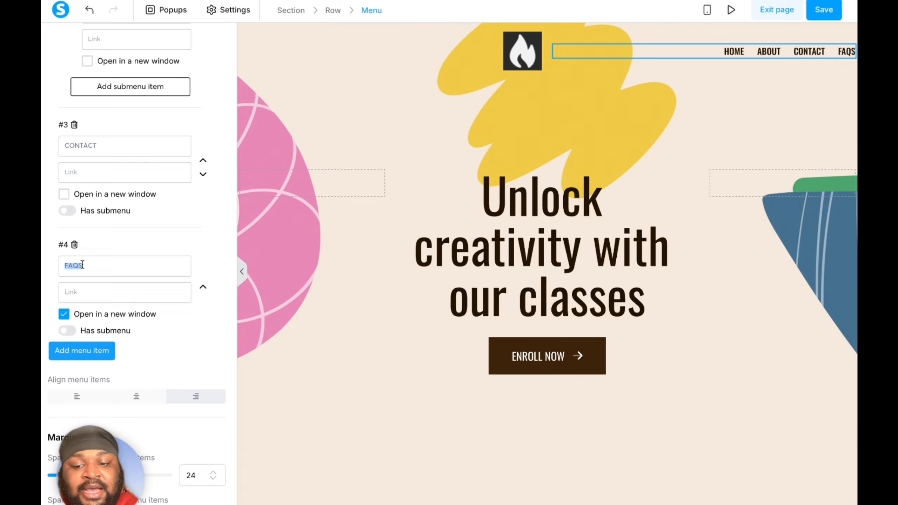
pyautogui.write('FFACEBOOK')
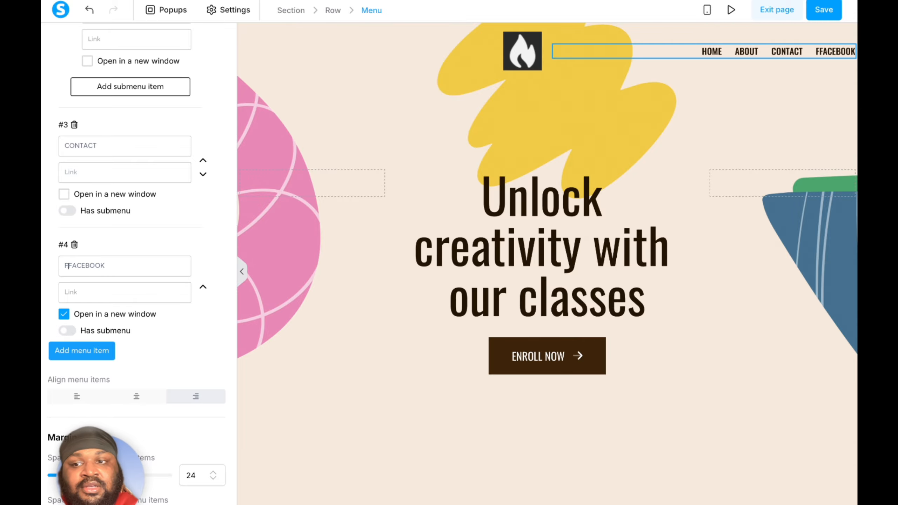
pyautogui.write('OLLOW ON')
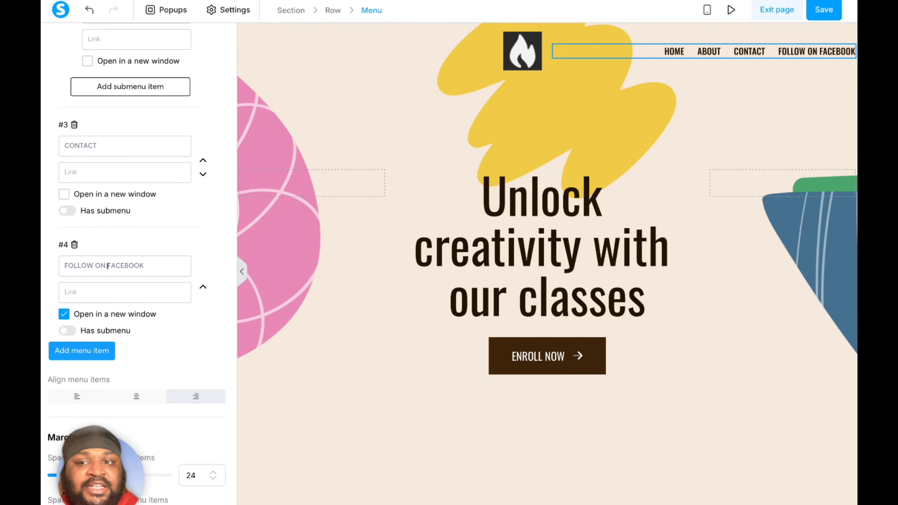
pyautogui.click(83, 287)
pyautogui.write('WWW.')
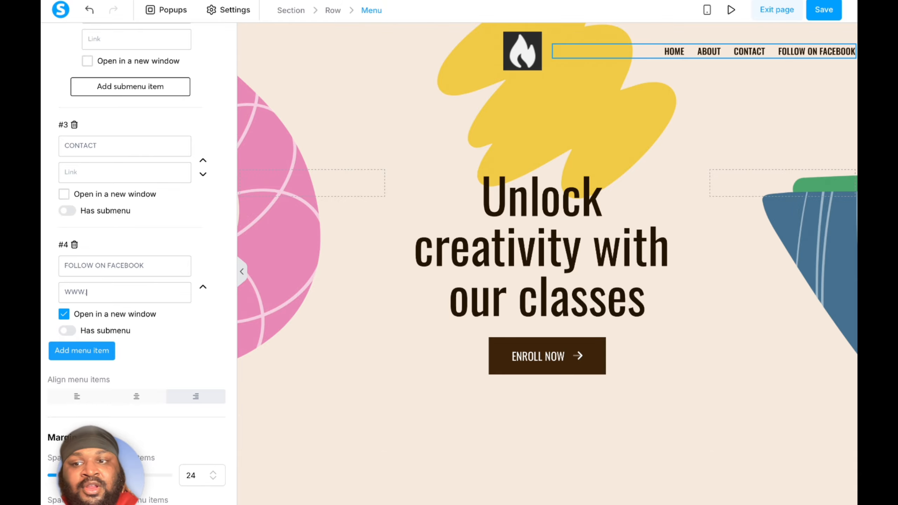
pyautogui.write('FACEBOO')
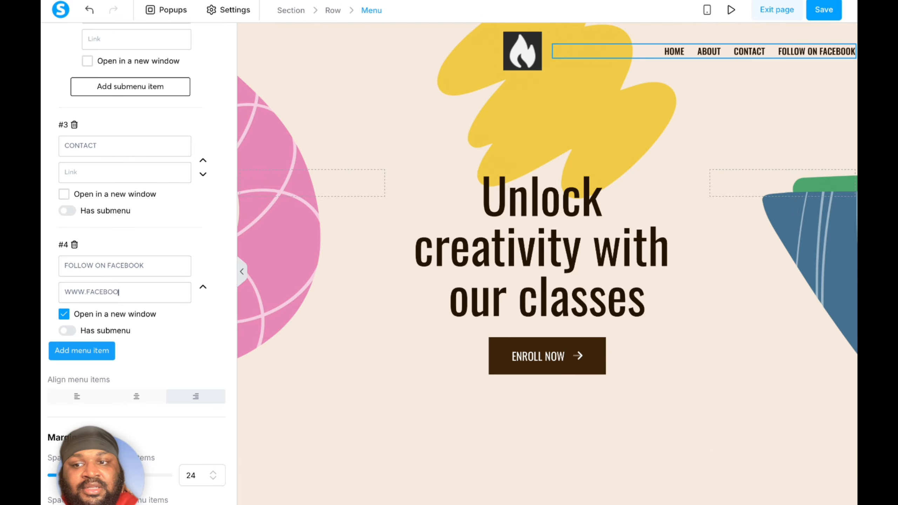
pyautogui.write('K.COM')
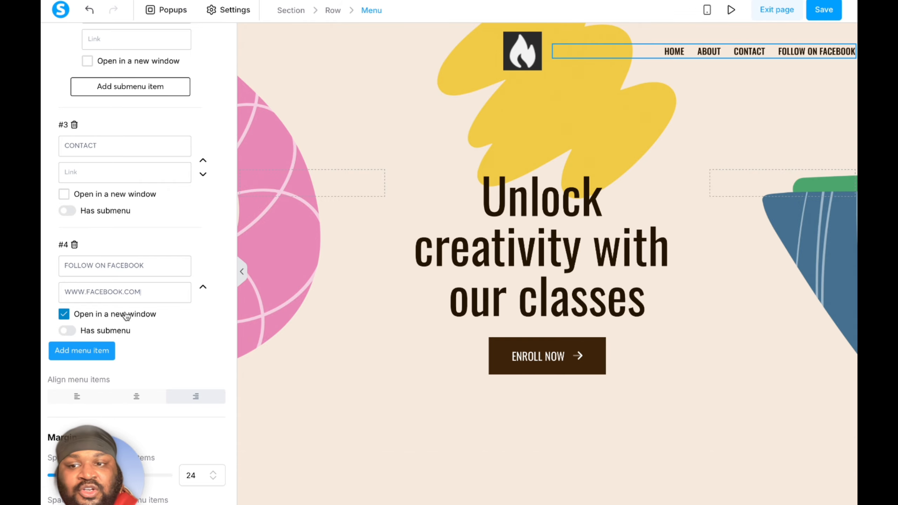
pyautogui.click(732, 10)
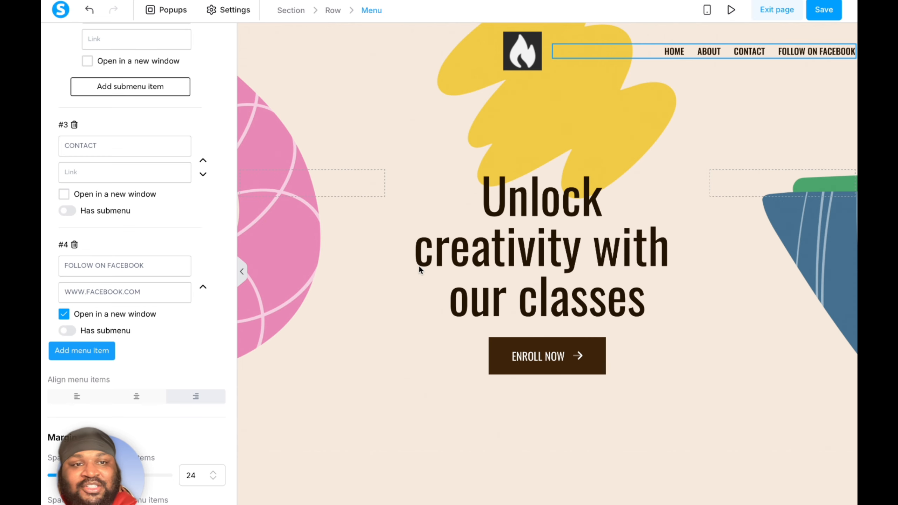
# Step: Replace the hero headline "Unlock creativity with our classes" with CLICK AND TYPE
pyautogui.click(484, 128)
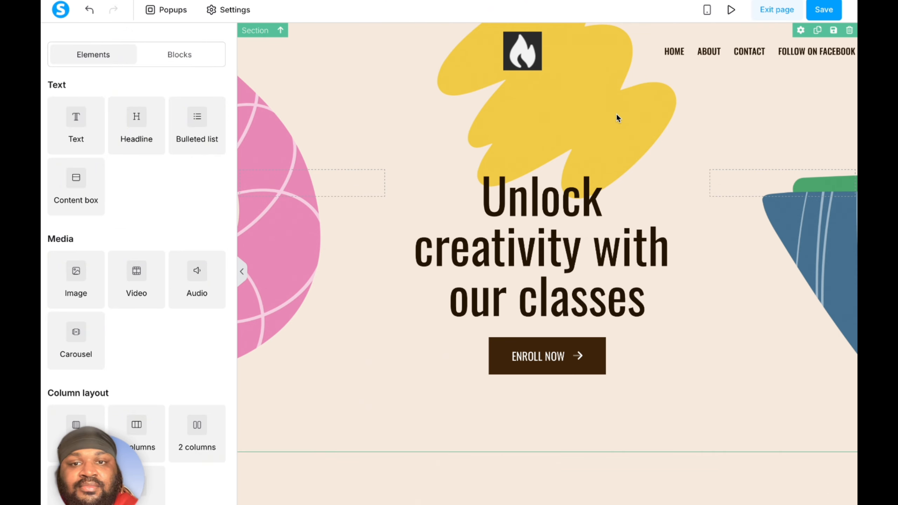
pyautogui.scroll(-2, 616, 114)
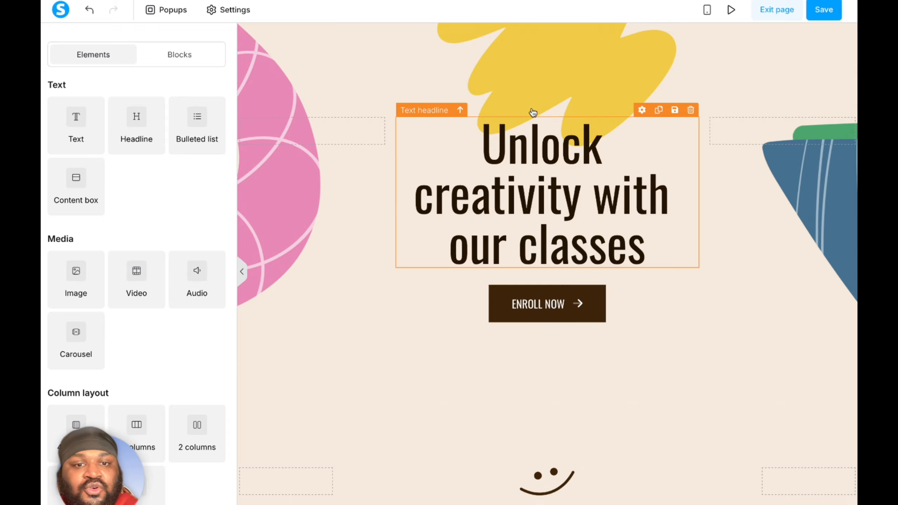
pyautogui.click(530, 197)
pyautogui.tripleClick(531, 197)
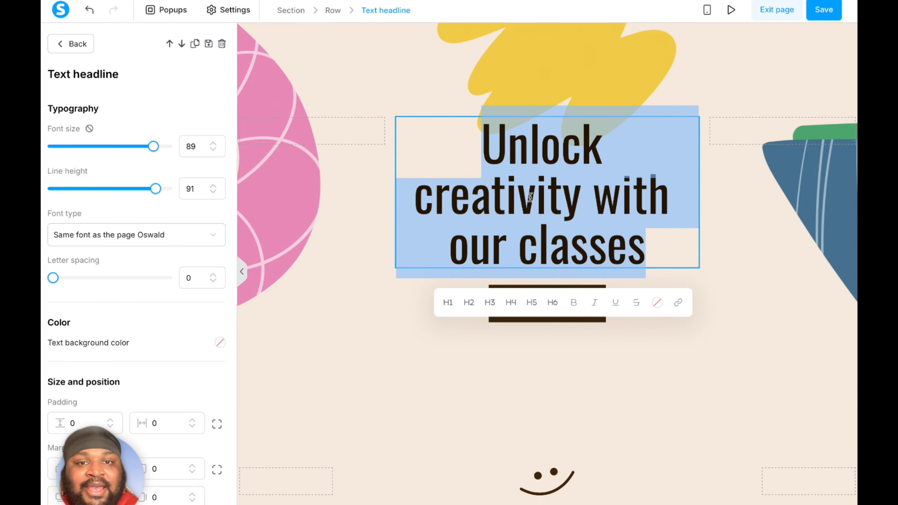
pyautogui.write('CLICK AND ENTER')
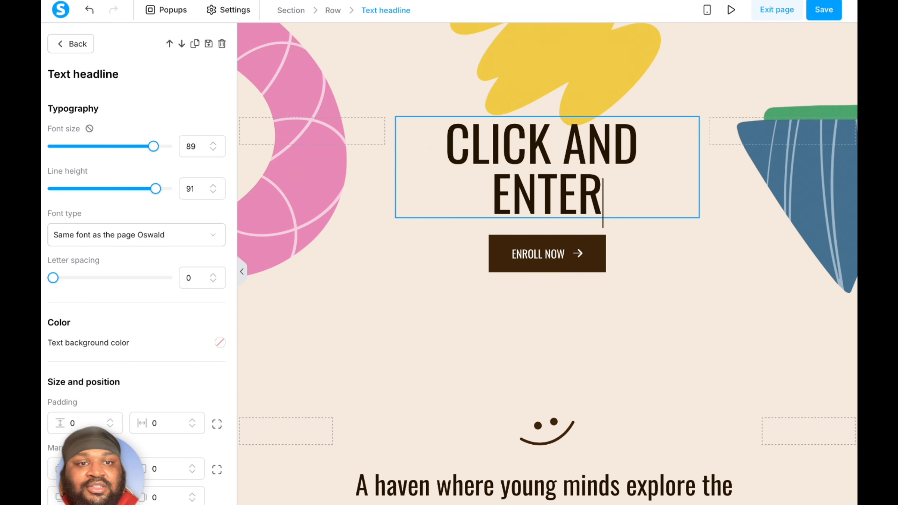
pyautogui.doubleClick(553, 181)
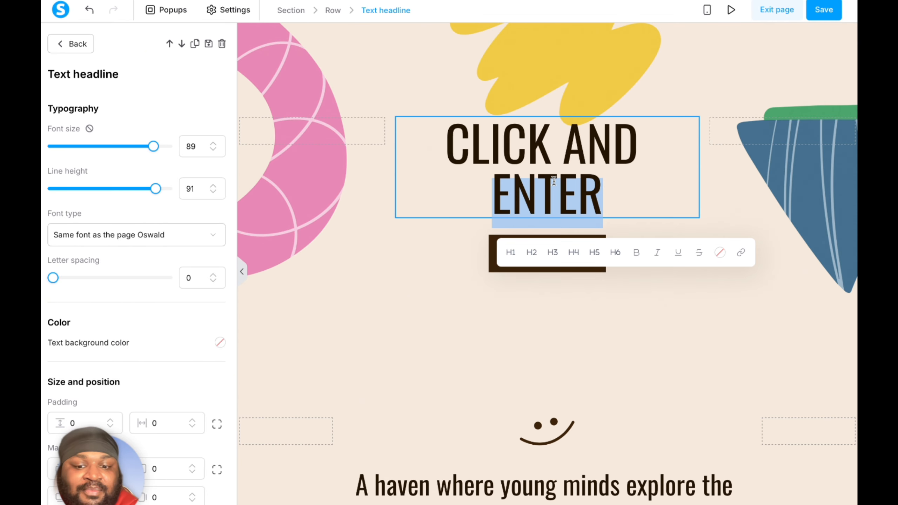
pyautogui.write('TYPE')
pyautogui.click(433, 275)
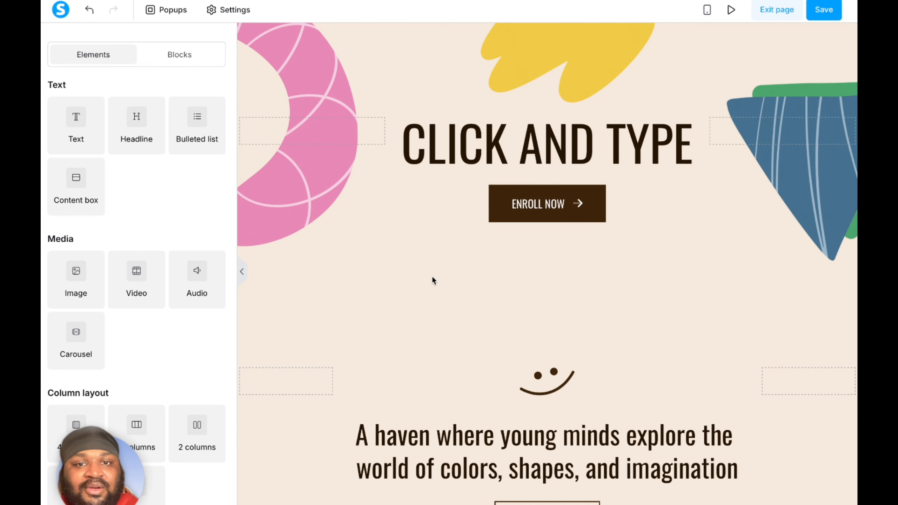
pyautogui.tripleClick(489, 153)
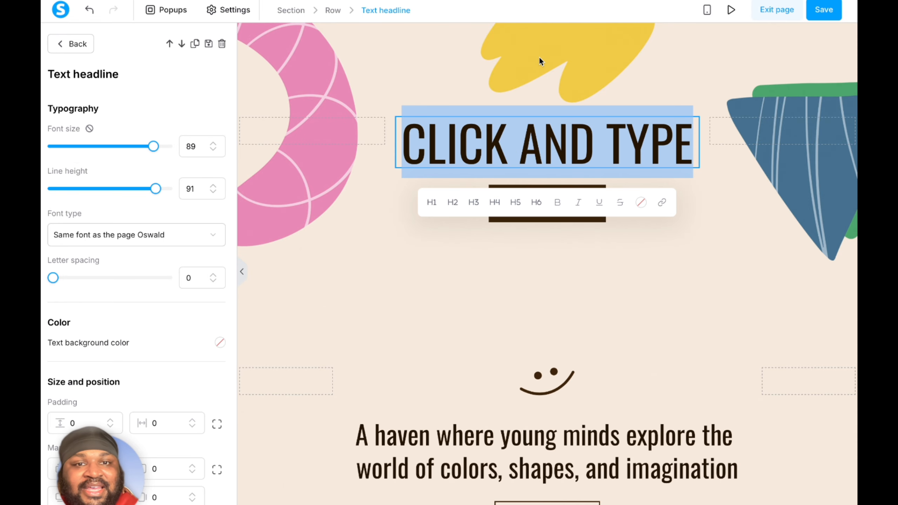
pyautogui.click(538, 80)
pyautogui.scroll(1, 541, 145)
pyautogui.scroll(1, 541, 148)
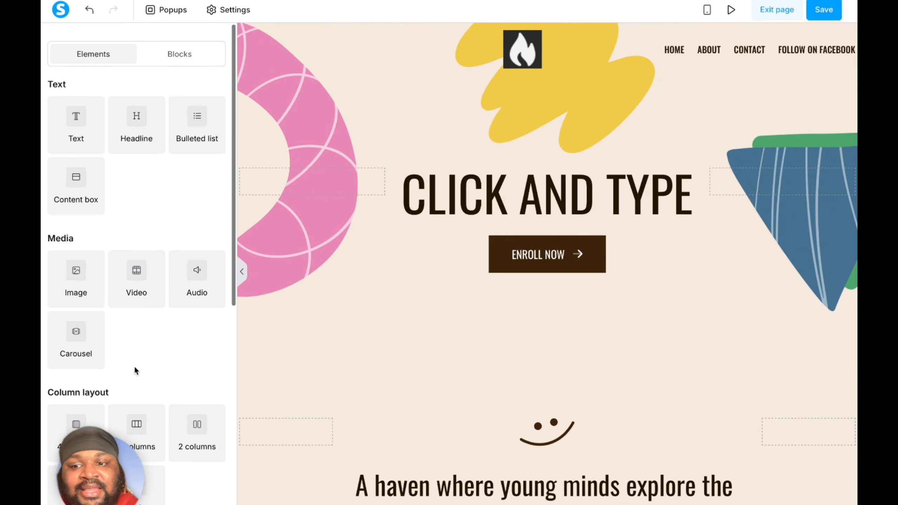
# Step: Insert a three-column row between the hero section and the smiley section below it
pyautogui.scroll(-6, 134, 368)
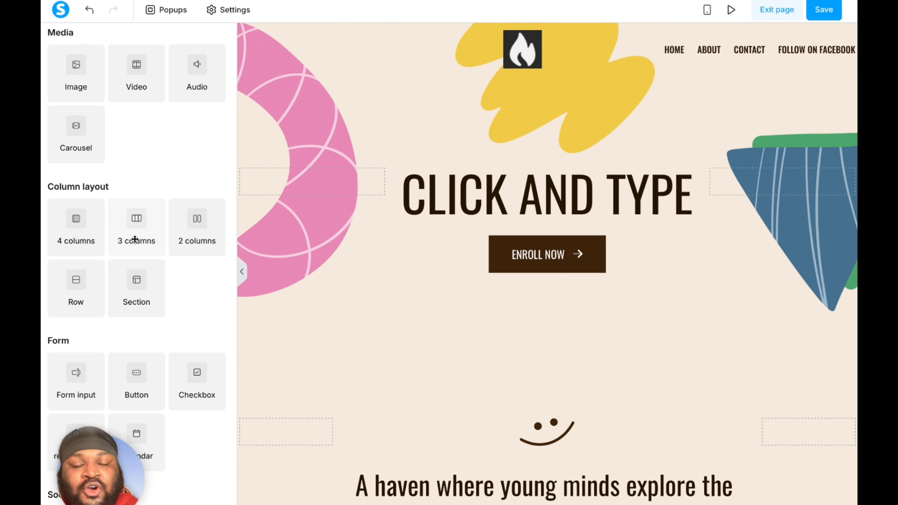
pyautogui.moveTo(135, 240); pyautogui.dragTo(537, 116)
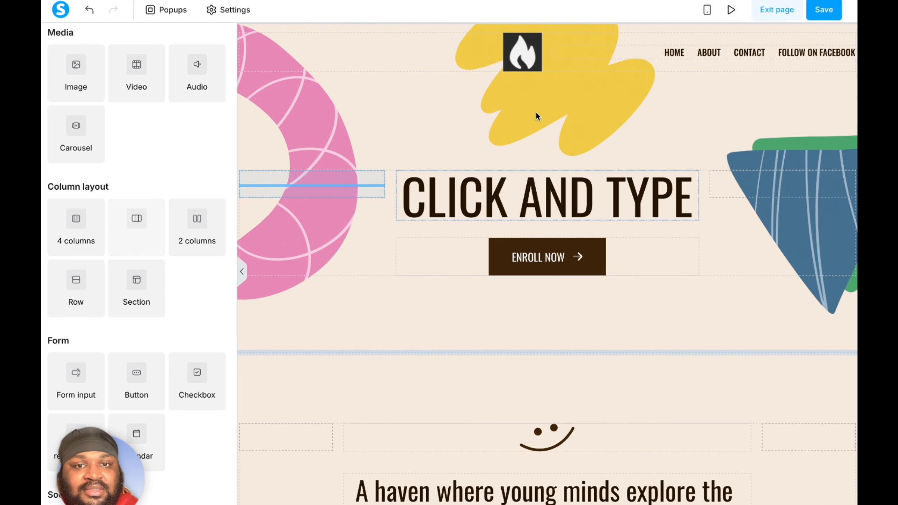
pyautogui.moveTo(534, 73); pyautogui.dragTo(519, 63)
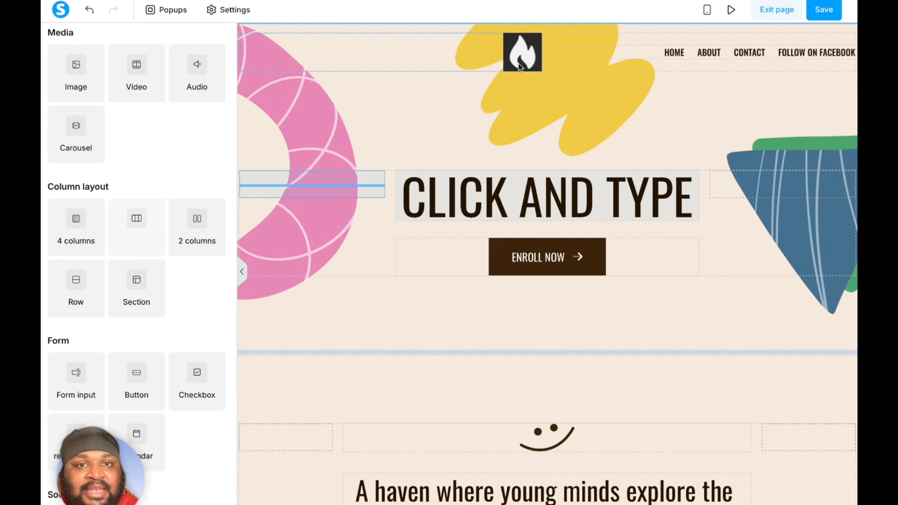
pyautogui.moveTo(529, 349); pyautogui.dragTo(529, 351)
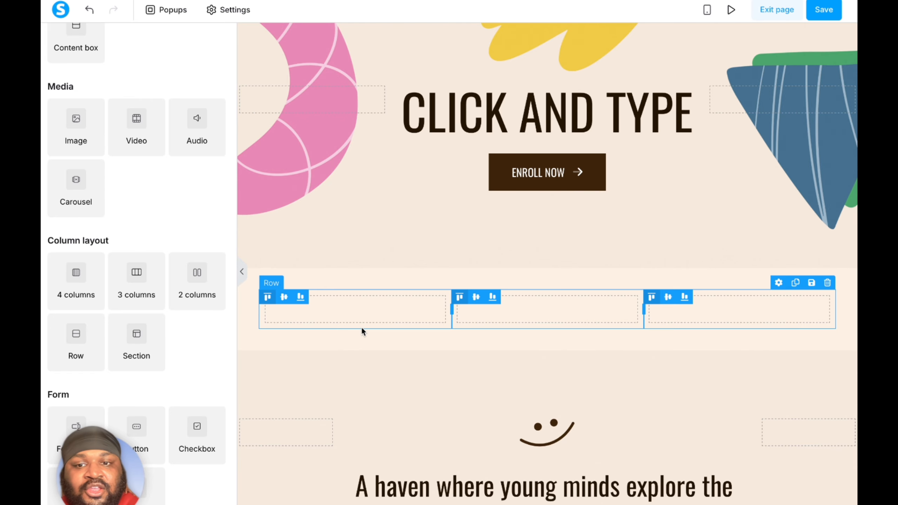
# Step: Place a text element in the middle column of the new row and widen that column on both sides
pyautogui.scroll(5, 198, 305)
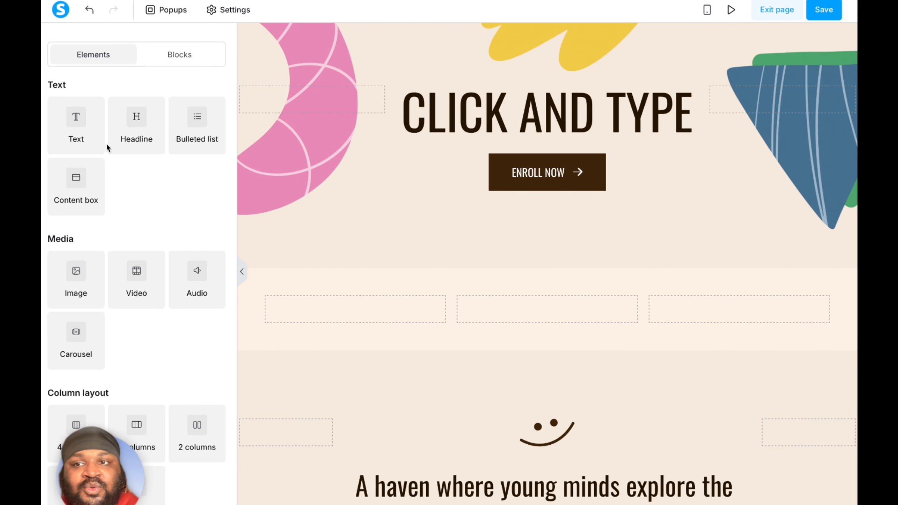
pyautogui.moveTo(82, 140); pyautogui.dragTo(523, 321)
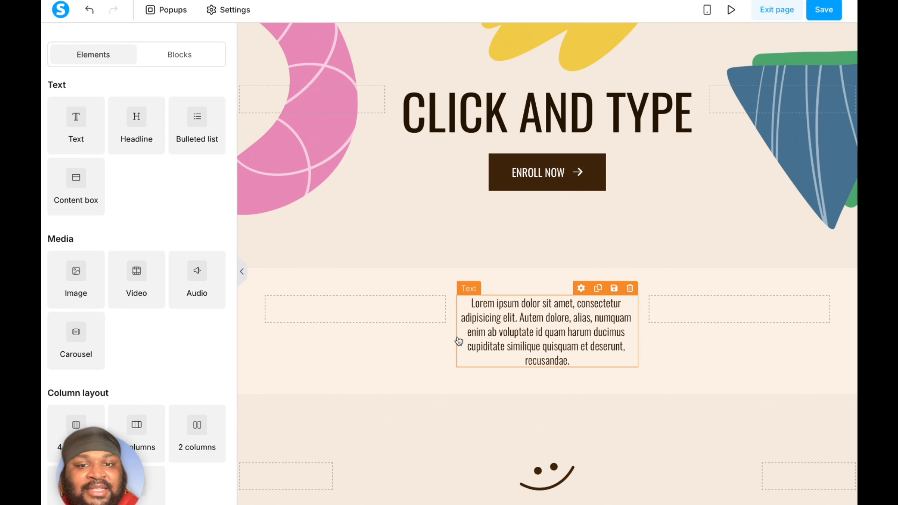
pyautogui.moveTo(423, 332); pyautogui.dragTo(455, 332)
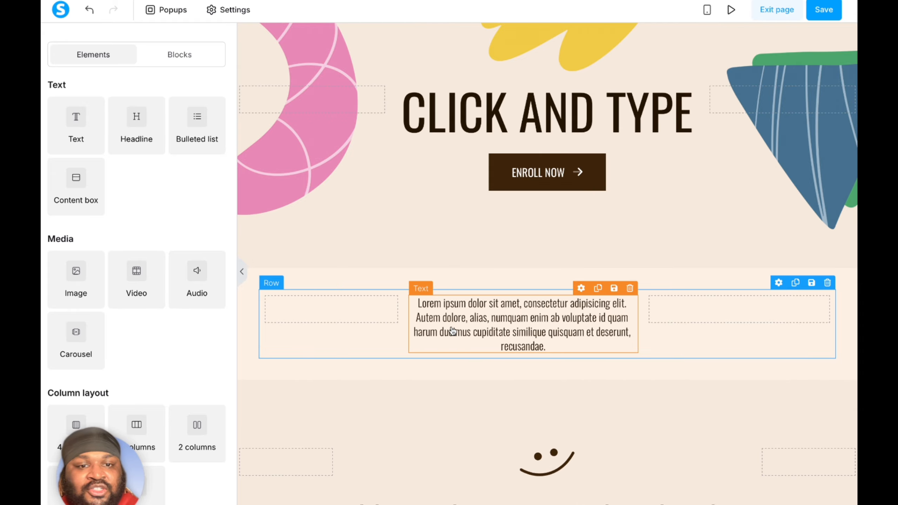
pyautogui.moveTo(643, 326); pyautogui.dragTo(682, 329)
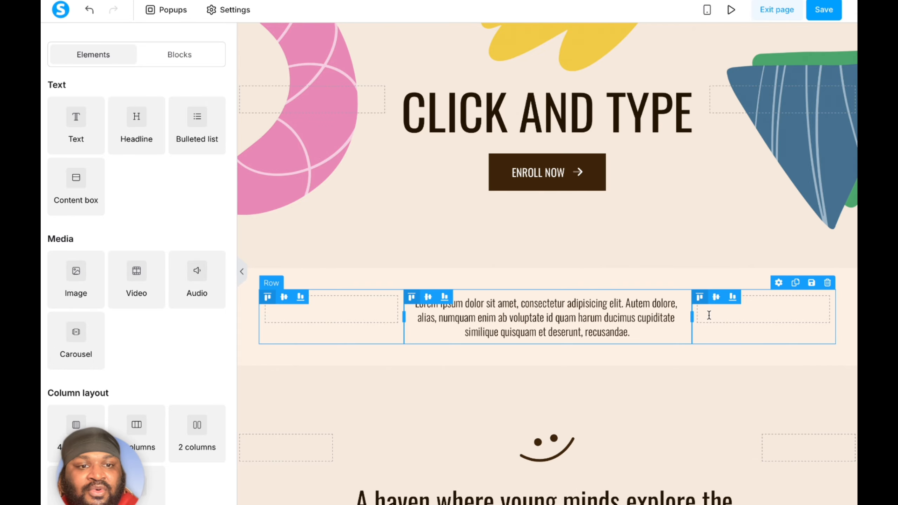
pyautogui.moveTo(717, 316); pyautogui.dragTo(723, 320)
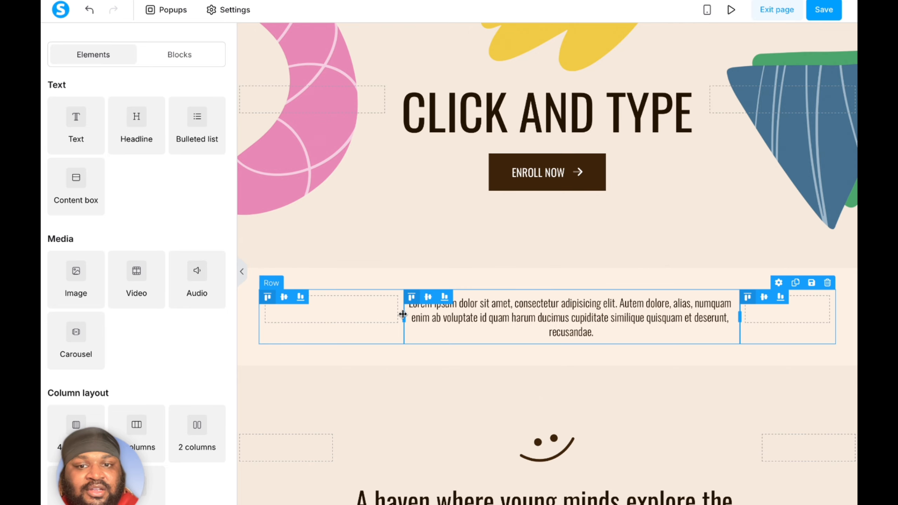
pyautogui.moveTo(388, 314); pyautogui.dragTo(374, 317)
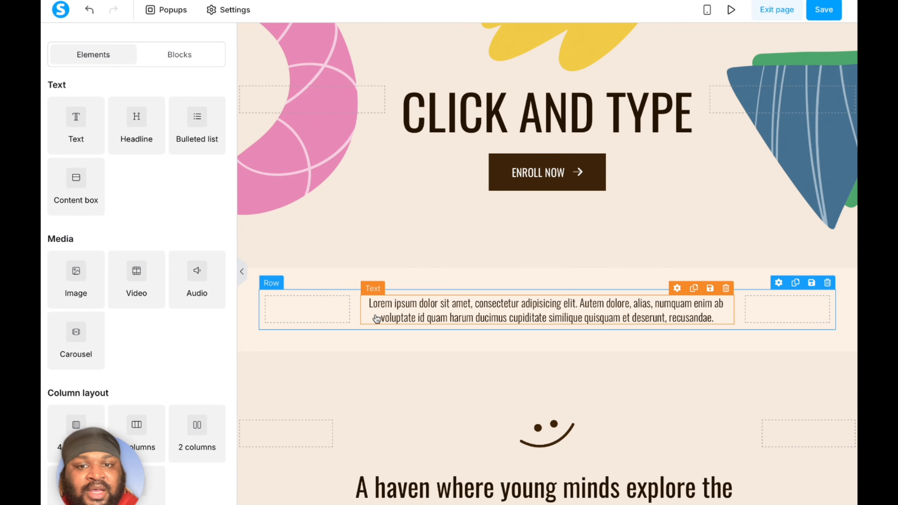
# Step: Set the font size of the middle column's text to 49 and its line height to 35
pyautogui.click(533, 311)
pyautogui.click(530, 305)
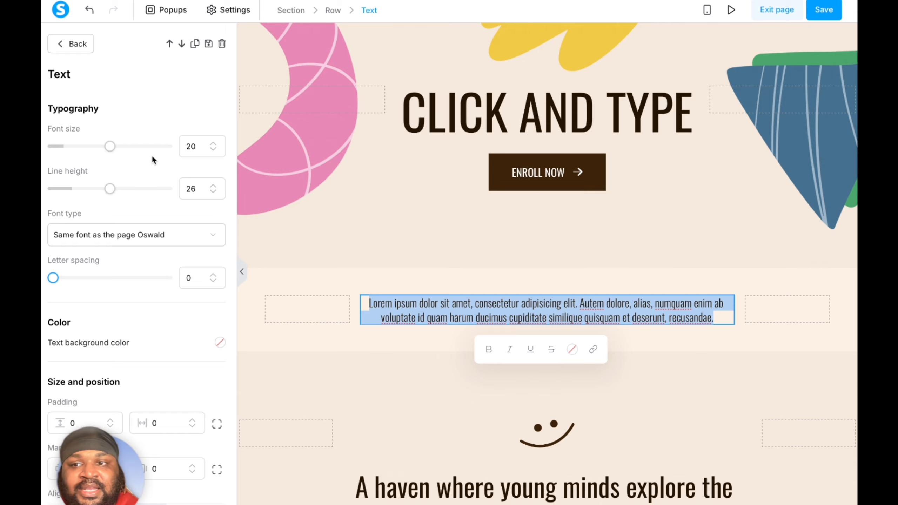
pyautogui.moveTo(109, 146)
pyautogui.mouseDown()
pyautogui.moveTo(141, 147)
pyautogui.moveTo(95, 151)
pyautogui.moveTo(105, 152)
pyautogui.mouseUp()
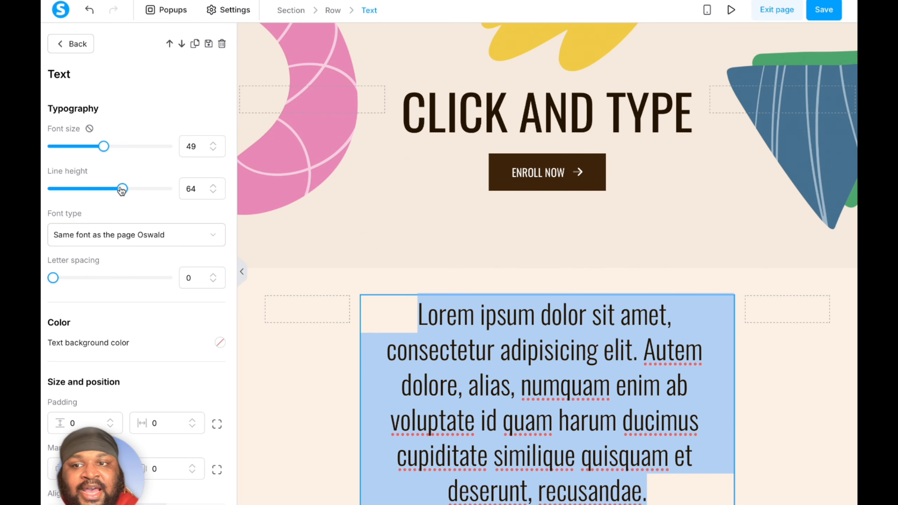
pyautogui.moveTo(122, 190); pyautogui.dragTo(87, 188)
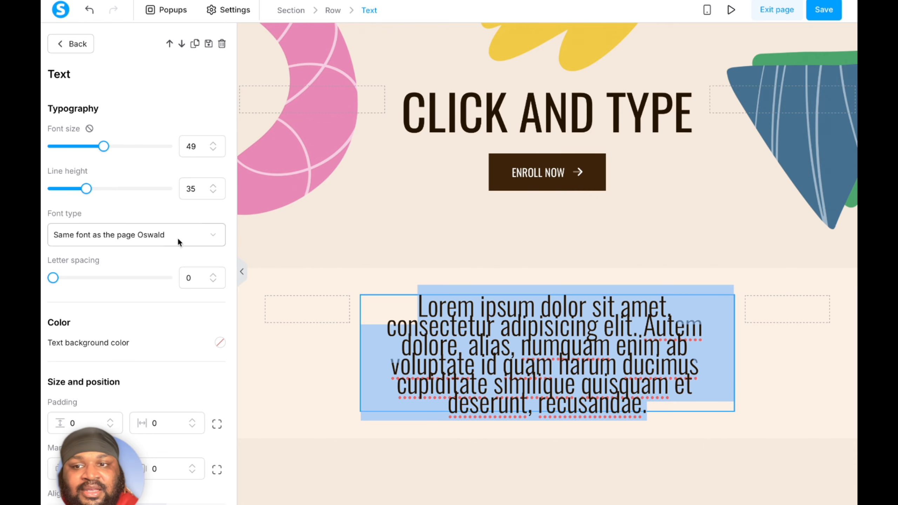
# Step: Look through the Custom Fonts and Google Fonts options for the text element's font type
pyautogui.click(205, 233)
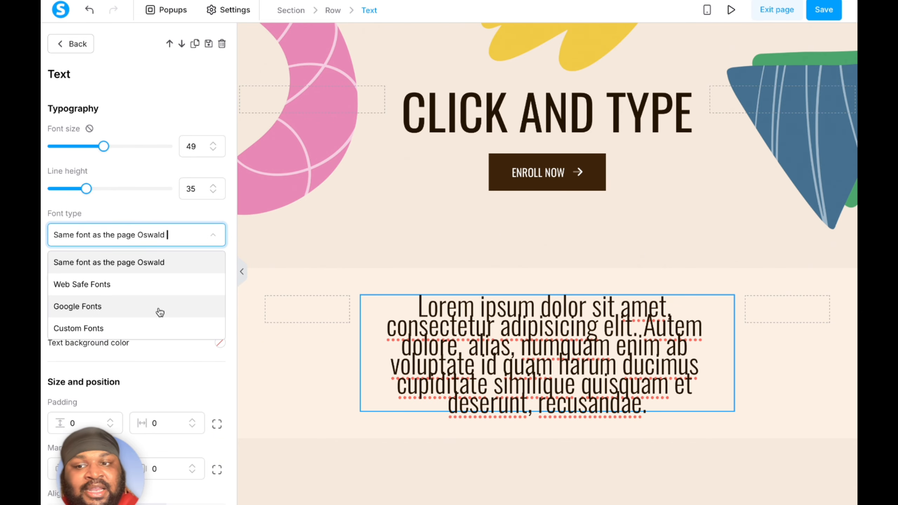
pyautogui.click(88, 327)
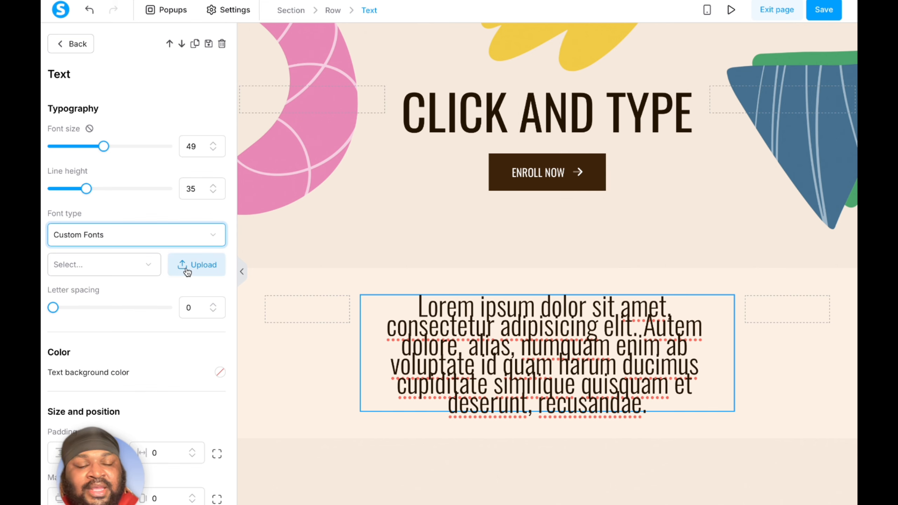
pyautogui.click(210, 236)
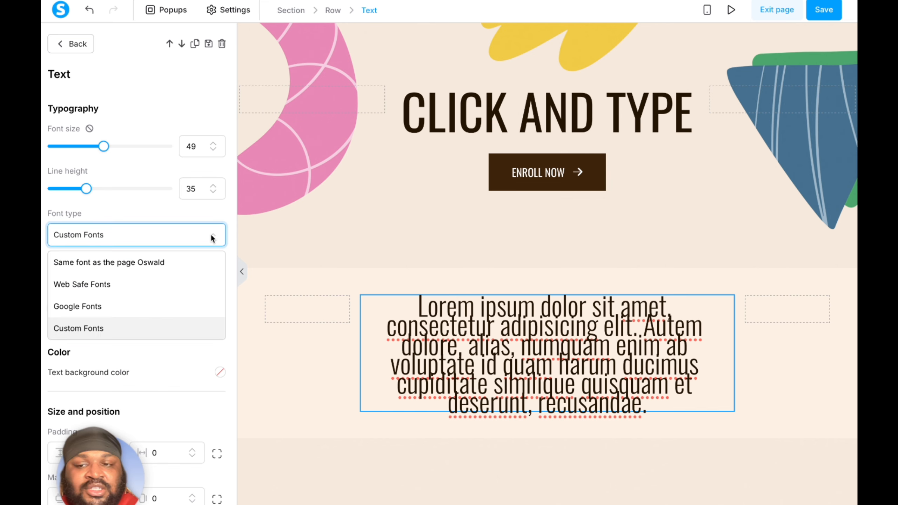
pyautogui.click(212, 236)
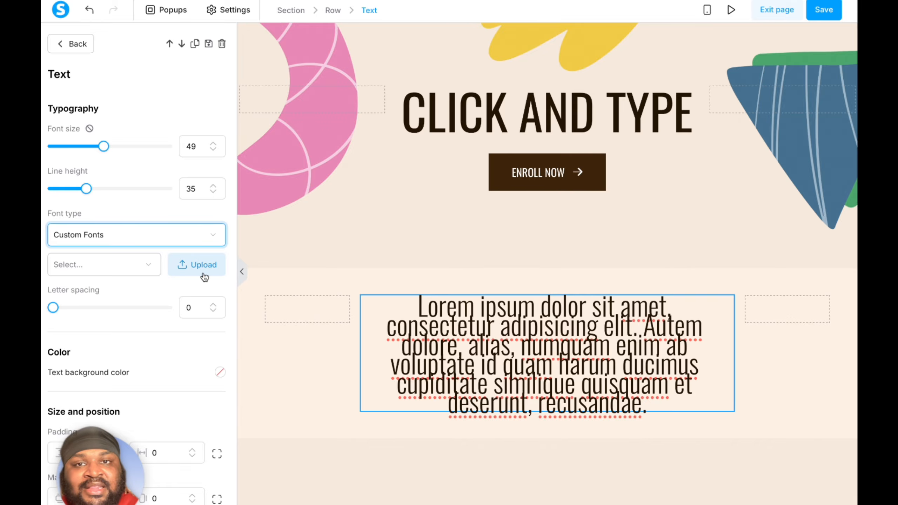
pyautogui.click(213, 239)
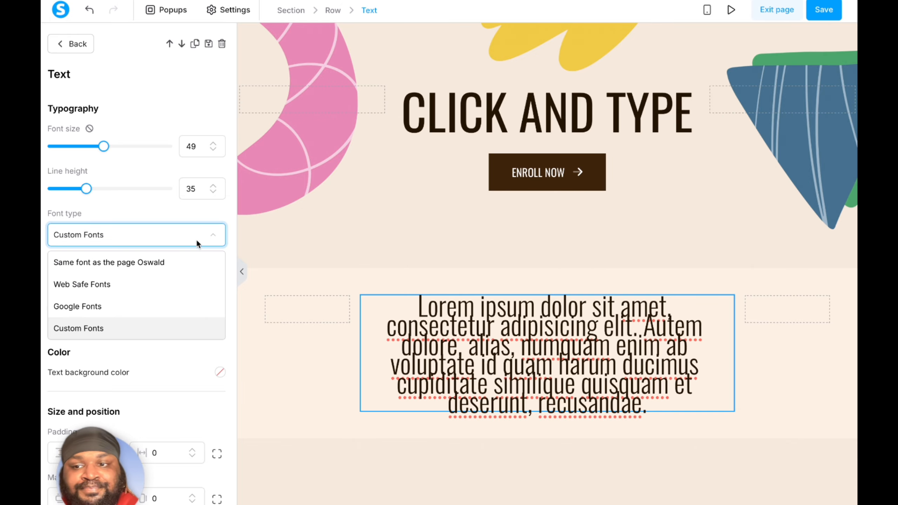
pyautogui.click(104, 310)
pyautogui.click(157, 265)
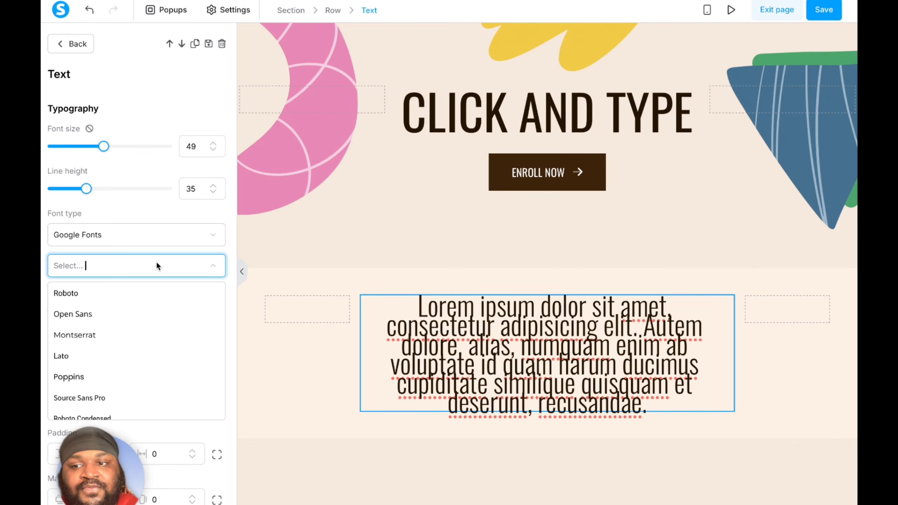
pyautogui.scroll(-10, 139, 348)
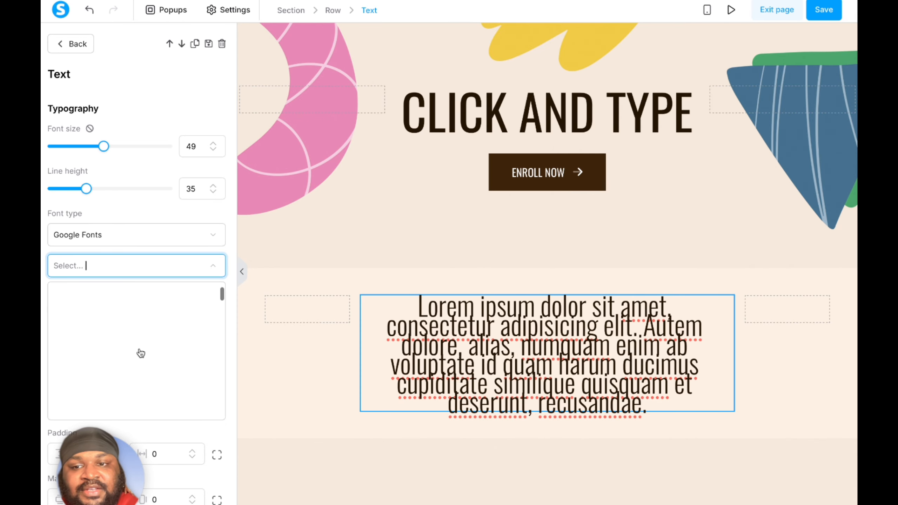
# Step: Look through the Web Safe Fonts list and return the font type to Same font as the page Oswald
pyautogui.click(214, 234)
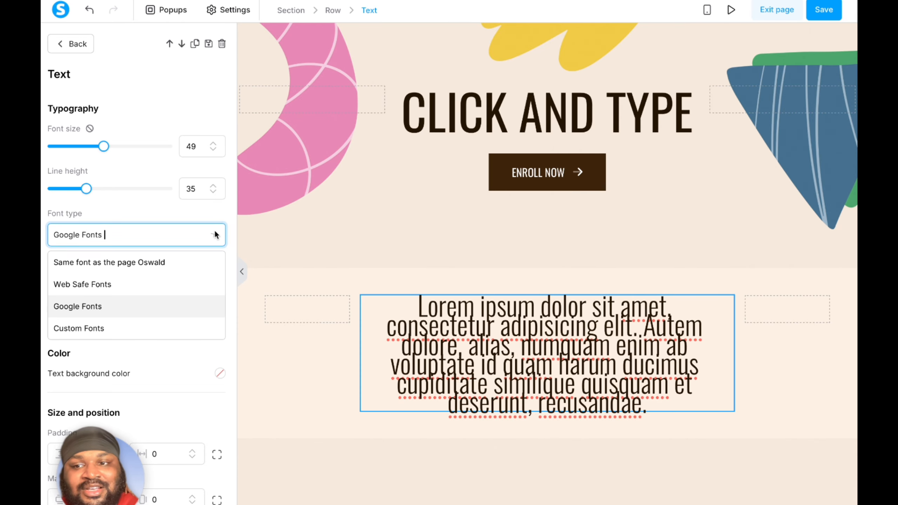
pyautogui.click(160, 285)
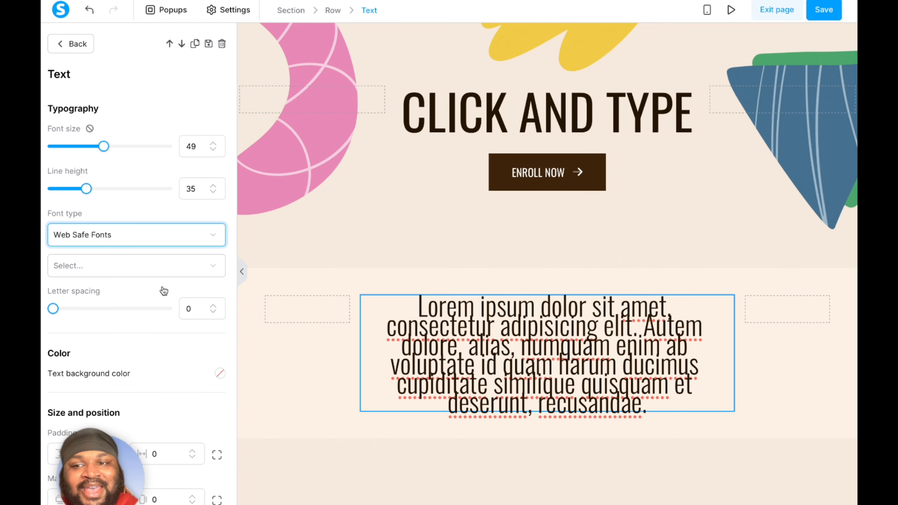
pyautogui.click(160, 264)
pyautogui.scroll(-3, 161, 346)
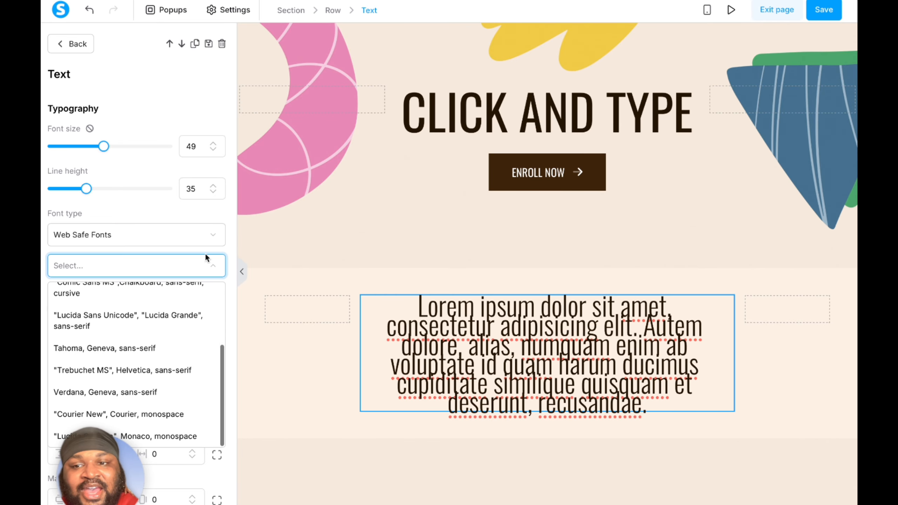
pyautogui.click(213, 240)
pyautogui.click(180, 263)
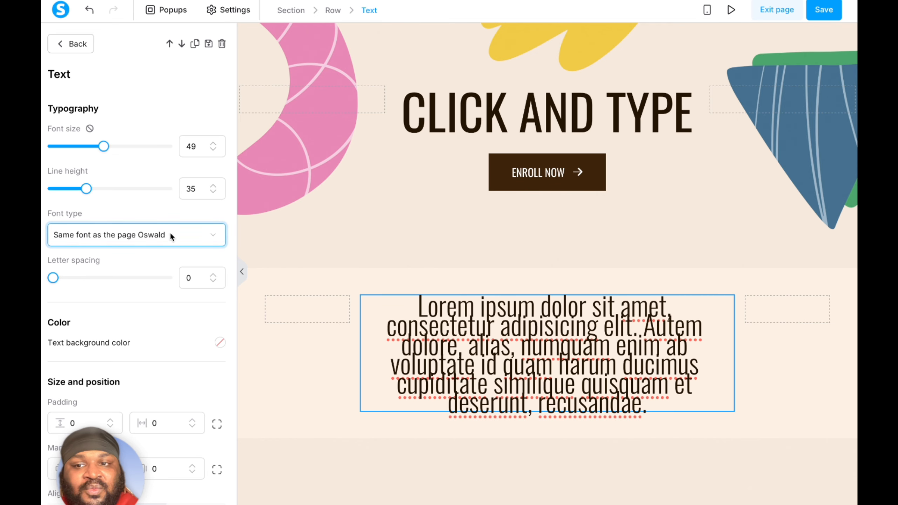
# Step: Try a letter spacing of 3 on the text and reset it to 0
pyautogui.scroll(-1, 118, 284)
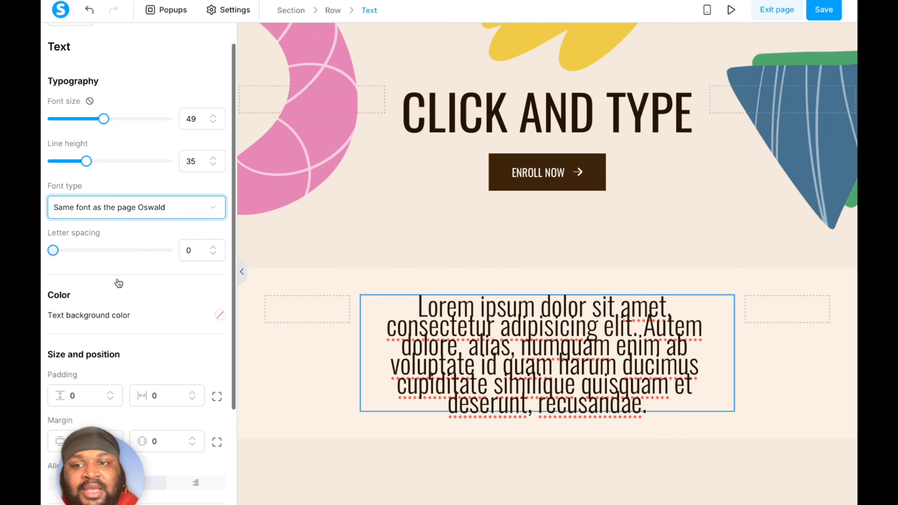
pyautogui.click(85, 246)
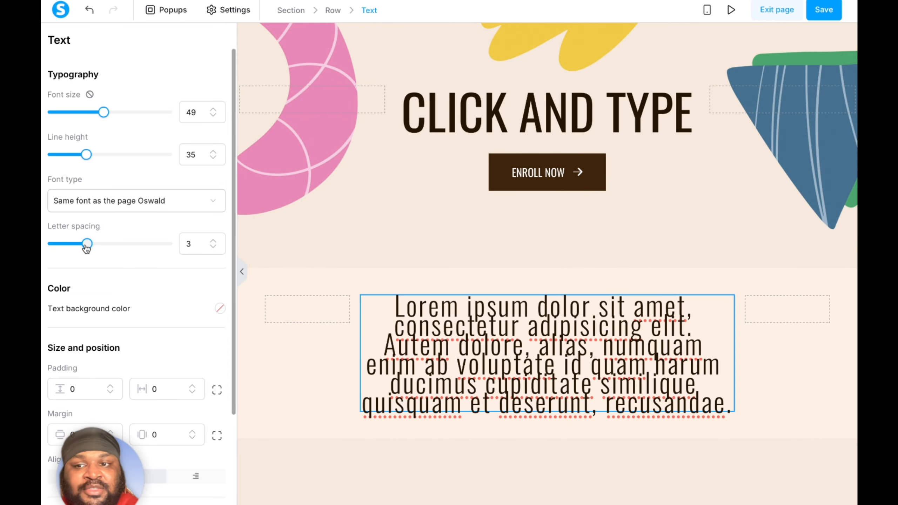
pyautogui.moveTo(86, 246); pyautogui.dragTo(53, 245)
# Step: Try several text background colors, ending with e0cbcb at 0% opacity
pyautogui.scroll(-2, 133, 273)
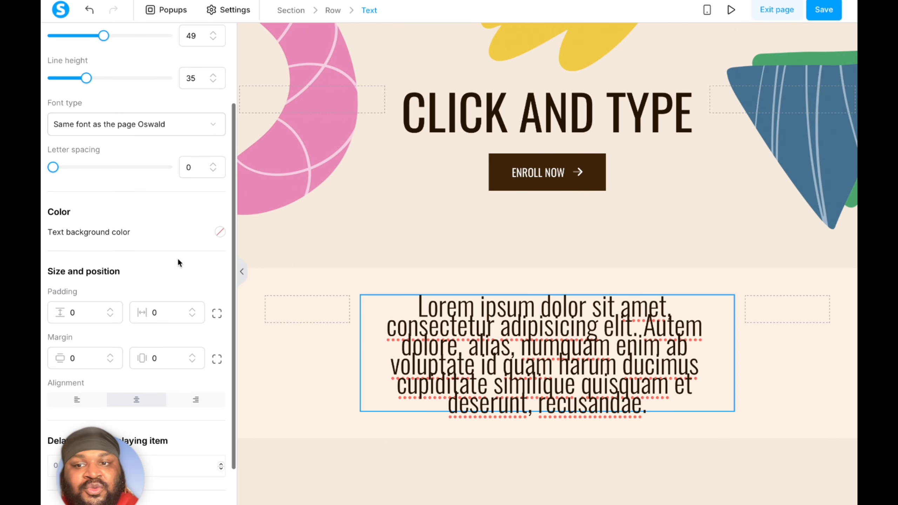
pyautogui.click(220, 236)
pyautogui.click(280, 294)
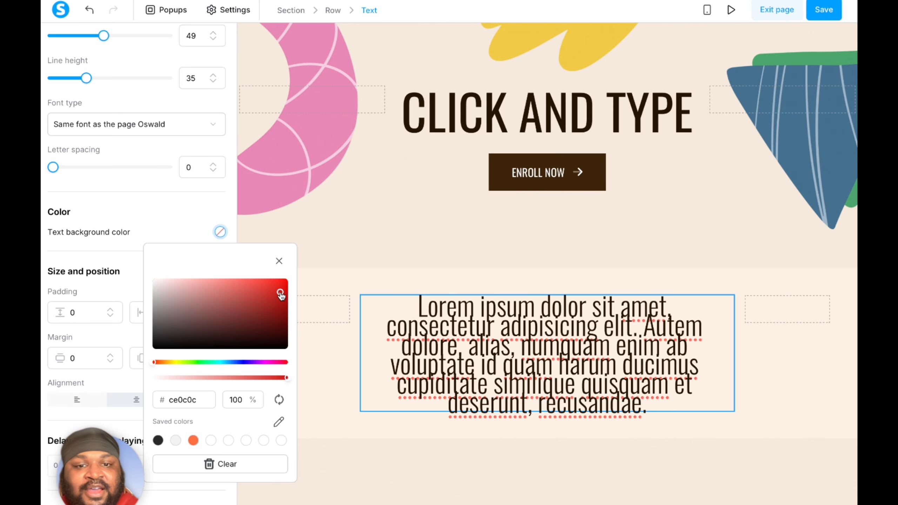
pyautogui.click(182, 339)
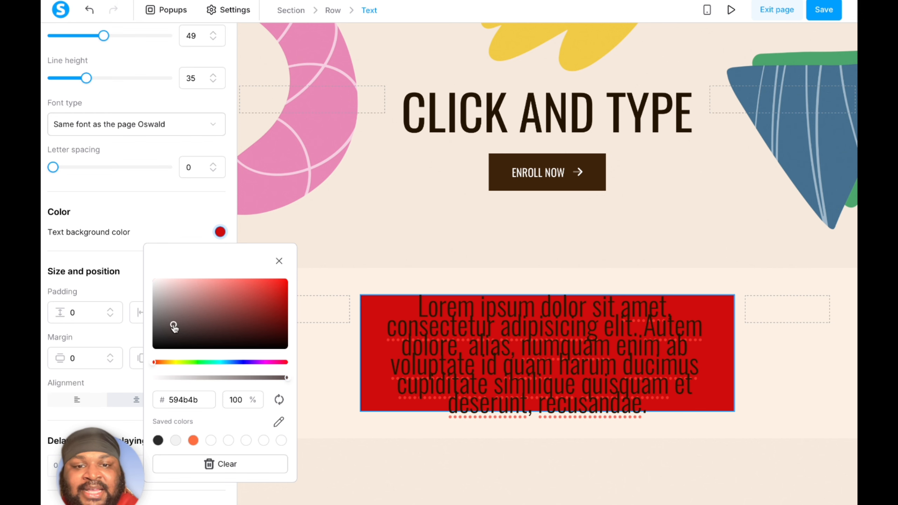
pyautogui.click(165, 288)
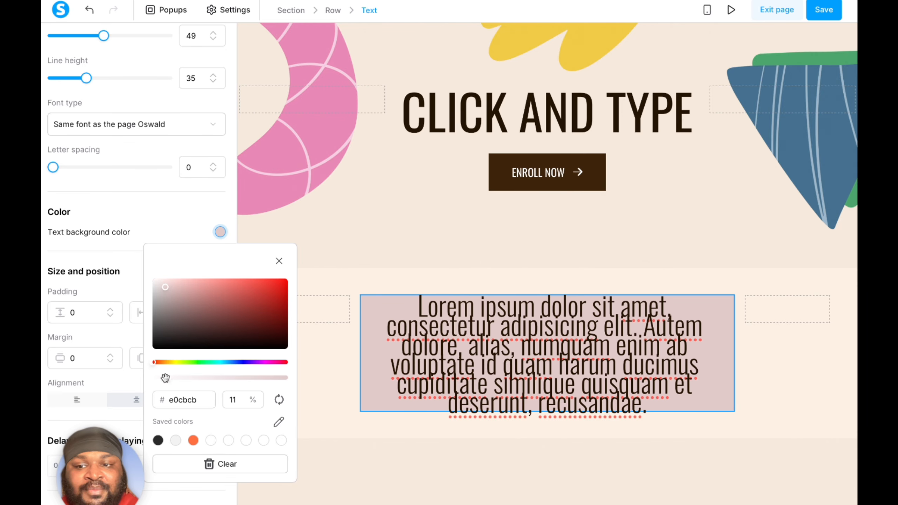
pyautogui.moveTo(165, 378); pyautogui.dragTo(142, 376)
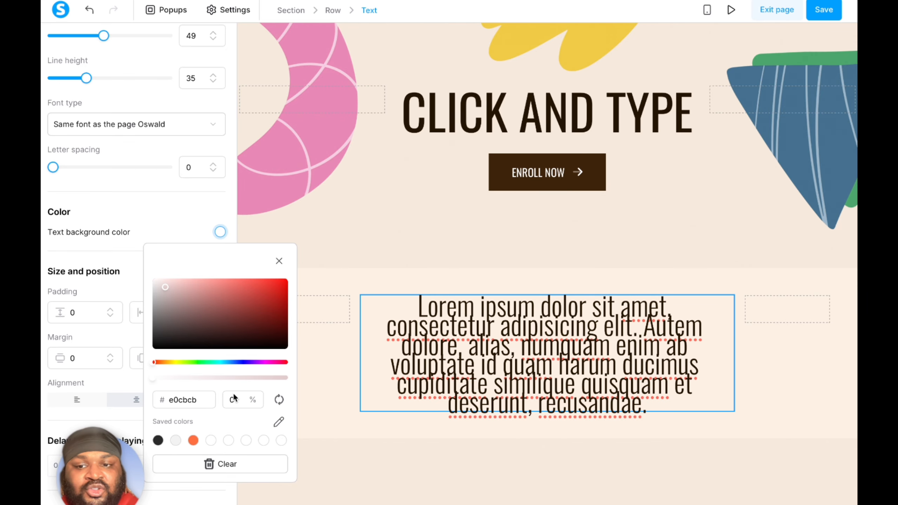
pyautogui.click(278, 262)
# Step: Try left and right alignment on the text and return it to centered
pyautogui.scroll(-3, 201, 252)
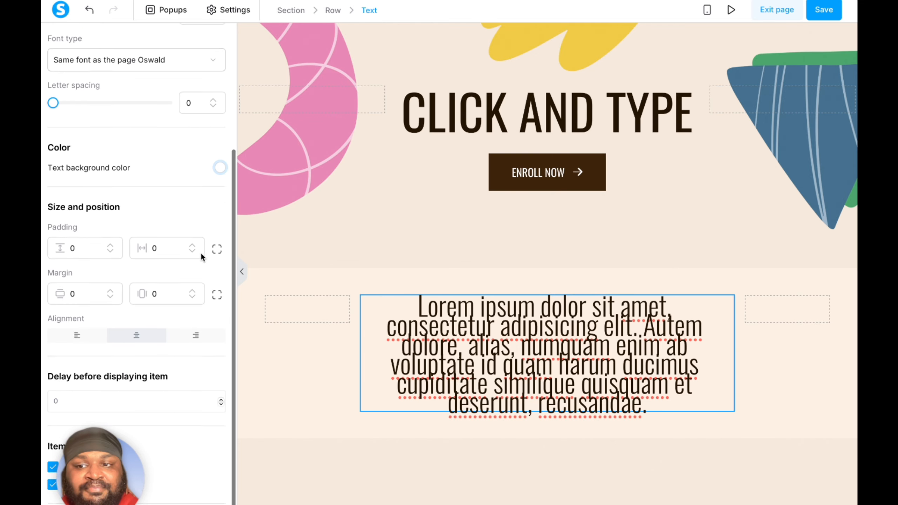
pyautogui.click(77, 306)
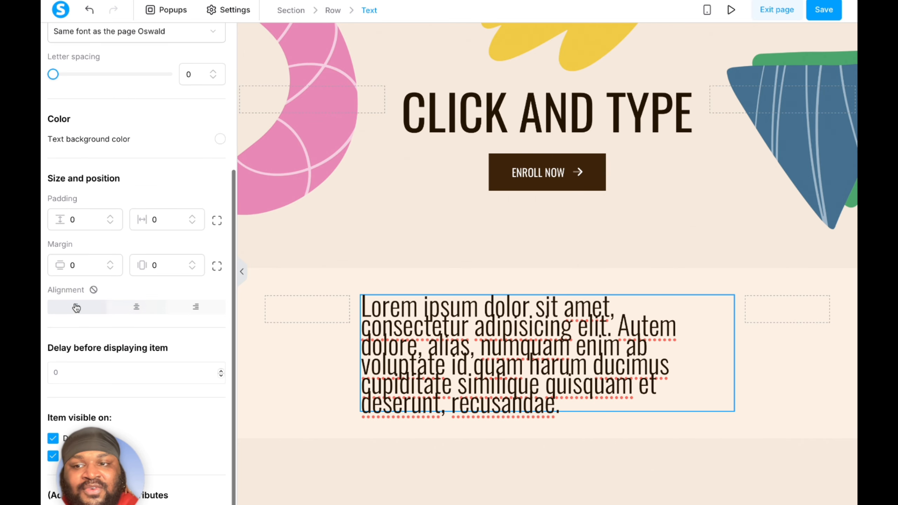
pyautogui.click(188, 307)
pyautogui.click(131, 308)
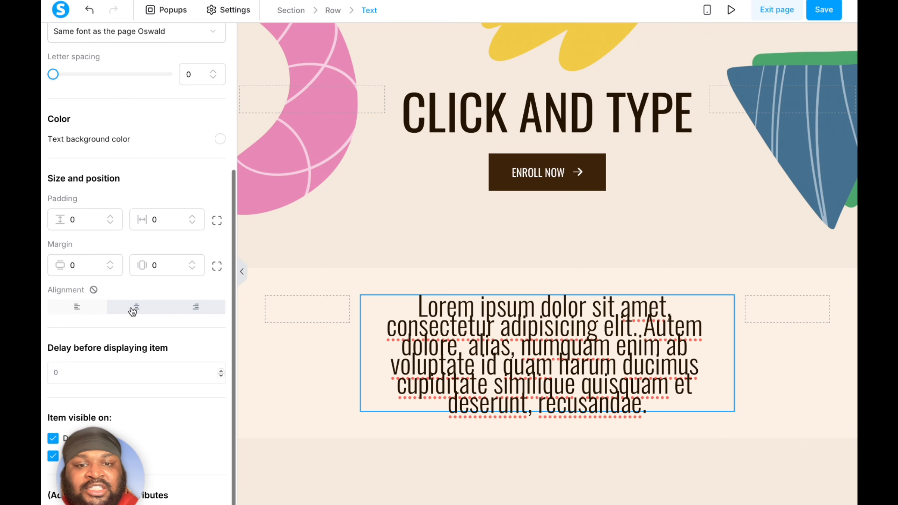
# Step: Increase the text element's vertical padding to 13
pyautogui.click(108, 219)
pyautogui.click(108, 219)
pyautogui.click(109, 219)
pyautogui.click(109, 219)
pyautogui.click(108, 219)
pyautogui.click(109, 219)
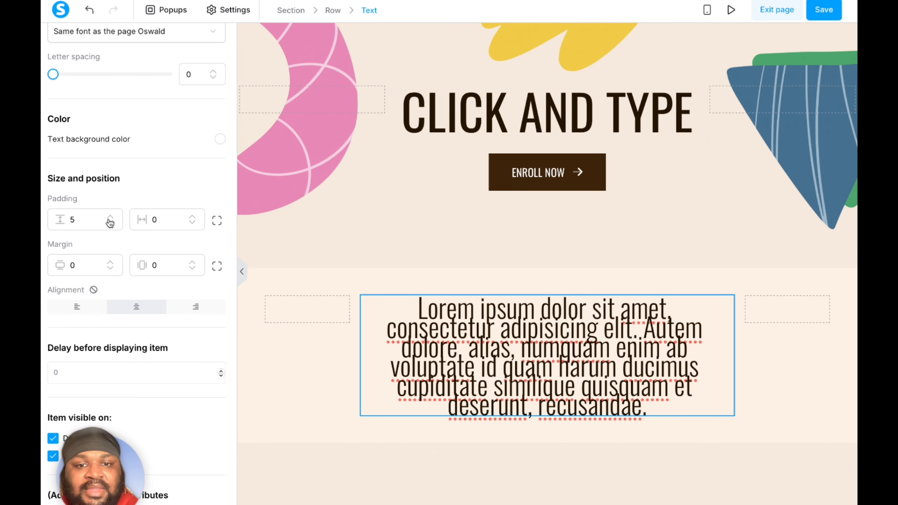
pyautogui.click(109, 219)
pyautogui.click(109, 219)
pyautogui.click(109, 218)
pyautogui.click(109, 218)
pyautogui.click(109, 217)
pyautogui.click(110, 218)
pyautogui.click(109, 218)
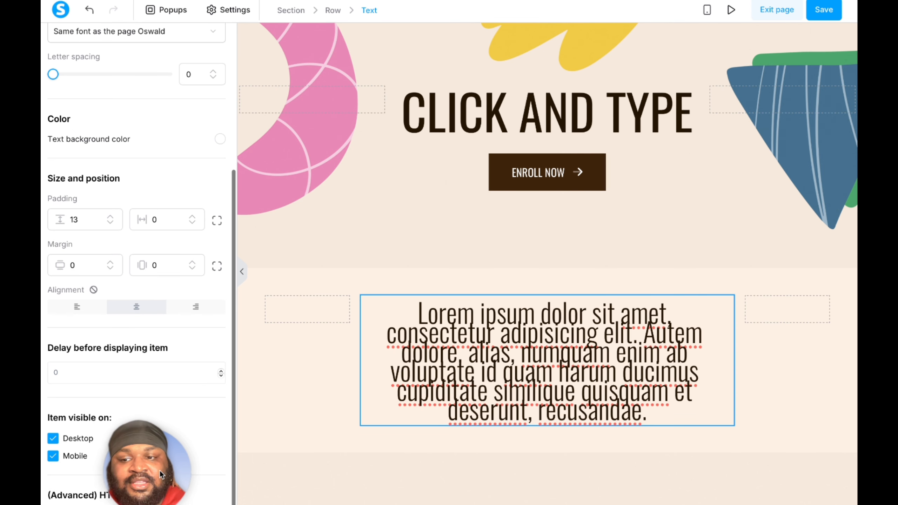
# Step: Turn off the text element's desktop visibility, leaving only mobile enabled
pyautogui.click(53, 439)
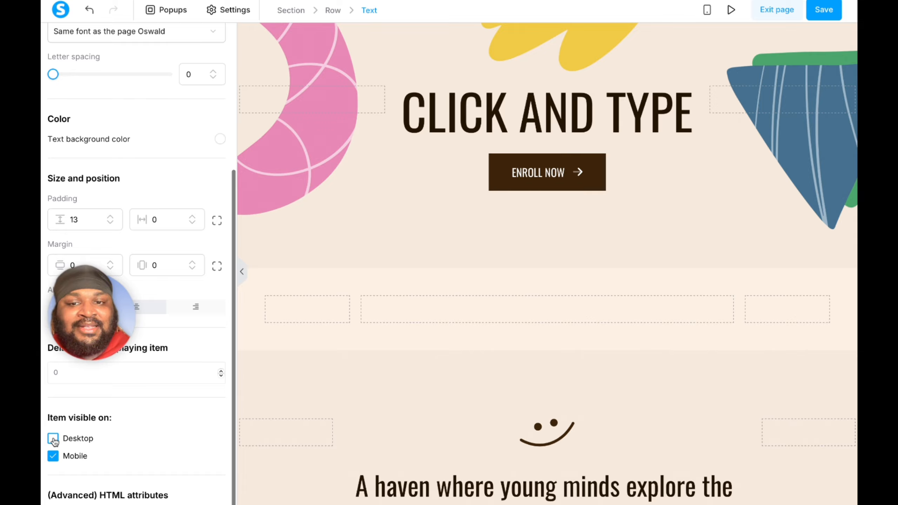
pyautogui.click(53, 439)
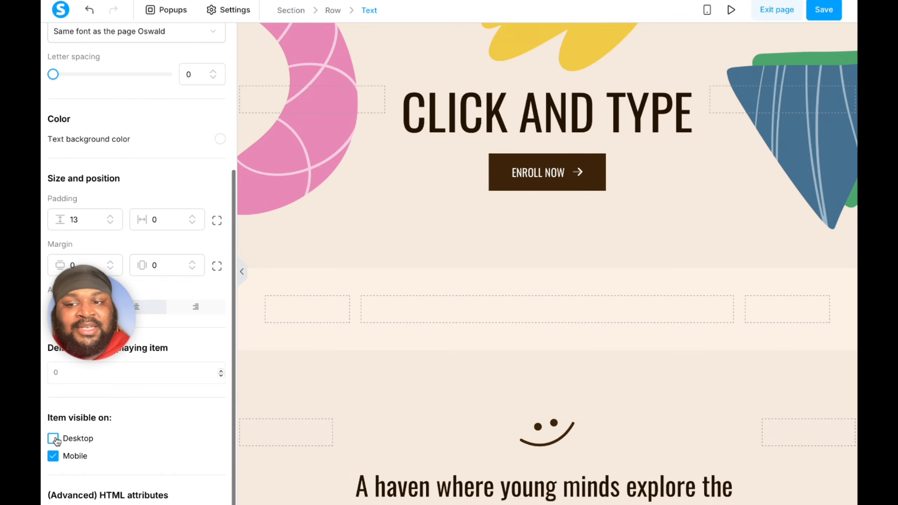
pyautogui.click(53, 439)
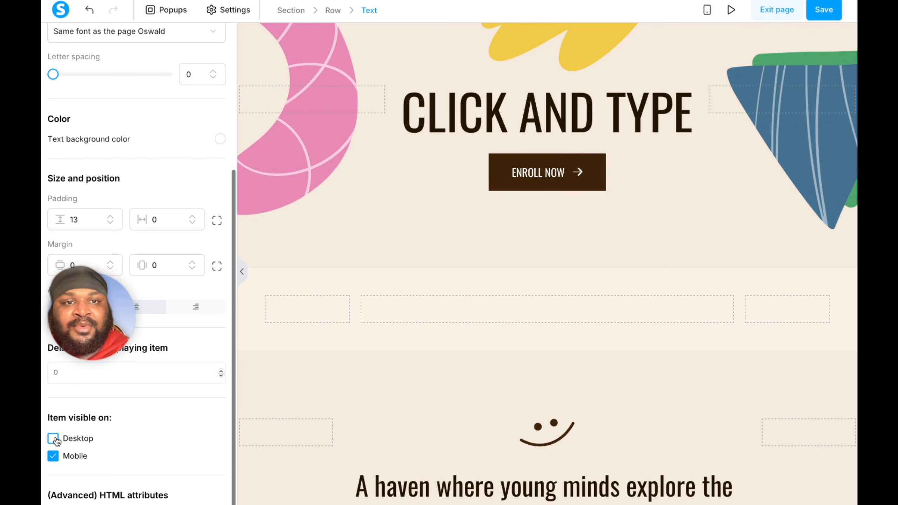
# Step: Check the text element in the mobile view of the page and return to the desktop view
pyautogui.click(708, 11)
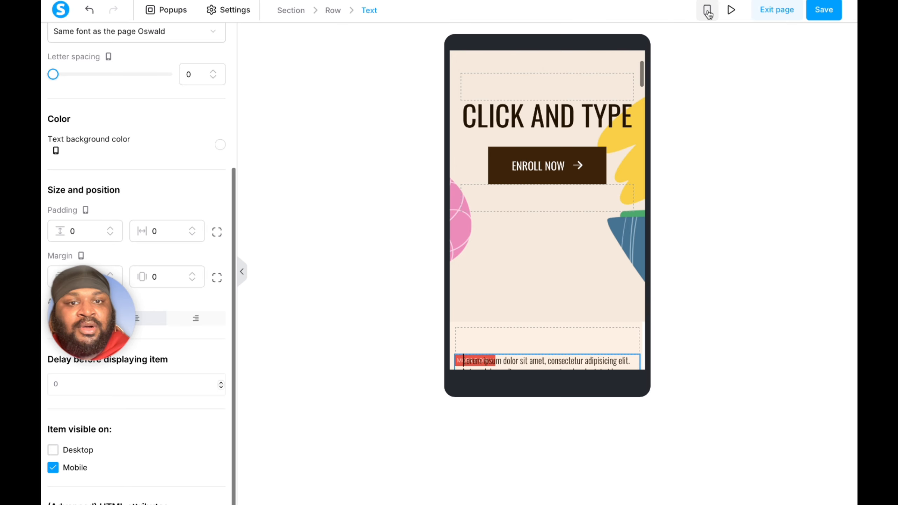
pyautogui.click(556, 212)
pyautogui.scroll(-5, 556, 213)
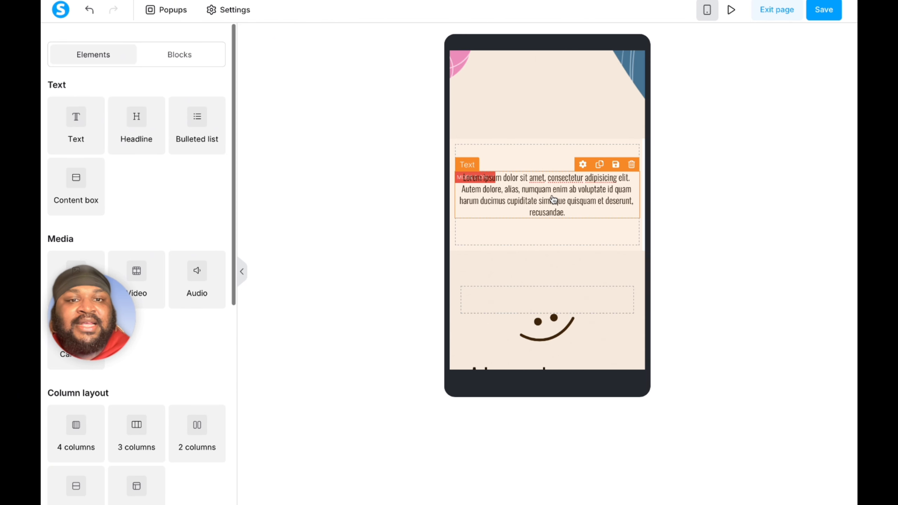
pyautogui.click(707, 9)
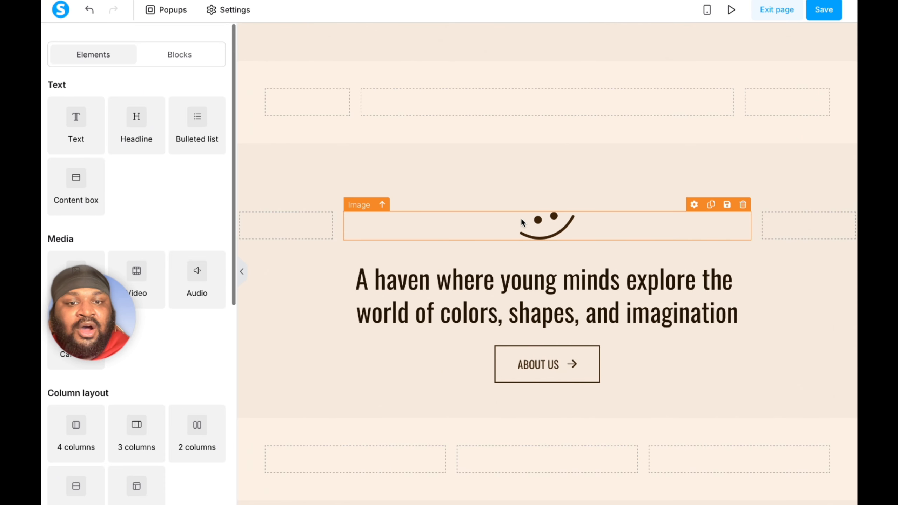
# Step: Inspect the device visibility settings of the three-column row below the hero section, and close its settings
pyautogui.scroll(3, 522, 222)
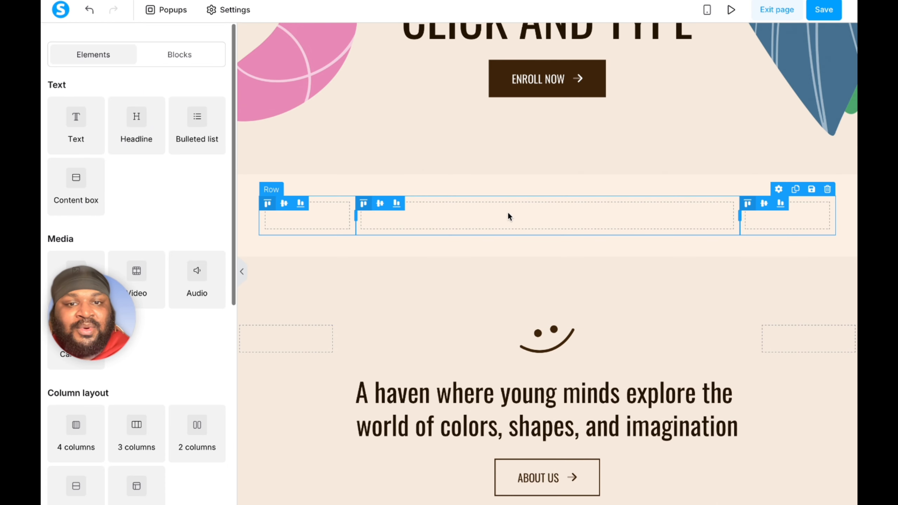
pyautogui.click(509, 217)
pyautogui.scroll(-5, 193, 417)
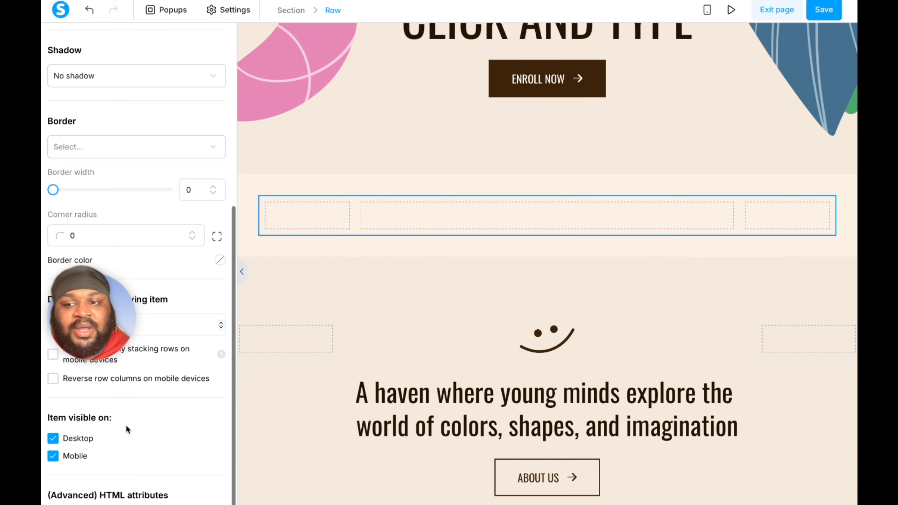
pyautogui.click(439, 245)
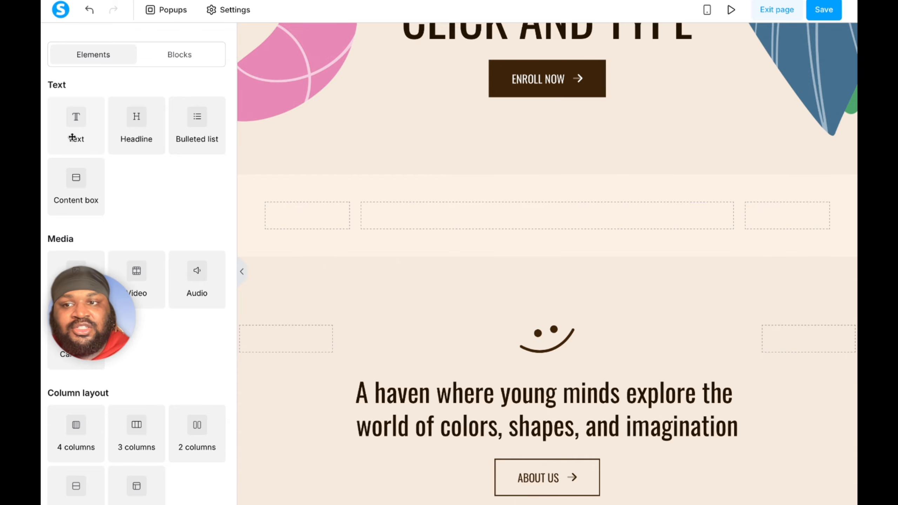
# Step: Add a text element to the middle column of the three-column row below the hero section
pyautogui.moveTo(72, 137); pyautogui.dragTo(474, 233)
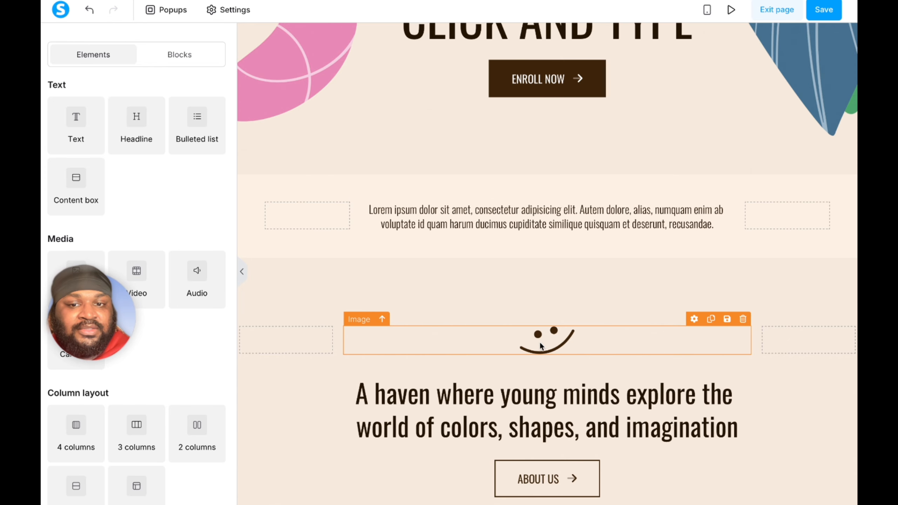
pyautogui.click(503, 219)
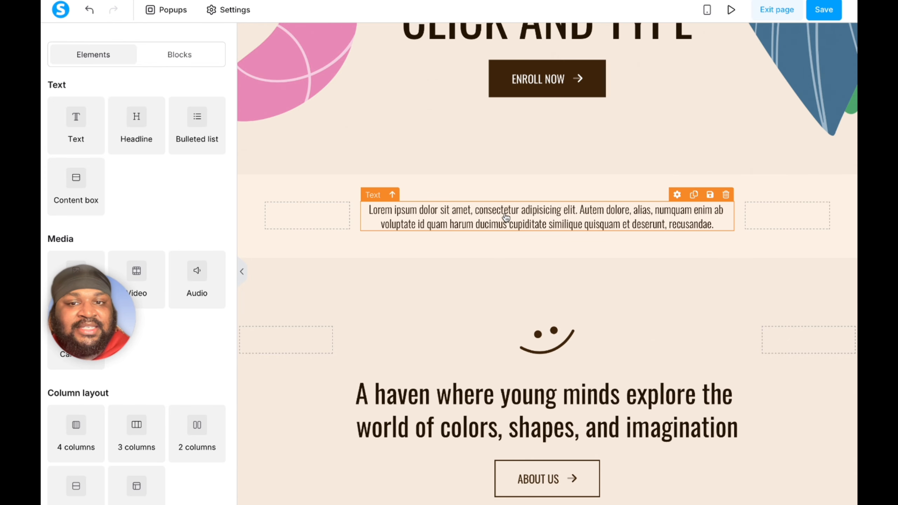
pyautogui.click(754, 226)
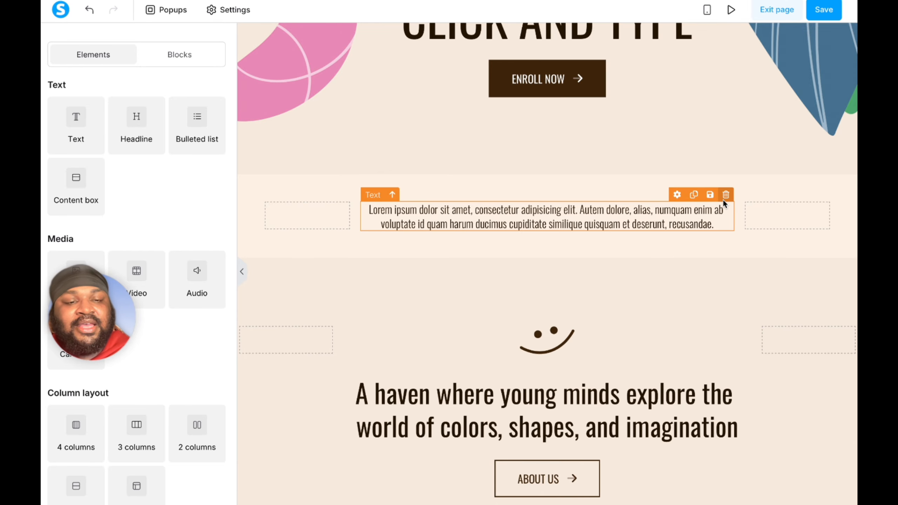
pyautogui.scroll(5, 723, 200)
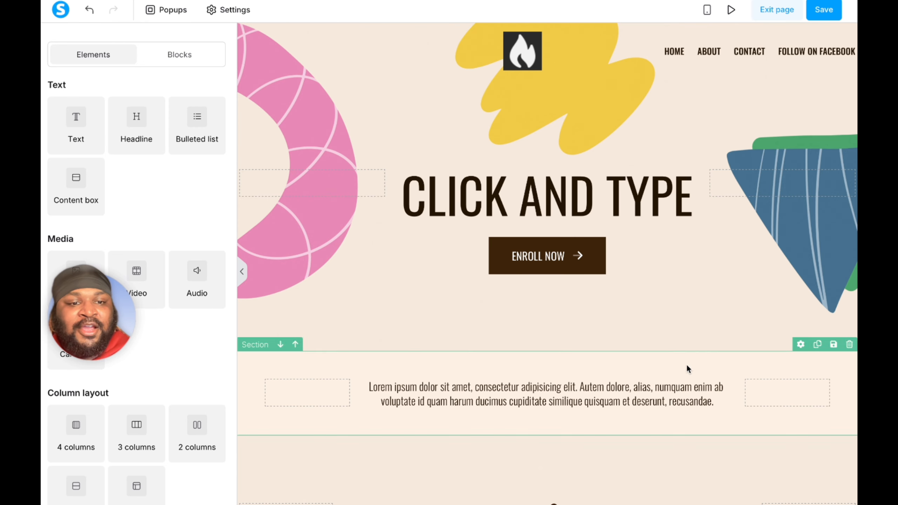
# Step: Delete the text element and the three-column section between the hero and the smiley section
pyautogui.click(727, 373)
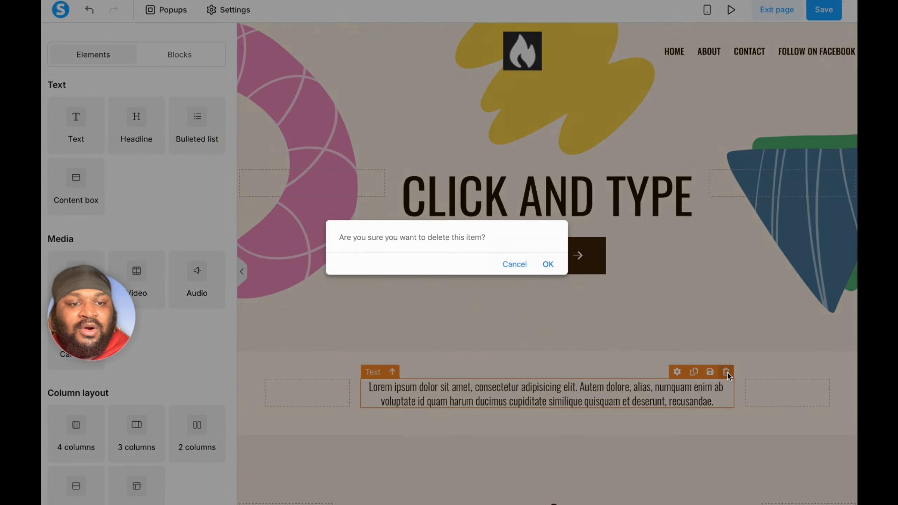
pyautogui.click(548, 264)
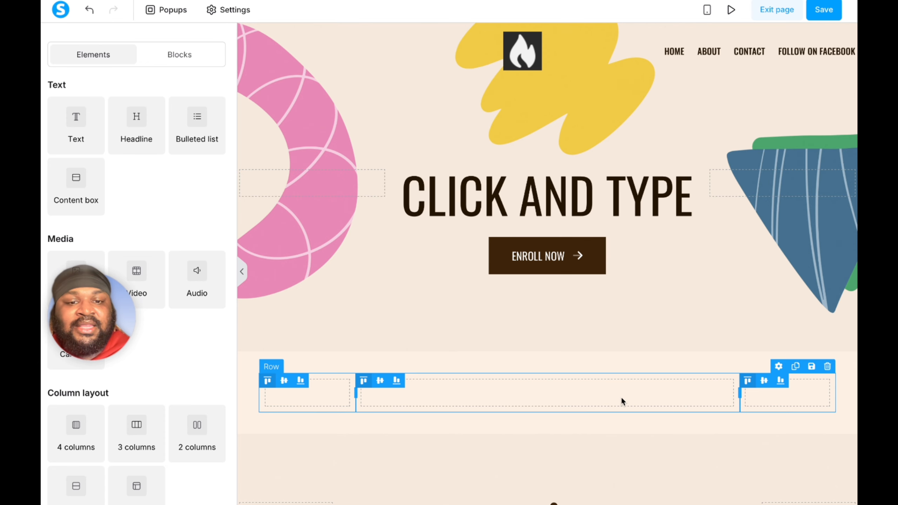
pyautogui.moveTo(832, 361)
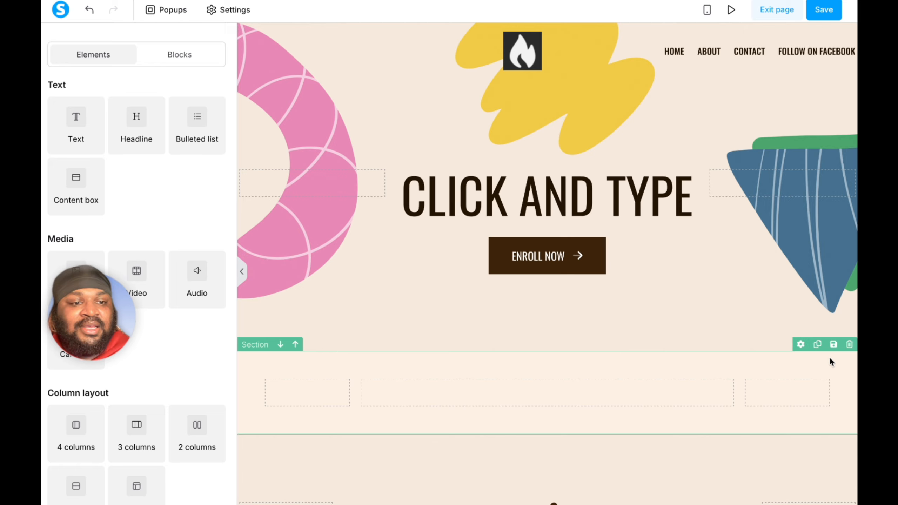
pyautogui.click(850, 345)
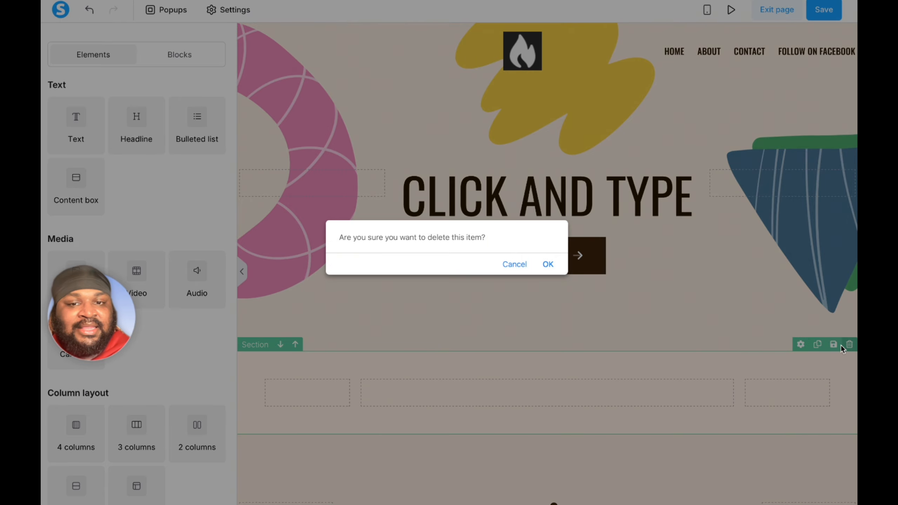
pyautogui.click(548, 265)
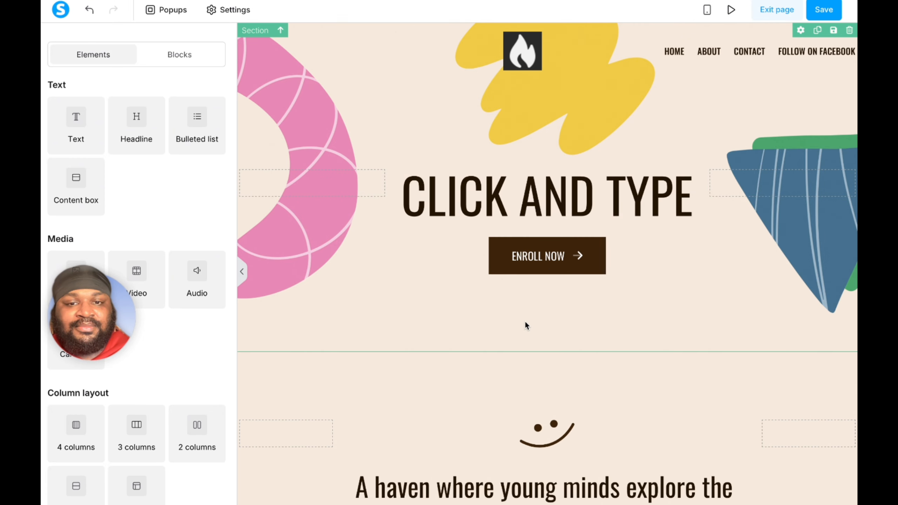
# Step: Examine the smiley image's settings, including its file, click action, size and alignment, and close them
pyautogui.scroll(-3, 526, 325)
pyautogui.scroll(-5, 526, 325)
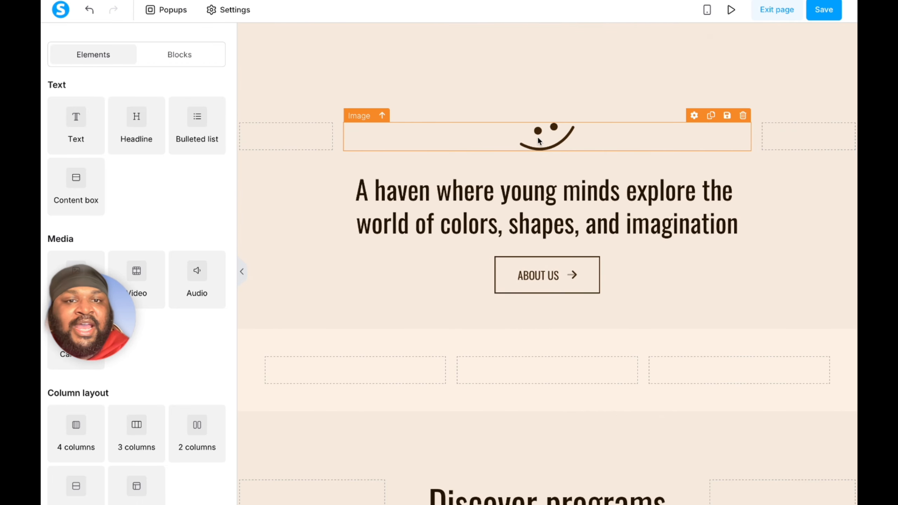
pyautogui.click(539, 139)
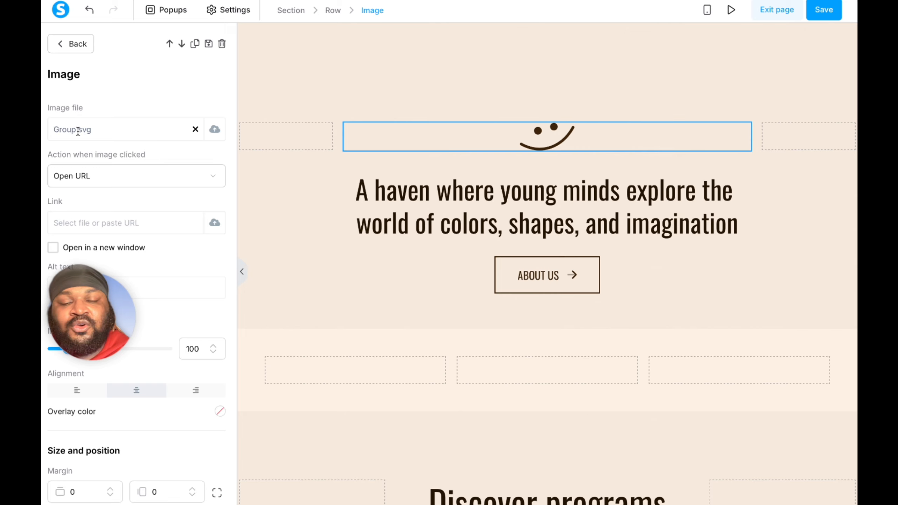
pyautogui.moveTo(84, 291); pyautogui.dragTo(74, 459)
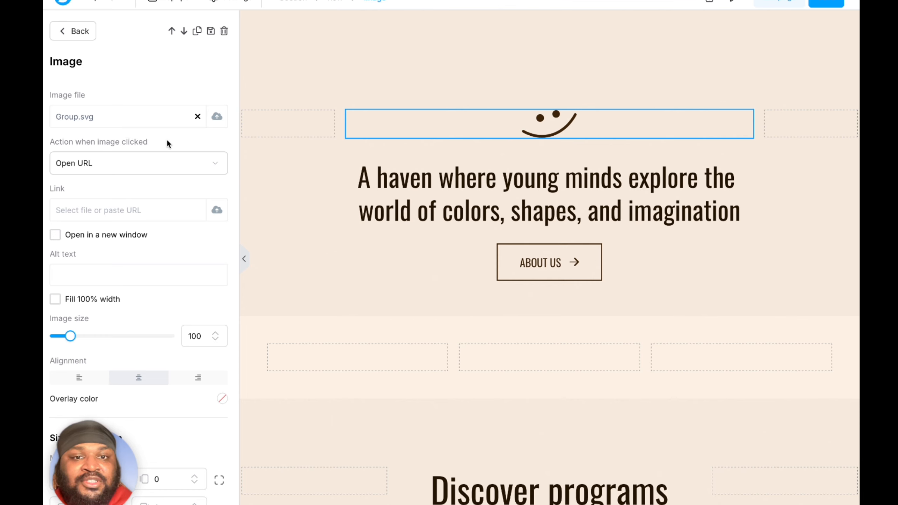
pyautogui.click(551, 176)
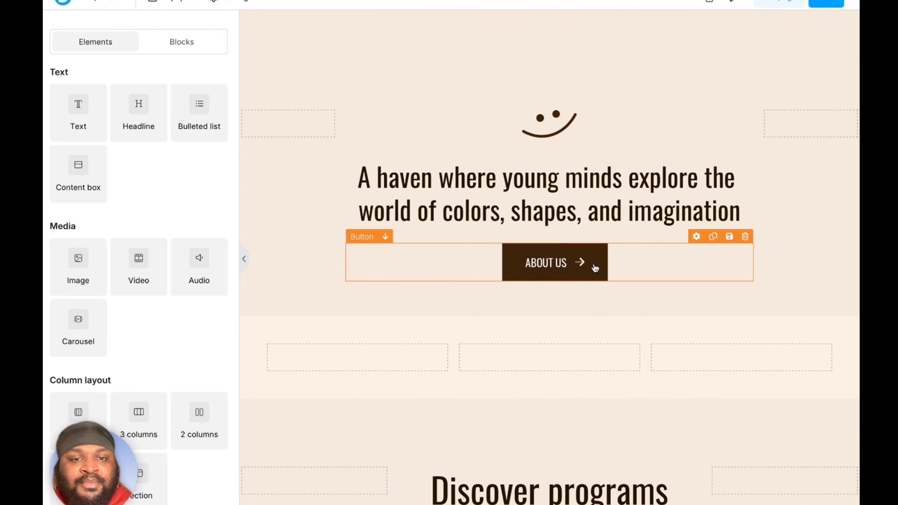
# Step: Switch the ABOUT US button's click action to Next step URL and set it back to Open URL
pyautogui.click(363, 239)
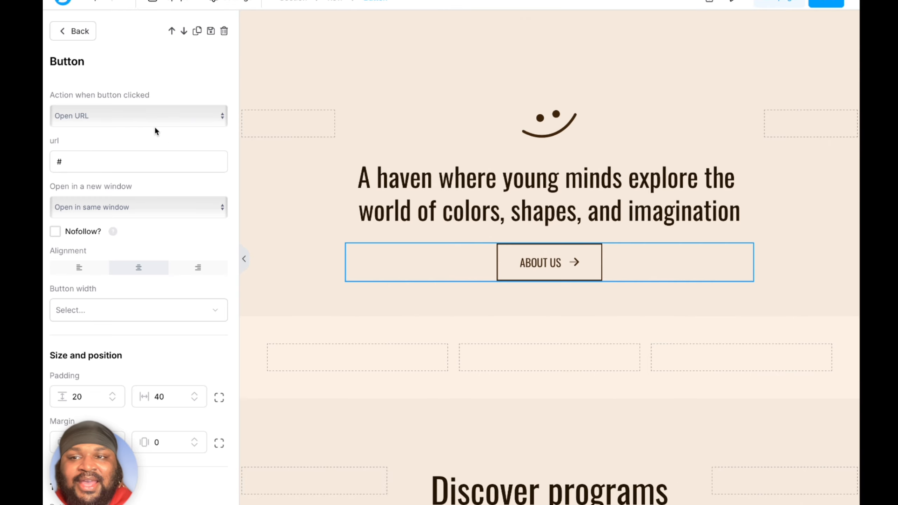
pyautogui.click(127, 115)
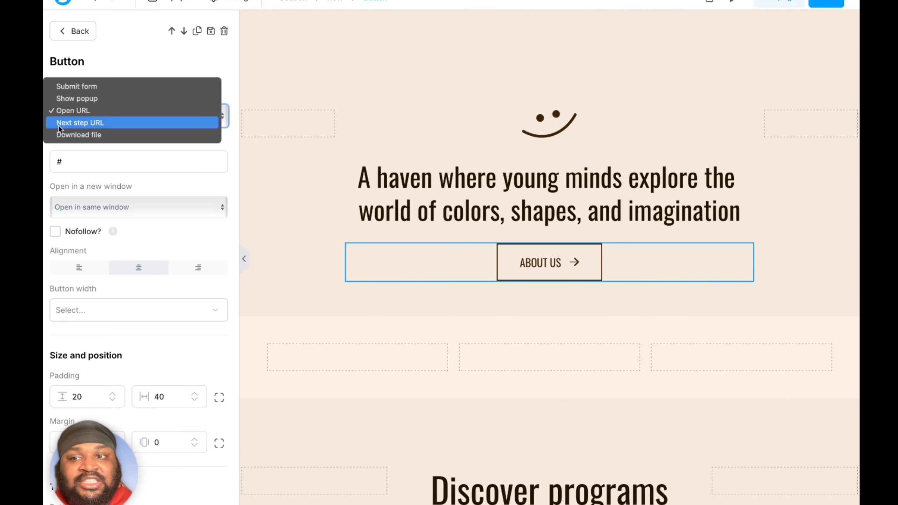
pyautogui.click(72, 124)
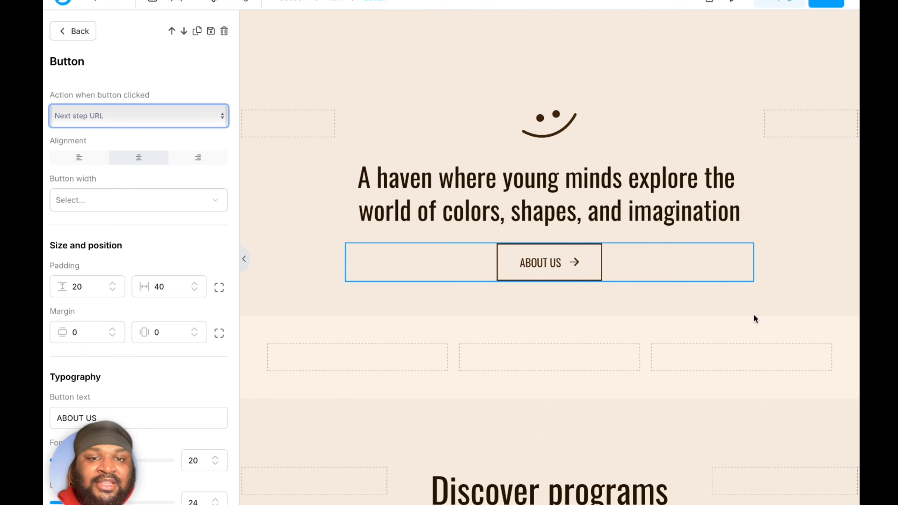
pyautogui.click(181, 117)
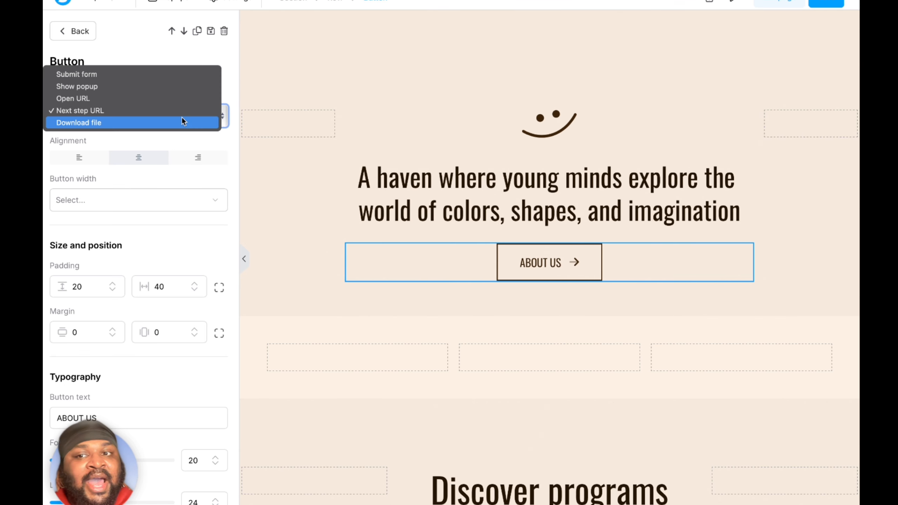
pyautogui.click(159, 102)
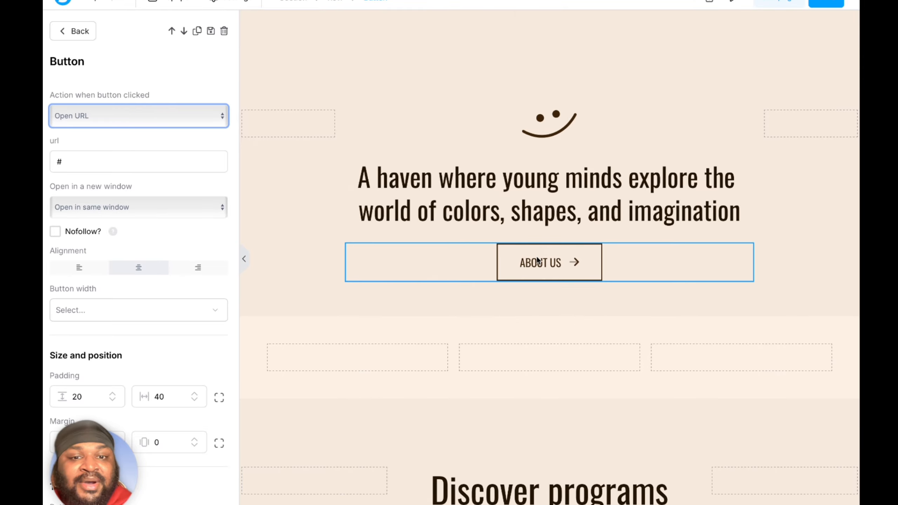
# Step: Give the ABOUT US button a solid cream background, faf3ec at 100% opacity, and close its settings
pyautogui.scroll(-15, 178, 340)
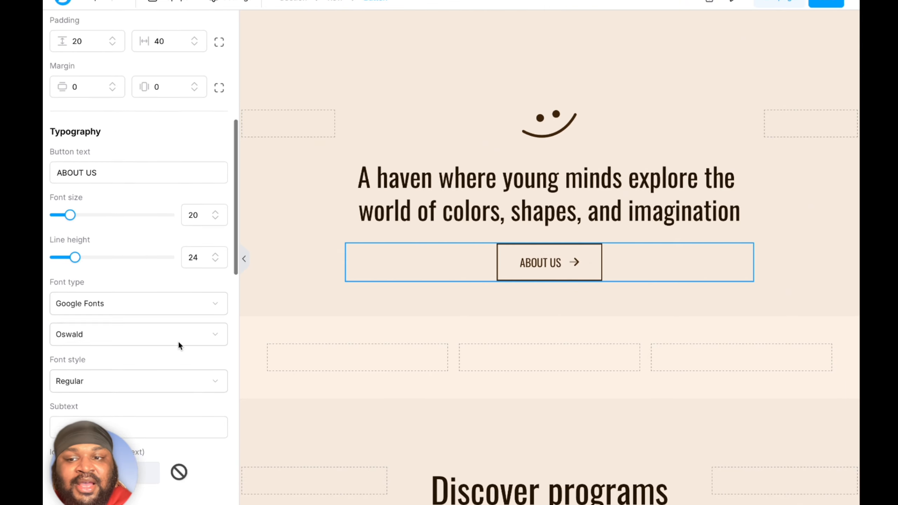
pyautogui.scroll(-4, 179, 340)
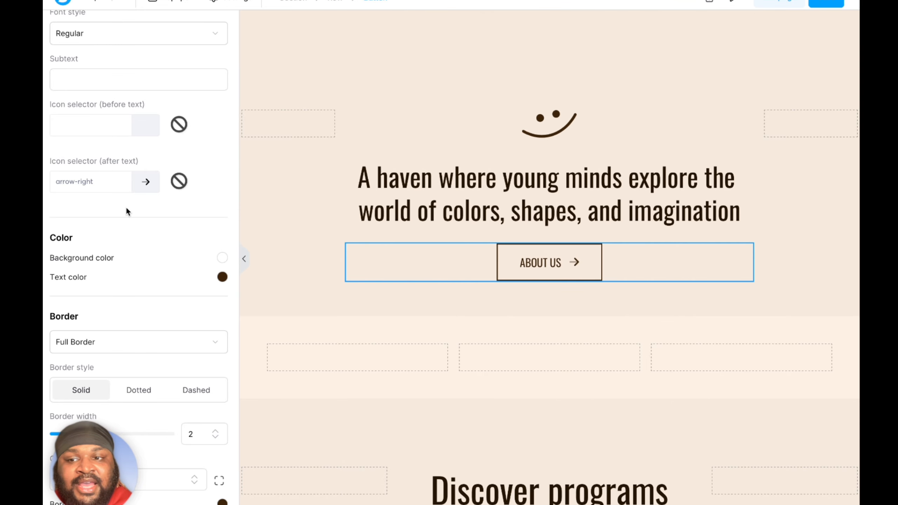
pyautogui.scroll(-2, 126, 206)
pyautogui.scroll(-1, 125, 206)
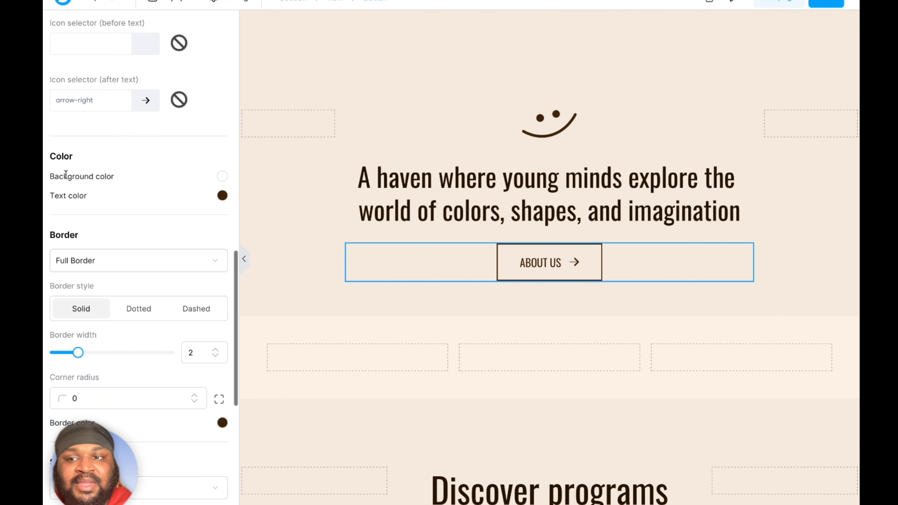
pyautogui.click(222, 176)
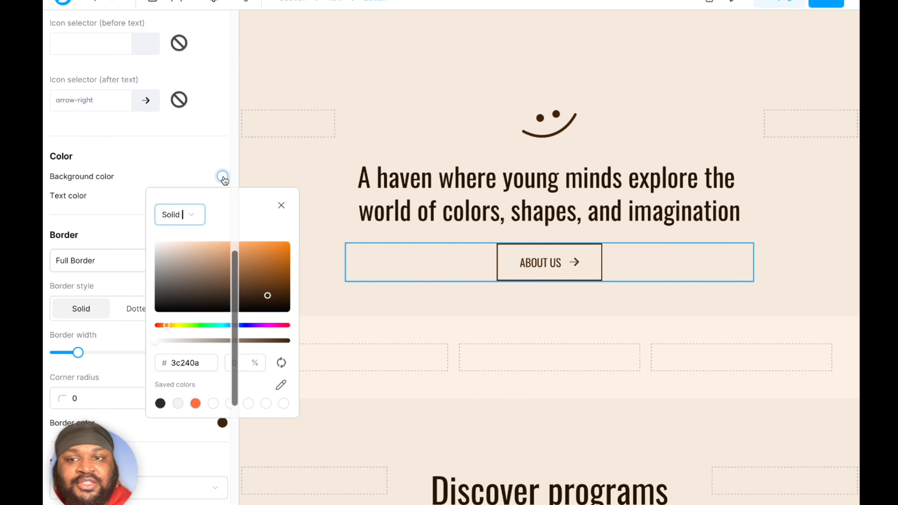
pyautogui.click(219, 272)
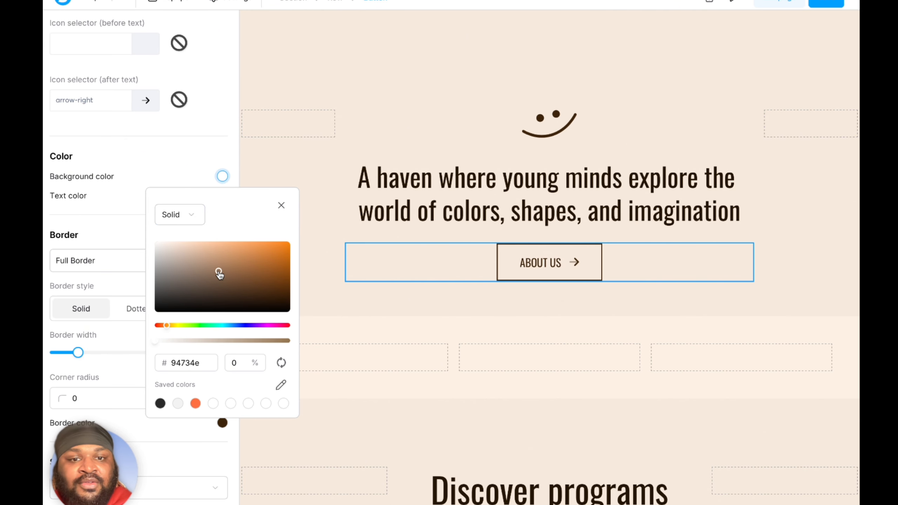
pyautogui.moveTo(219, 272); pyautogui.dragTo(208, 250)
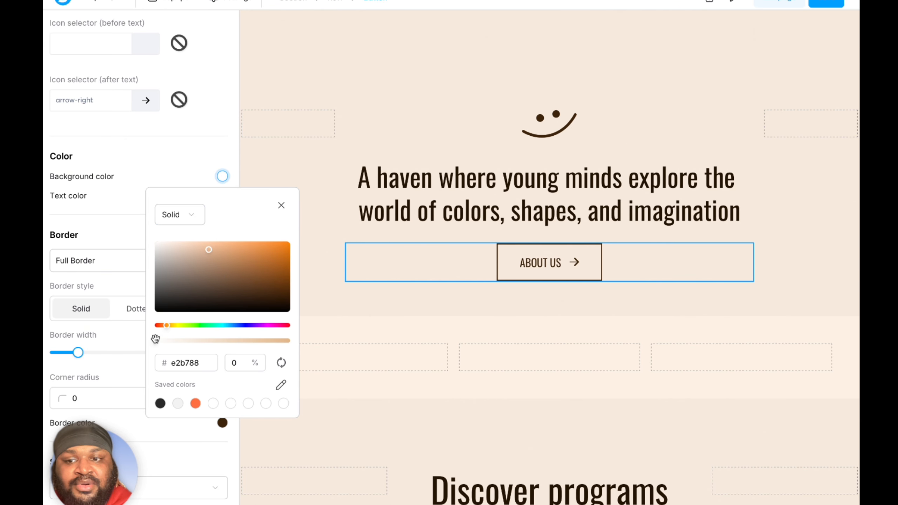
pyautogui.moveTo(154, 340); pyautogui.dragTo(313, 343)
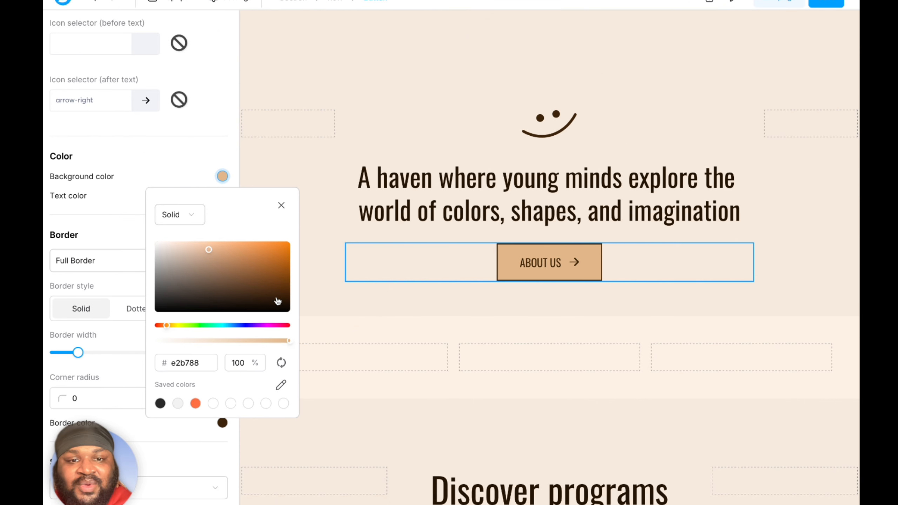
pyautogui.moveTo(278, 276); pyautogui.dragTo(187, 294)
pyautogui.moveTo(168, 263); pyautogui.dragTo(150, 221)
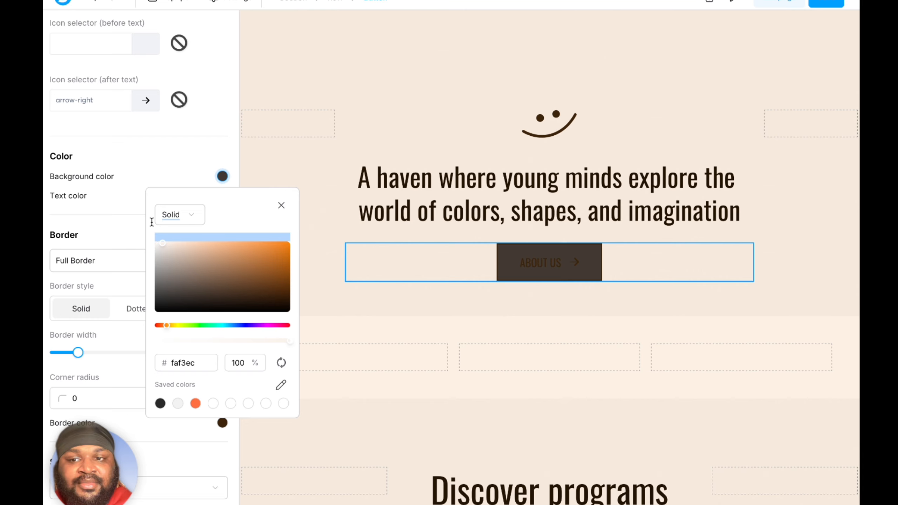
pyautogui.click(282, 205)
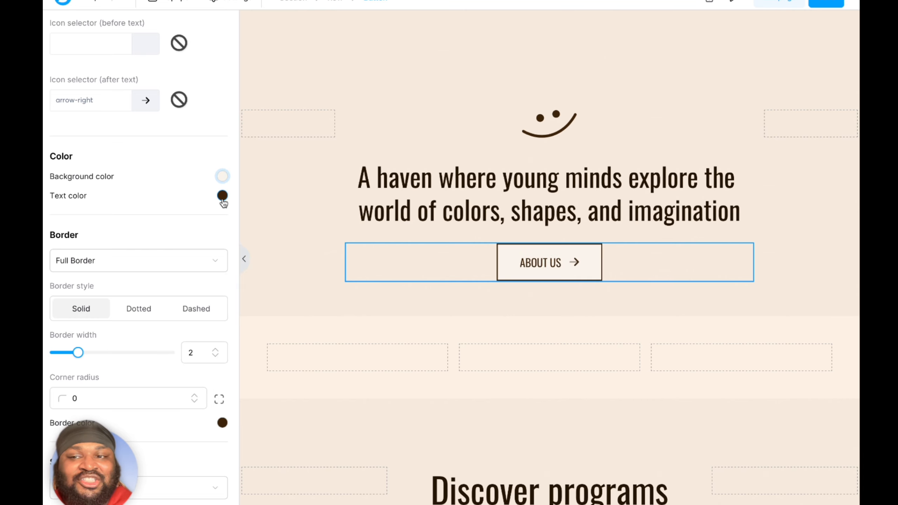
pyautogui.scroll(-10, 223, 201)
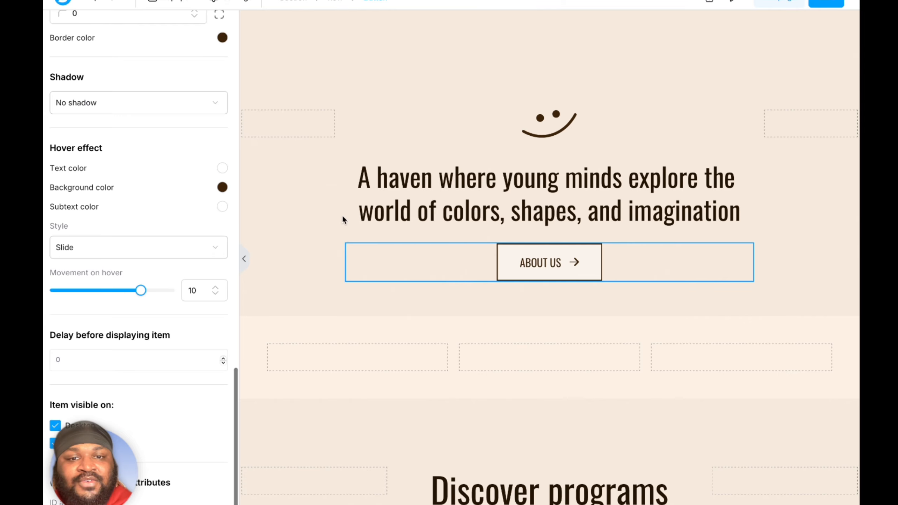
pyautogui.click(373, 299)
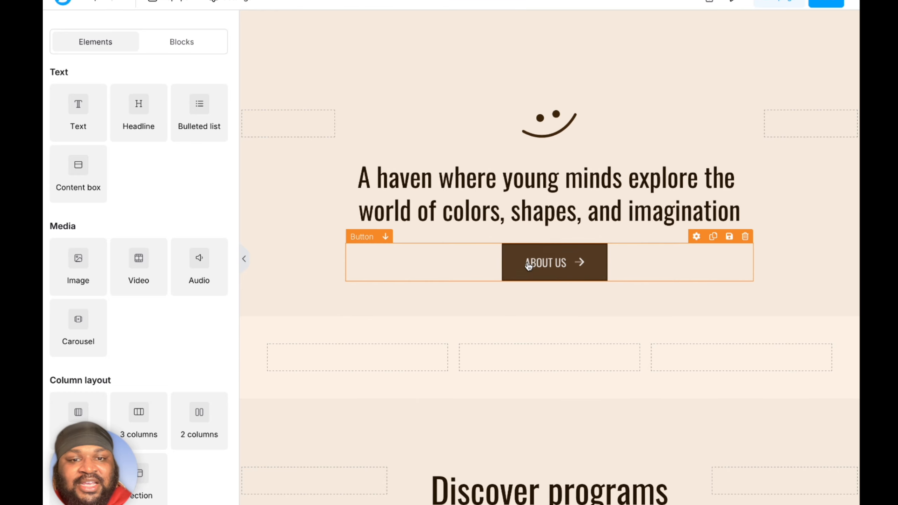
# Step: Change the background color of the ABOUT US button's hover effect to bright red
pyautogui.click(361, 237)
pyautogui.scroll(-12, 185, 257)
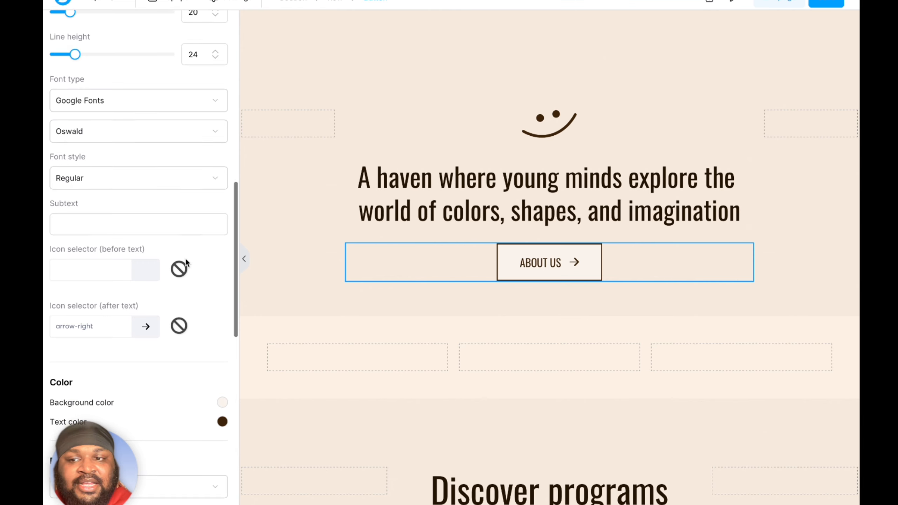
pyautogui.scroll(-12, 187, 260)
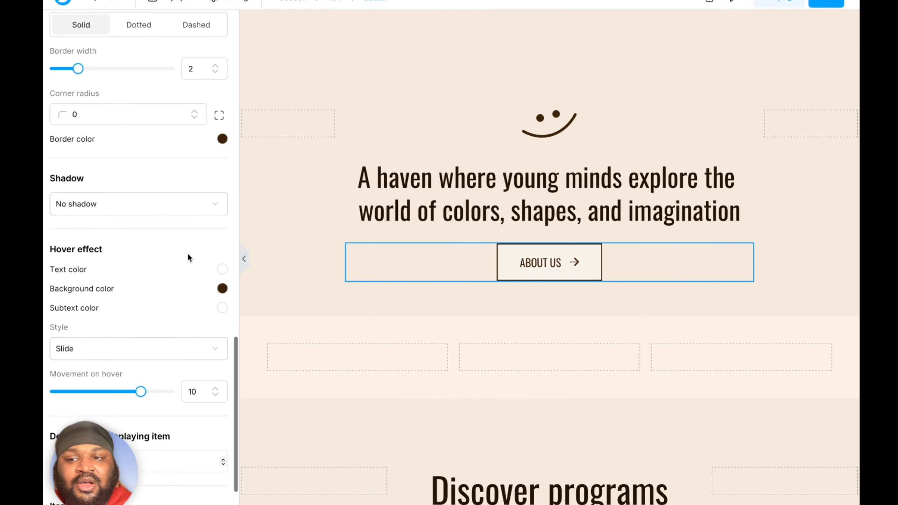
pyautogui.scroll(-3, 188, 253)
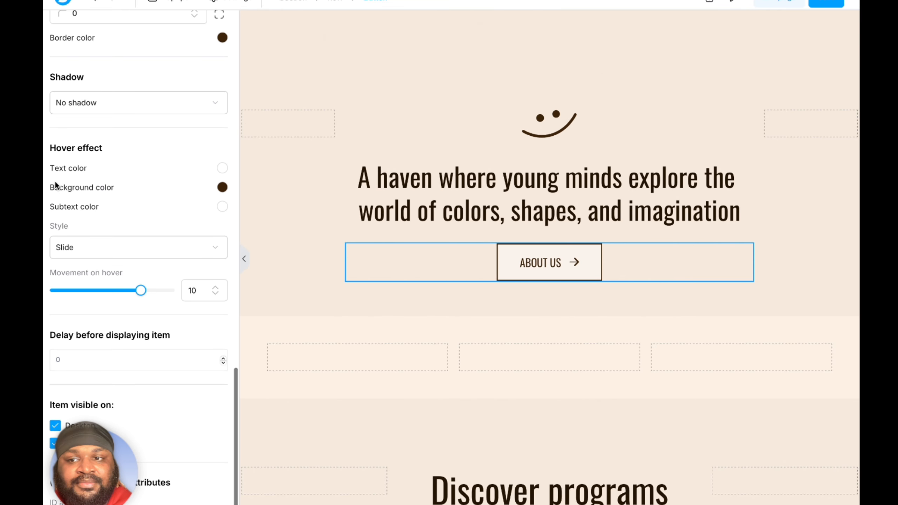
pyautogui.click(222, 187)
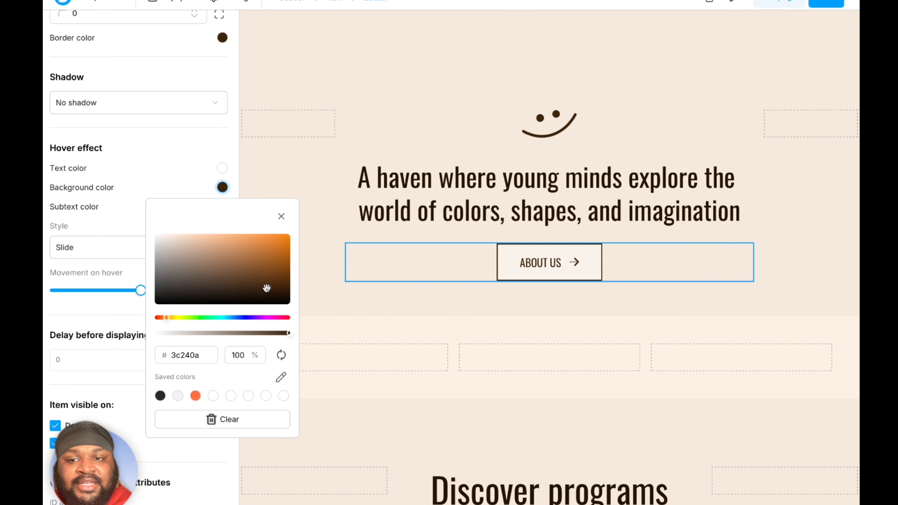
pyautogui.moveTo(177, 323); pyautogui.dragTo(155, 318)
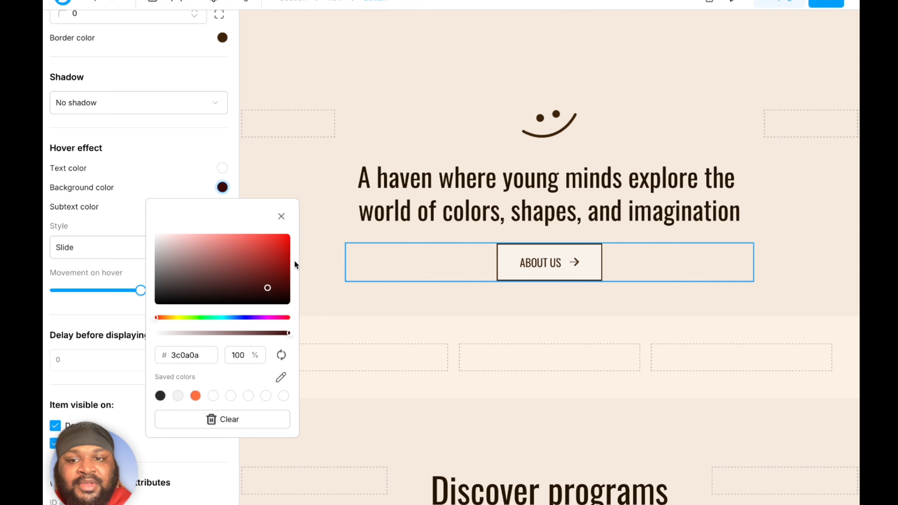
pyautogui.click(274, 261)
pyautogui.moveTo(275, 263); pyautogui.dragTo(296, 229)
pyautogui.click(282, 217)
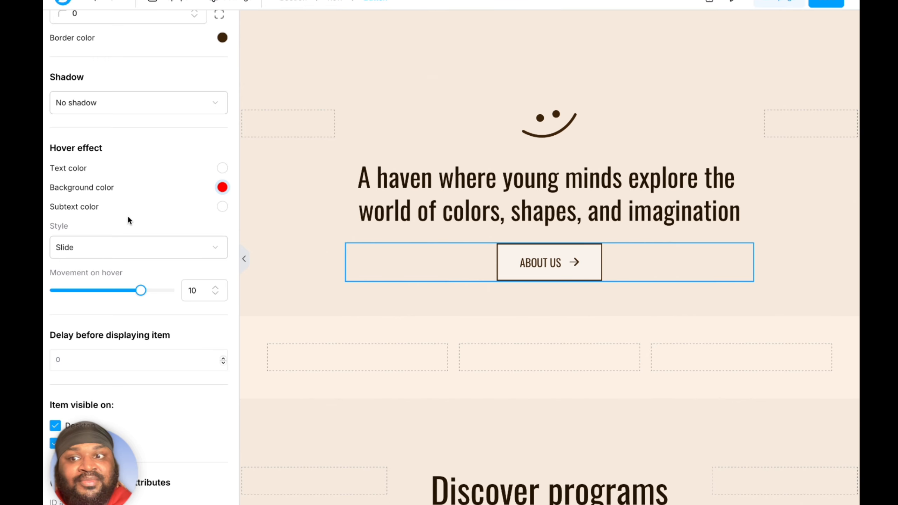
# Step: Preview the ABOUT US button's hover effect on the page and review its hover style and movement settings
pyautogui.click(381, 303)
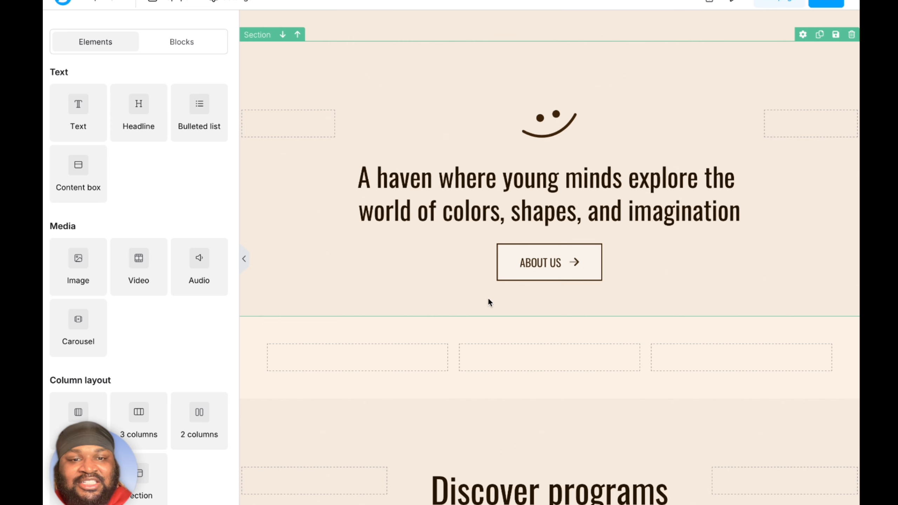
pyautogui.click(522, 264)
pyautogui.scroll(-10, 141, 281)
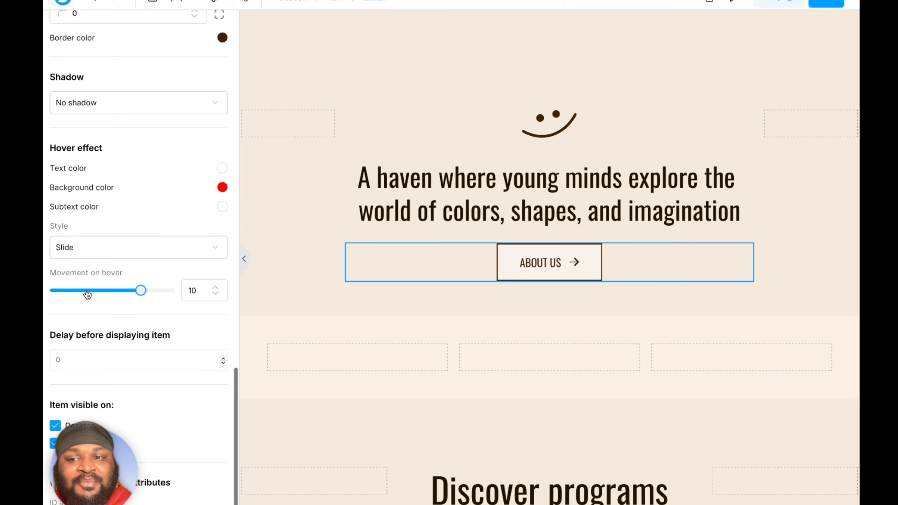
pyautogui.click(521, 284)
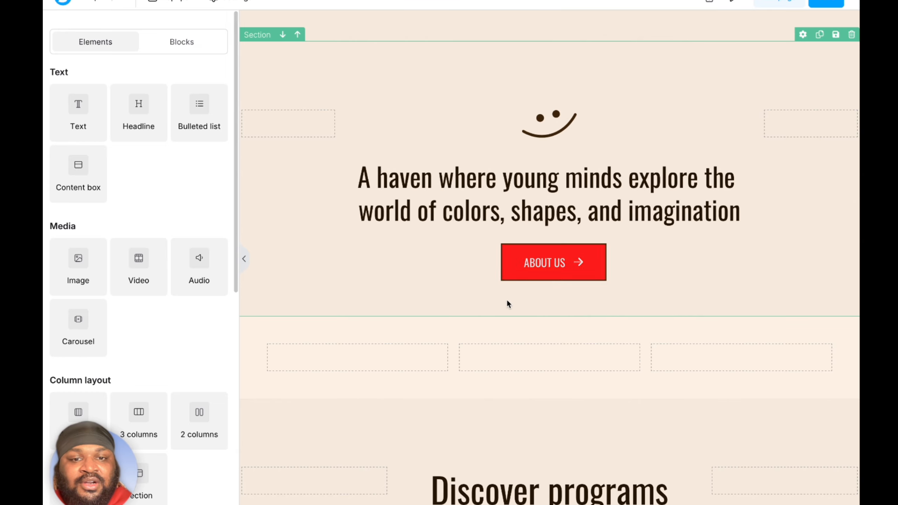
pyautogui.click(516, 268)
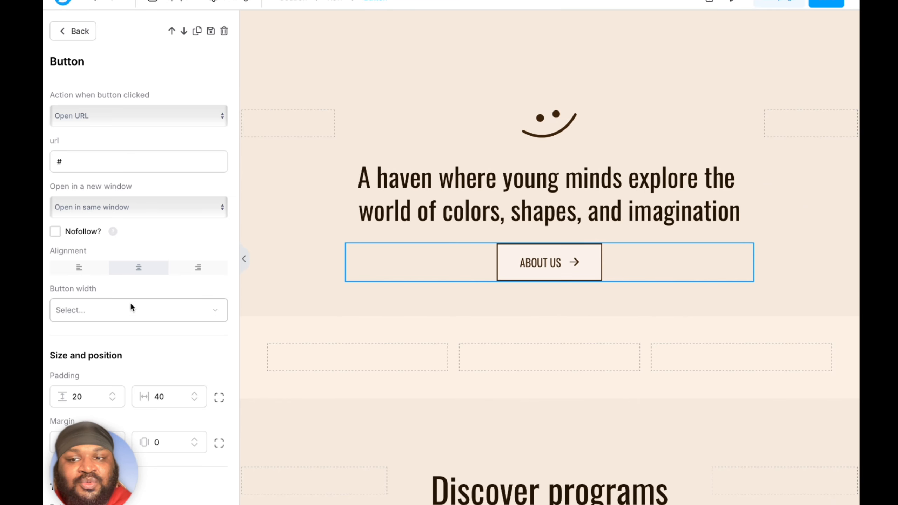
pyautogui.scroll(-15, 215, 301)
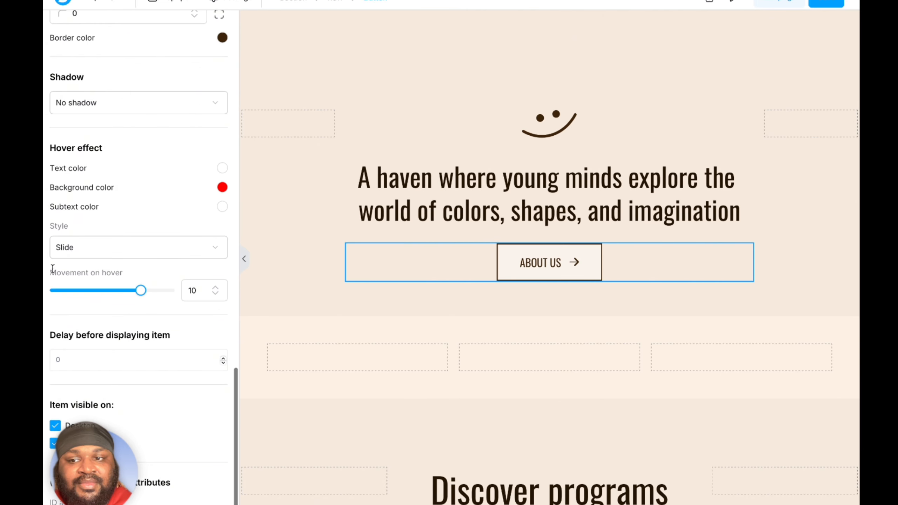
pyautogui.moveTo(52, 269); pyautogui.dragTo(145, 271)
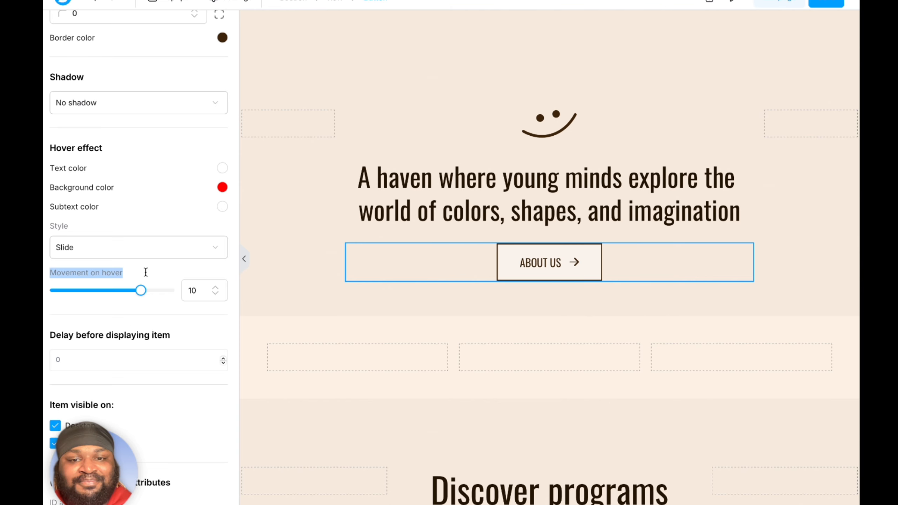
pyautogui.click(444, 303)
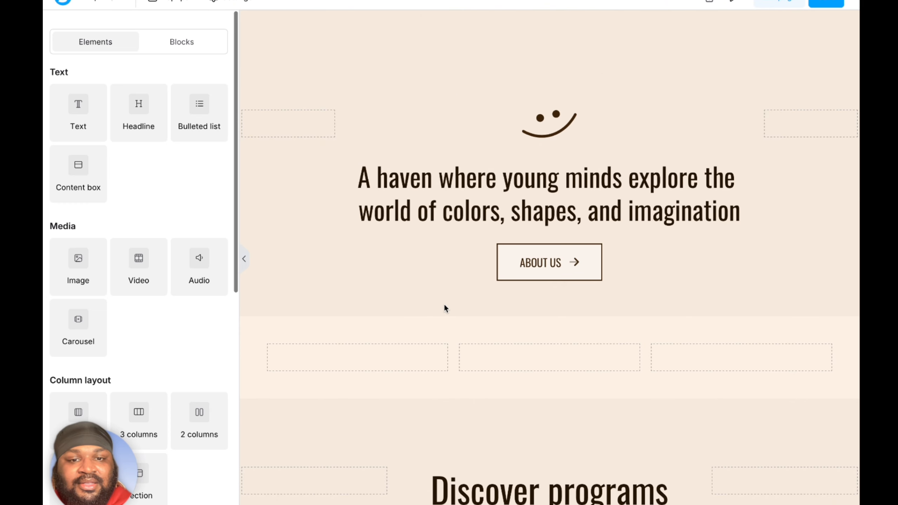
# Step: Look over the page down to the Instagram section and inspect the settings of the empty three-column section
pyautogui.scroll(-10, 444, 304)
pyautogui.scroll(-15, 444, 303)
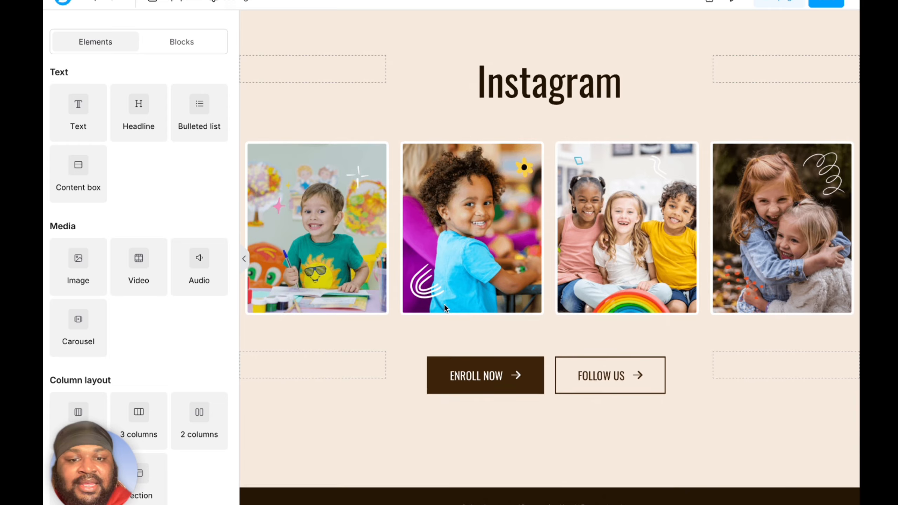
pyautogui.scroll(20, 444, 305)
pyautogui.scroll(-8, 445, 309)
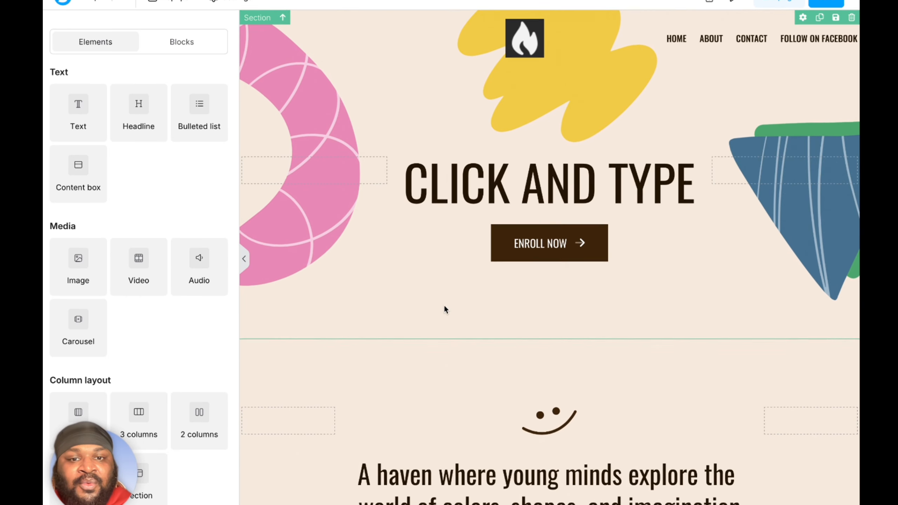
pyautogui.scroll(-4, 445, 306)
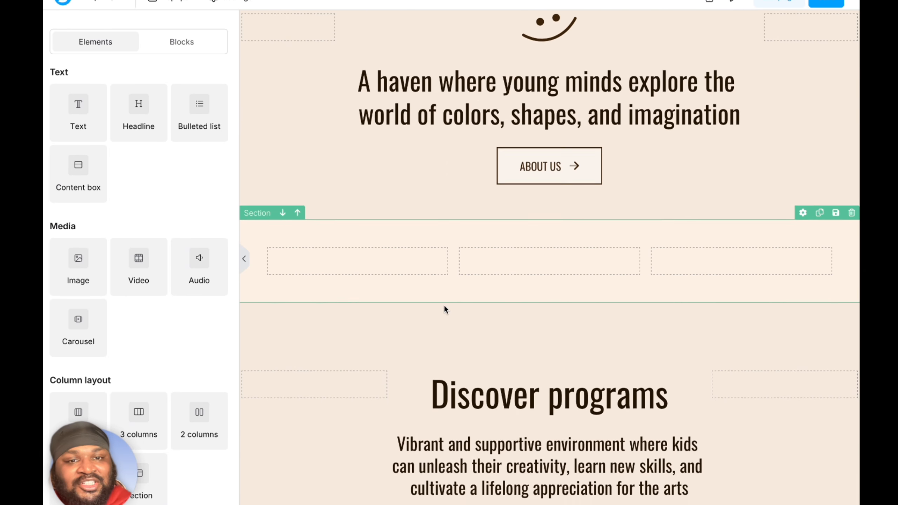
pyautogui.scroll(3, 446, 311)
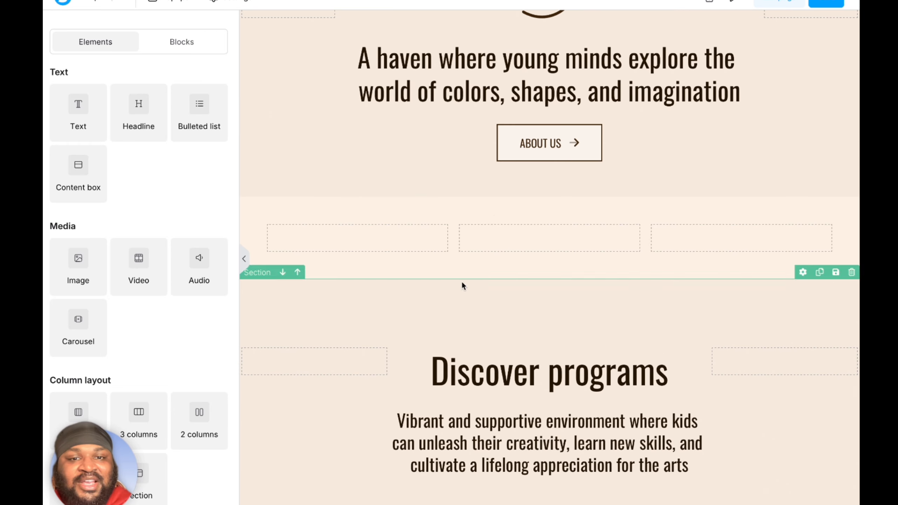
pyautogui.click(537, 206)
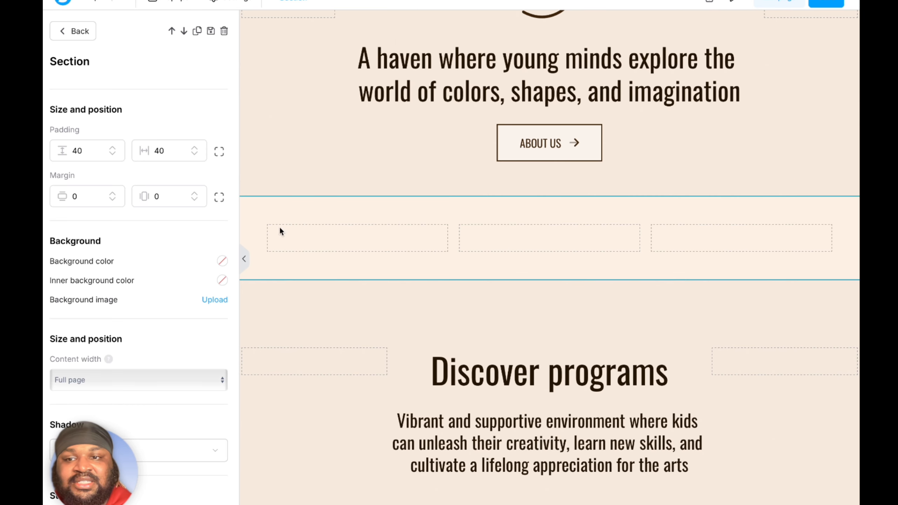
pyautogui.click(428, 236)
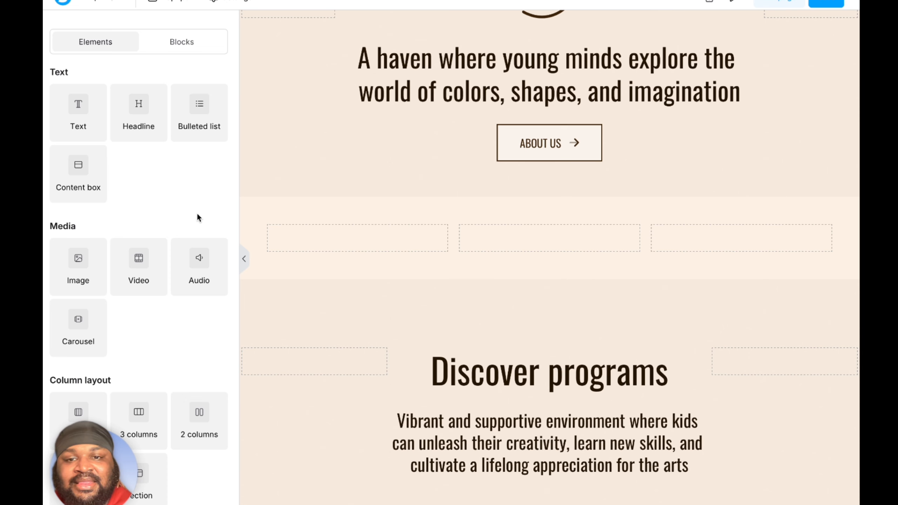
# Step: Add a form input to the middle column of the empty three-column section and set its input type to First name
pyautogui.scroll(-2, 198, 215)
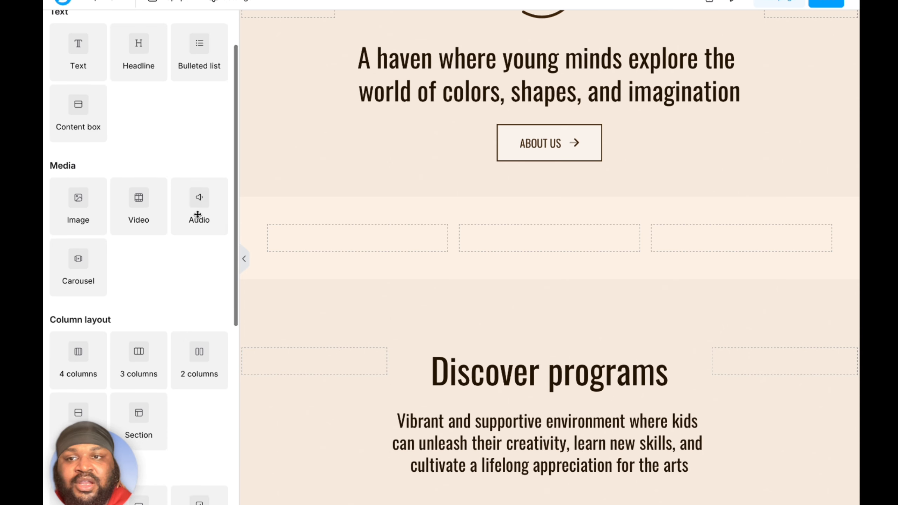
pyautogui.scroll(-8, 197, 214)
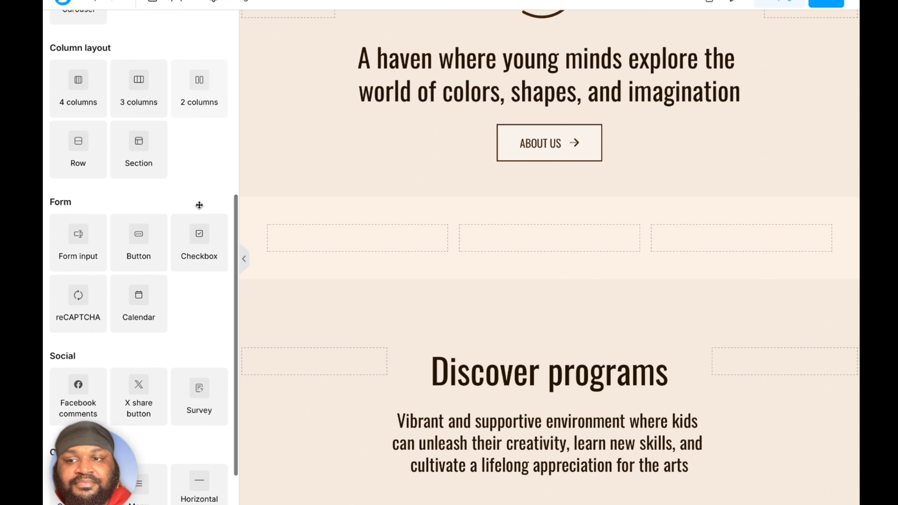
pyautogui.scroll(-1, 199, 205)
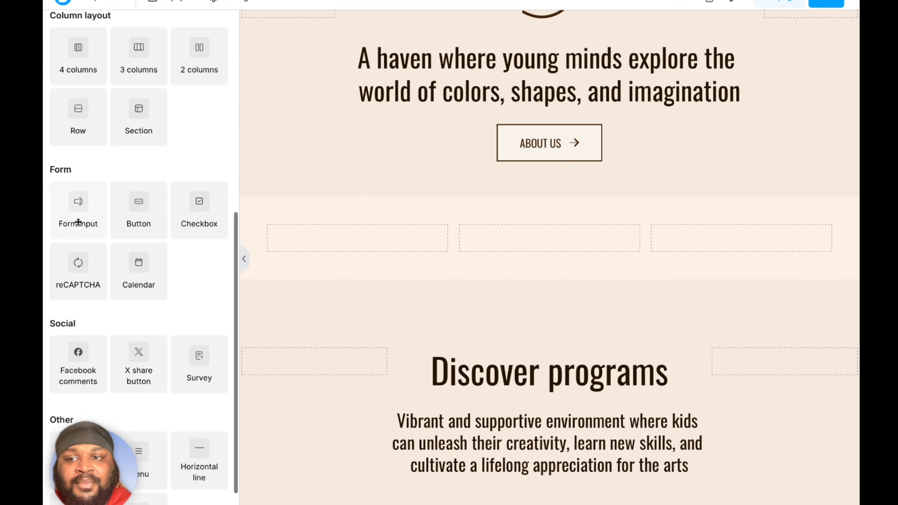
pyautogui.moveTo(78, 223); pyautogui.dragTo(531, 247)
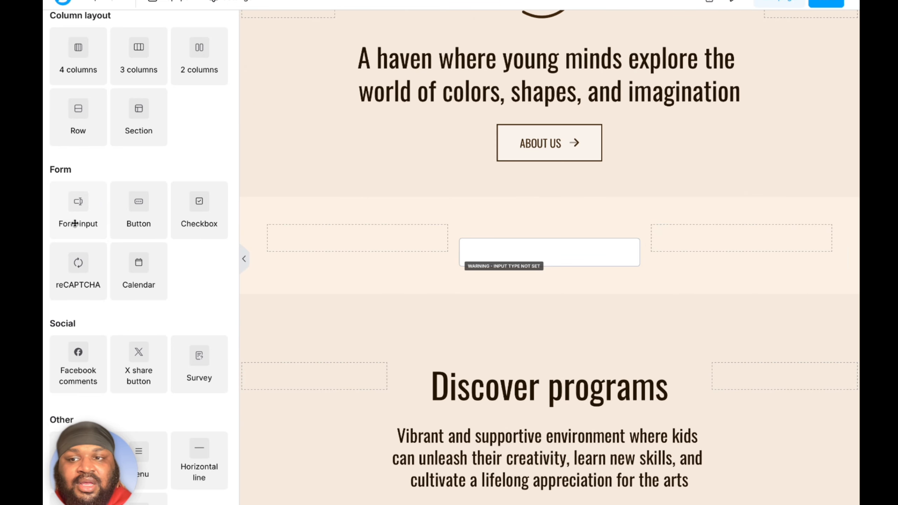
pyautogui.click(494, 253)
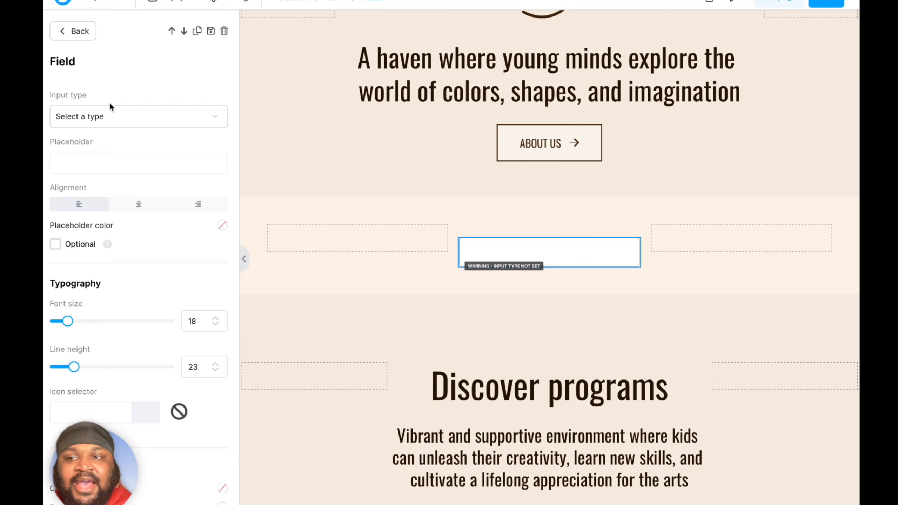
pyautogui.click(96, 114)
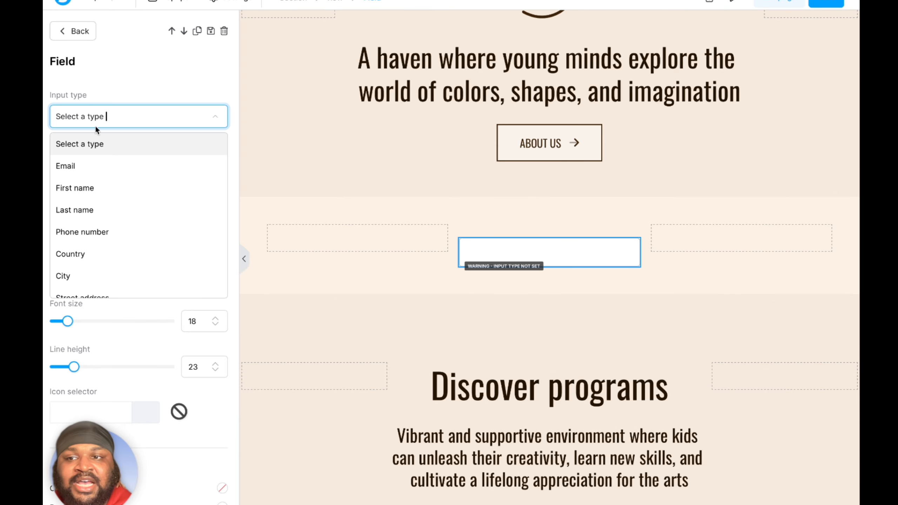
pyautogui.click(98, 193)
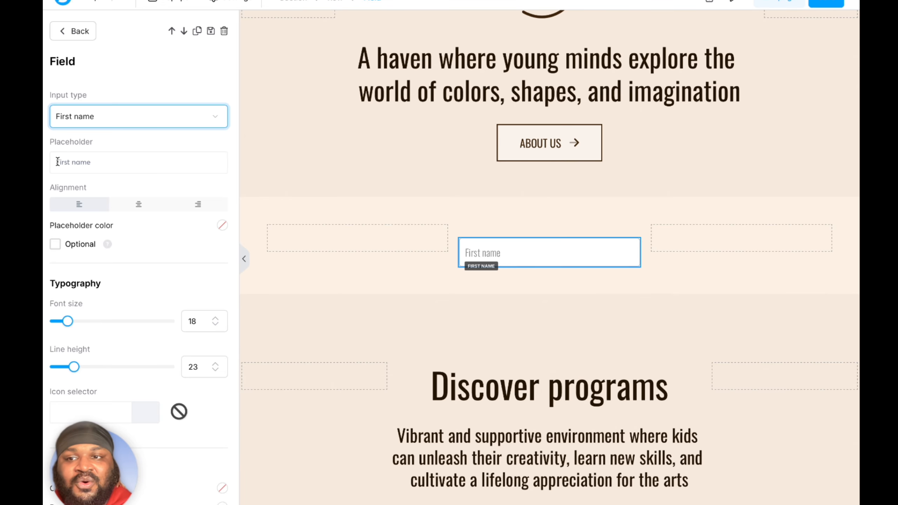
# Step: Change the form field's placeholder text to Name
pyautogui.moveTo(57, 161); pyautogui.dragTo(112, 160)
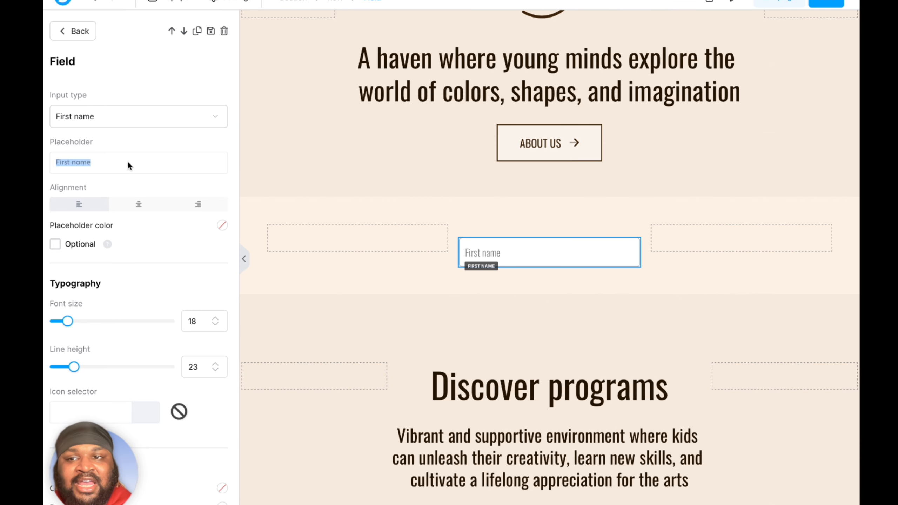
pyautogui.click(134, 165)
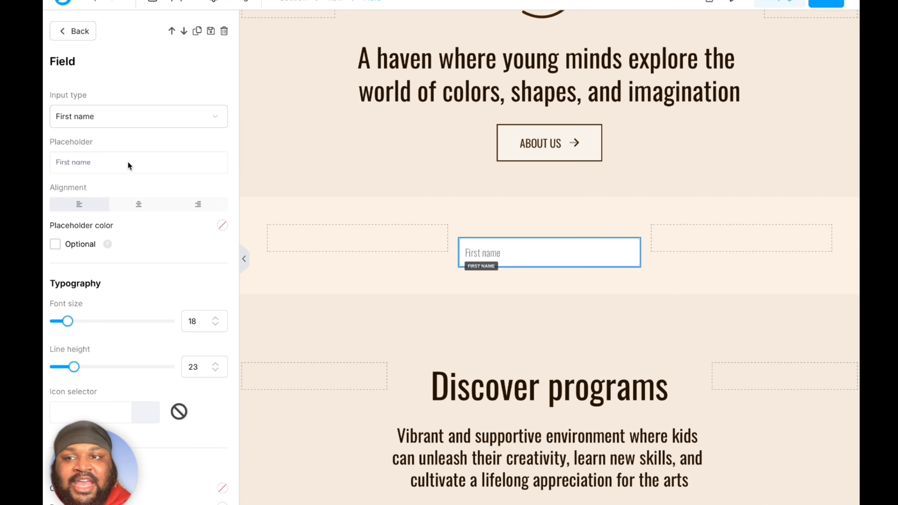
pyautogui.hotkey('alt', 'Left')
pyautogui.press('Right')
pyautogui.press('super+BackSpace')
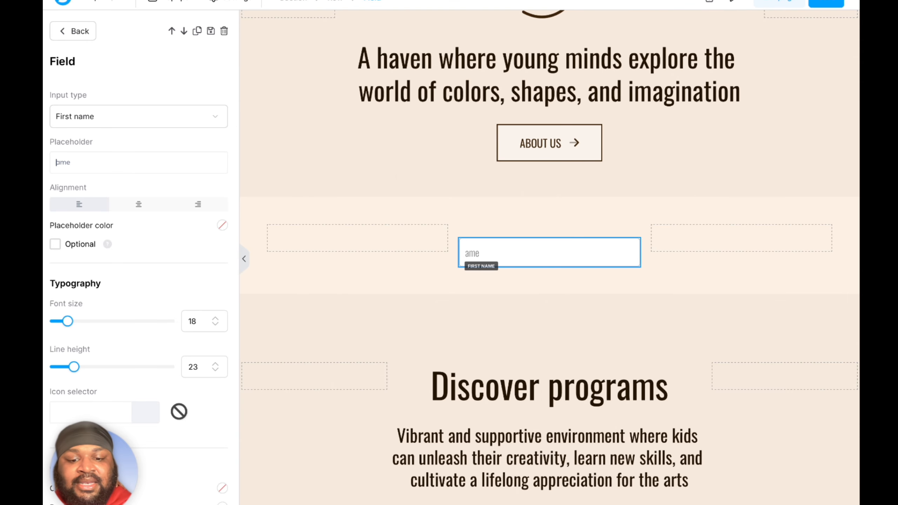
pyautogui.write('N')
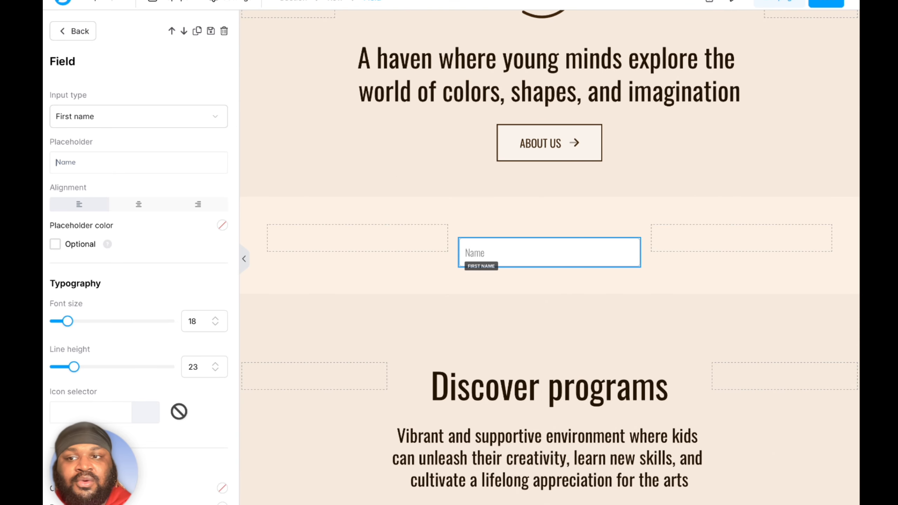
# Step: Set the corner radius of all four corners of the Name field's border to 25 and close its settings
pyautogui.scroll(-4, 165, 236)
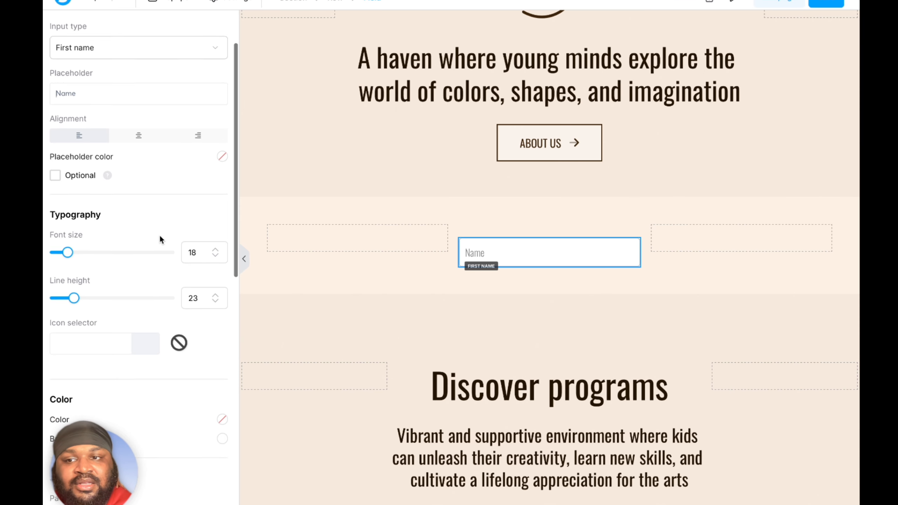
pyautogui.scroll(-5, 160, 237)
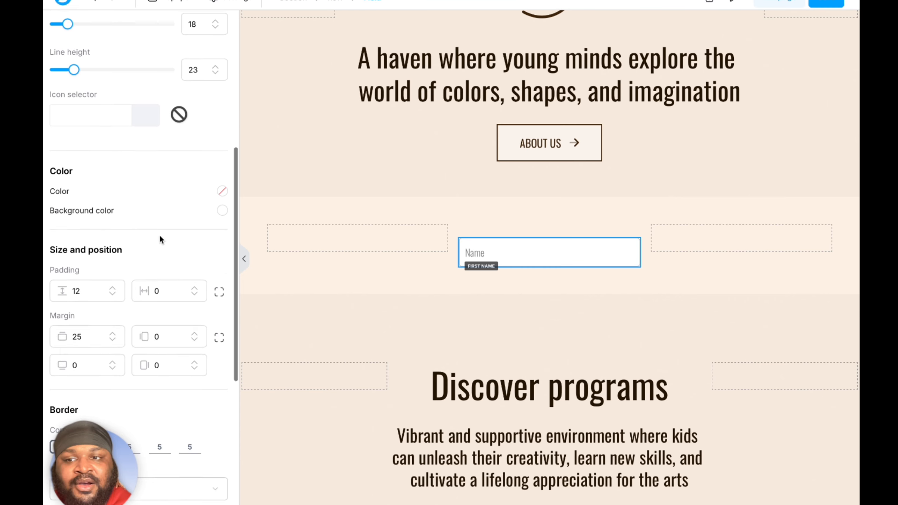
pyautogui.scroll(-5, 160, 240)
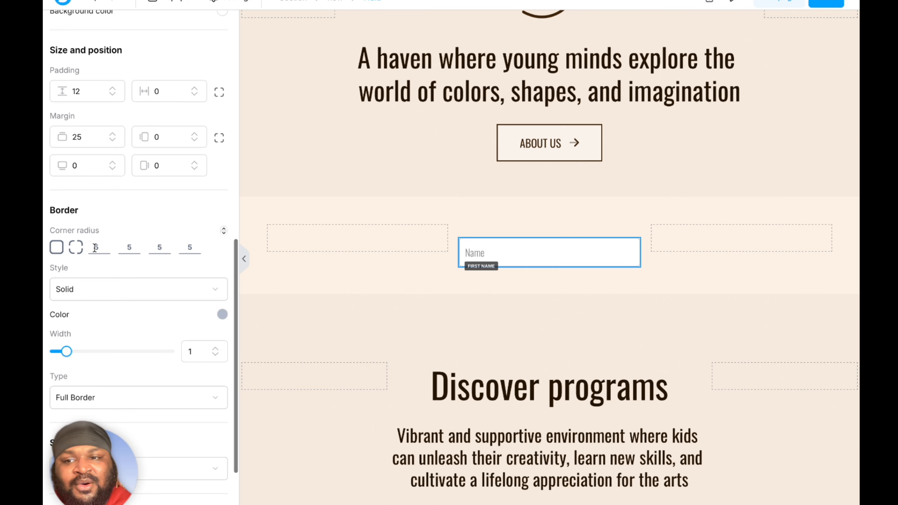
pyautogui.write('2')
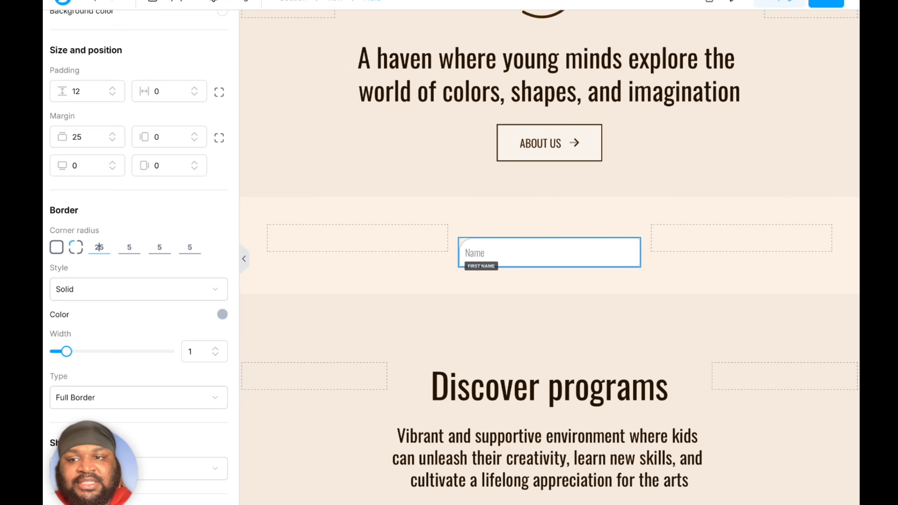
pyautogui.press('Tab')
pyautogui.write('25')
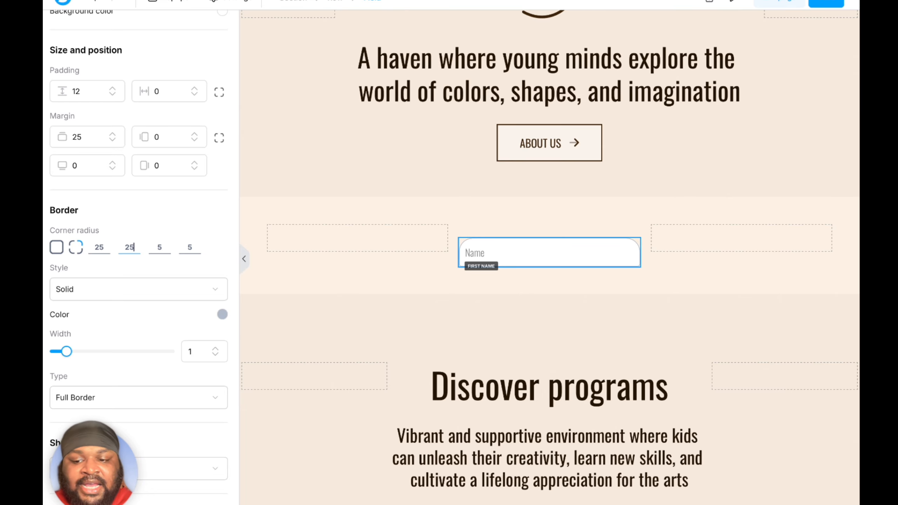
pyautogui.press('Tab')
pyautogui.write('25')
pyautogui.press('Tab')
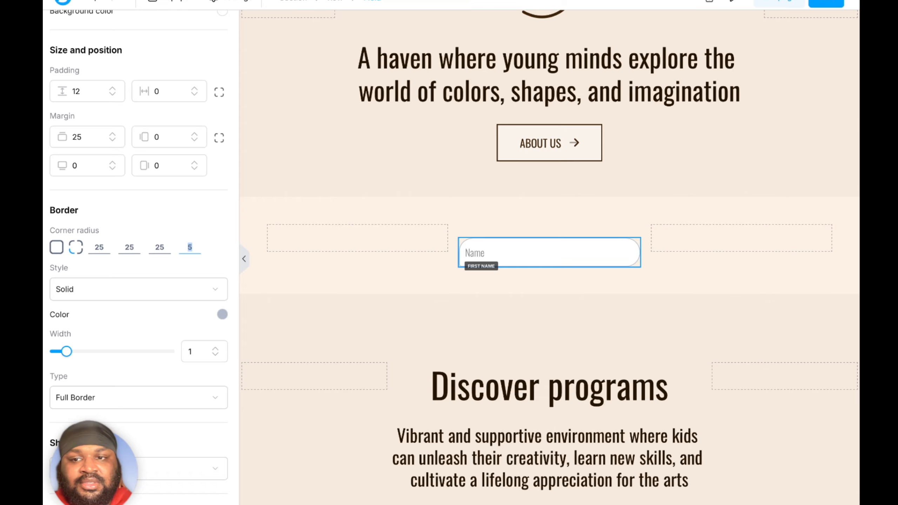
pyautogui.write('25')
pyautogui.press('Tab')
pyautogui.click(393, 297)
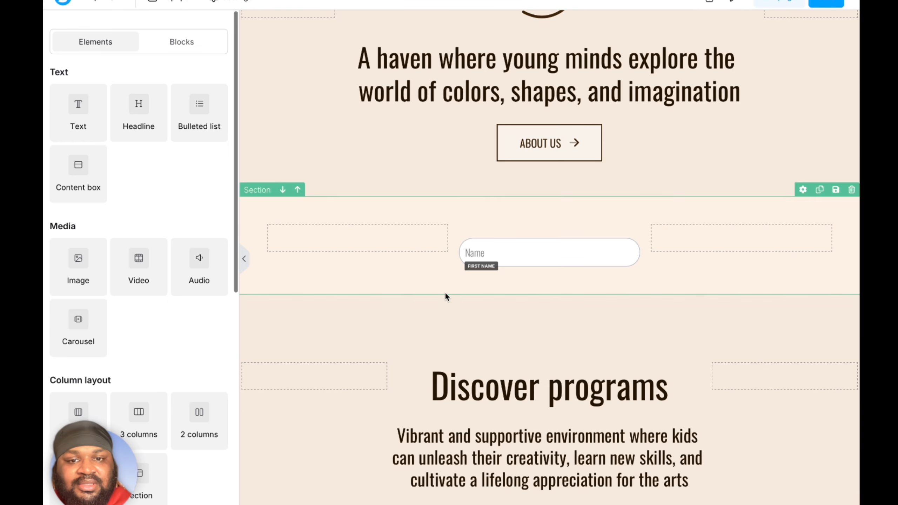
# Step: Reduce the Name field's border width to 0
pyautogui.click(592, 255)
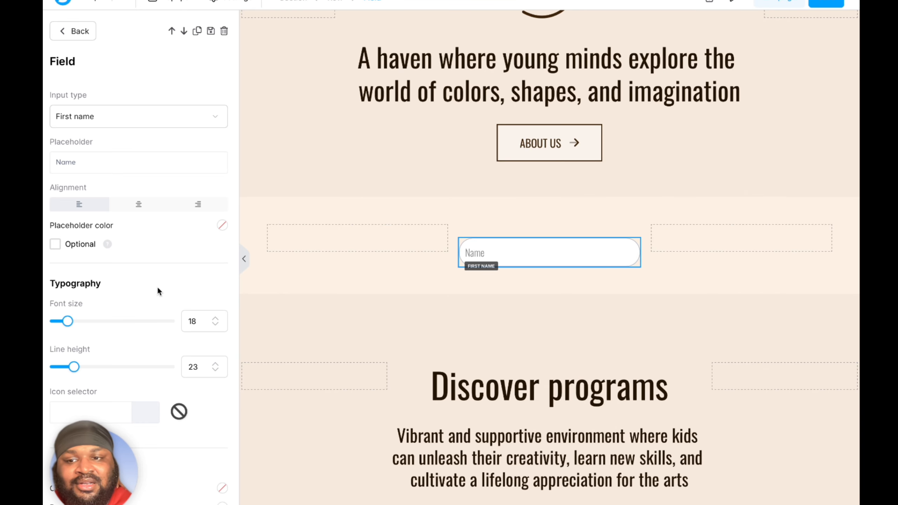
pyautogui.scroll(-10, 157, 287)
pyautogui.scroll(-4, 156, 291)
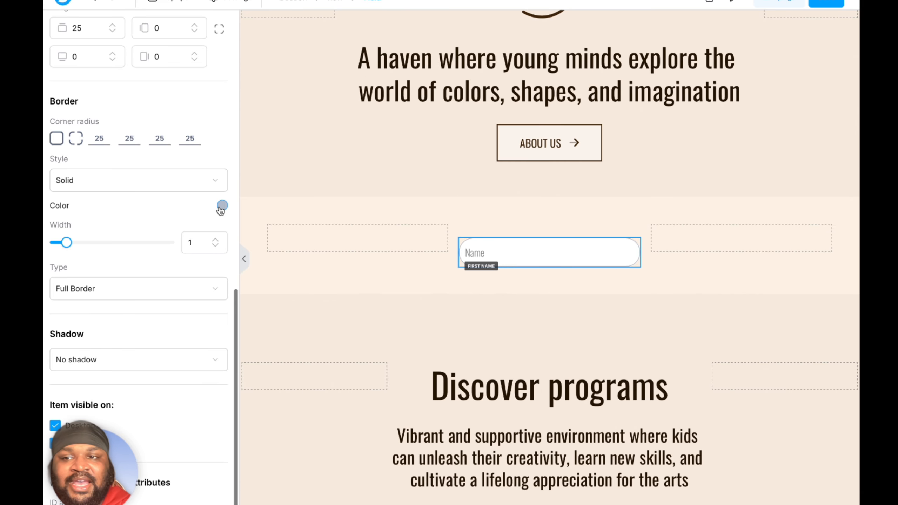
pyautogui.moveTo(69, 243); pyautogui.dragTo(55, 244)
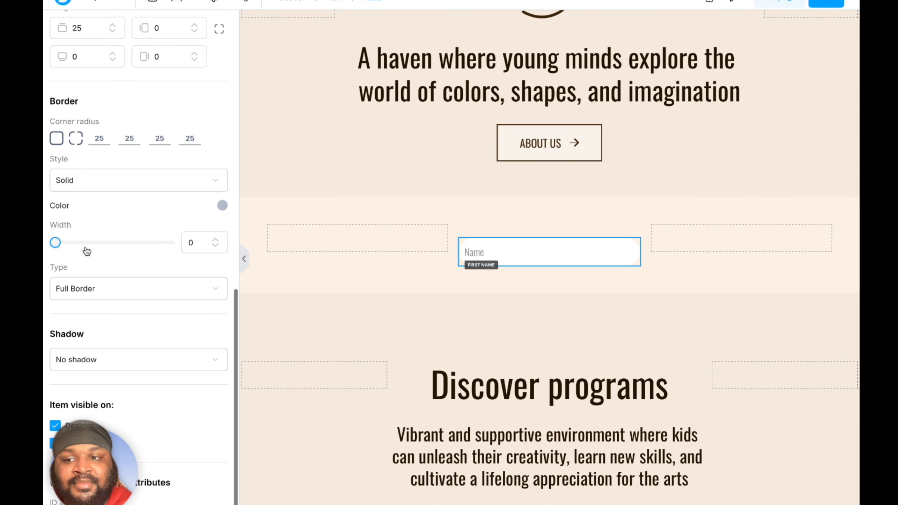
pyautogui.scroll(15, 87, 252)
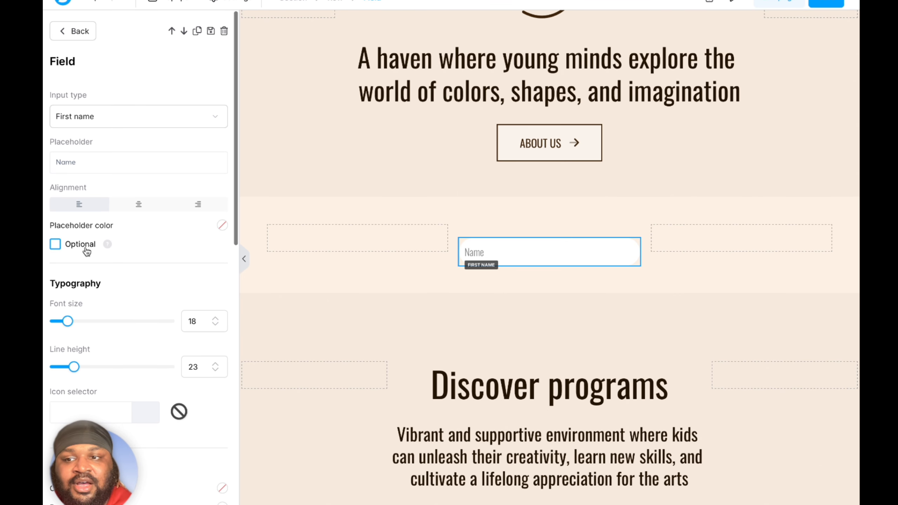
# Step: Set the Name field's background color to the saved light gray f2f2f2
pyautogui.scroll(-2, 87, 251)
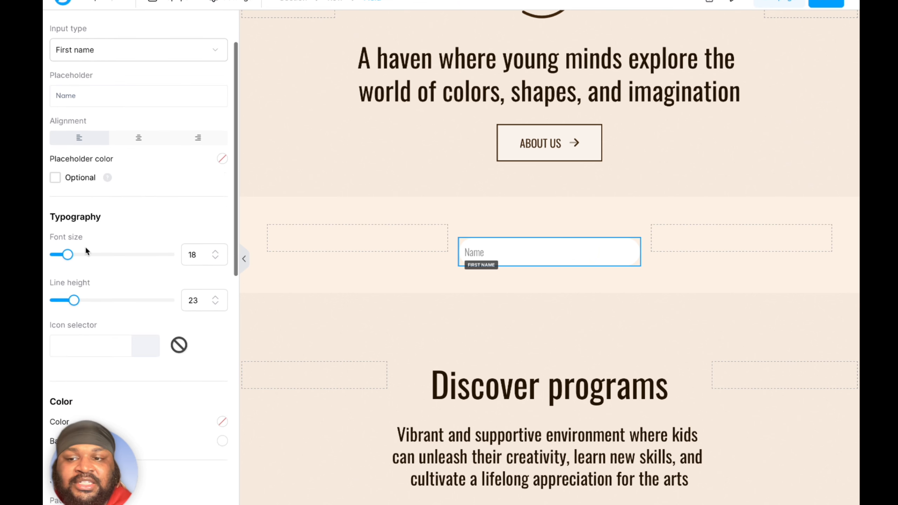
pyautogui.scroll(-5, 86, 251)
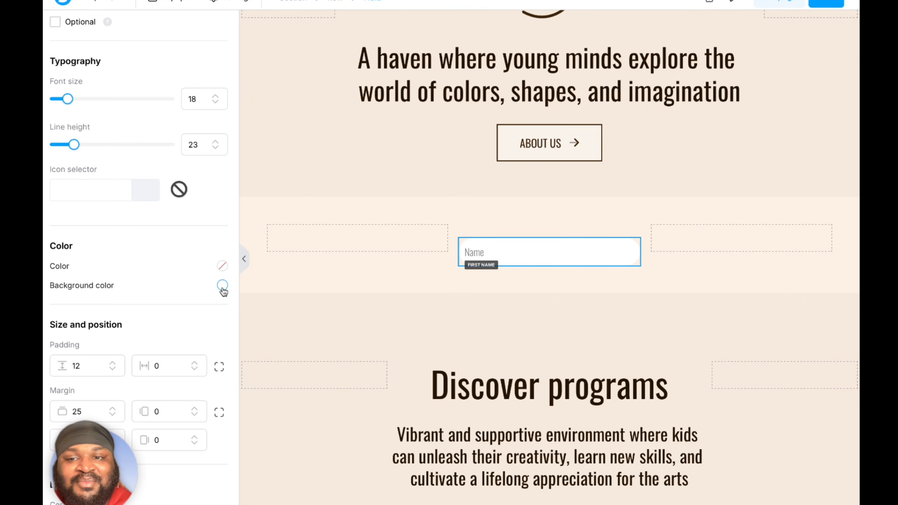
pyautogui.moveTo(49, 287); pyautogui.dragTo(119, 286)
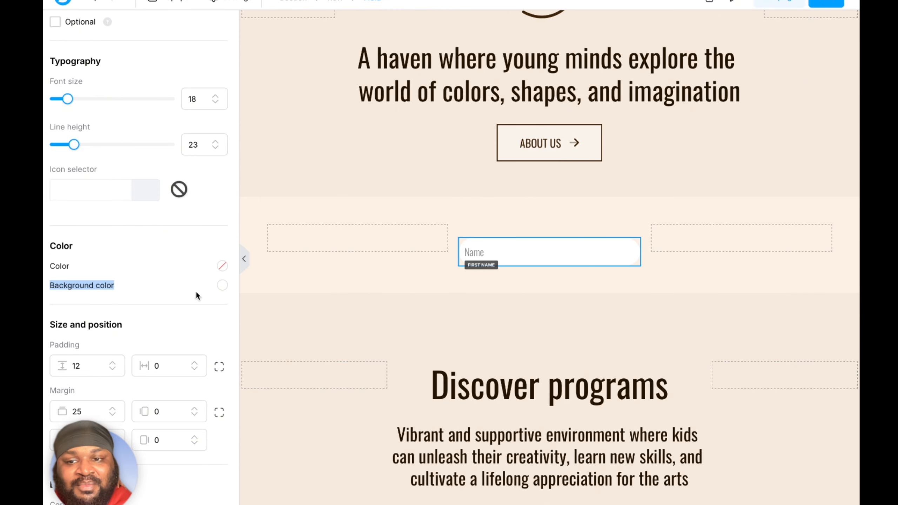
pyautogui.click(223, 286)
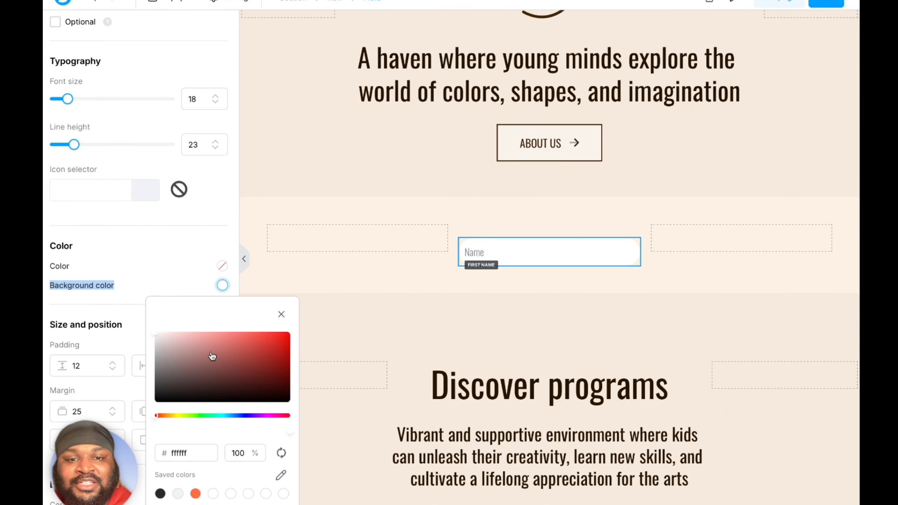
pyautogui.click(178, 494)
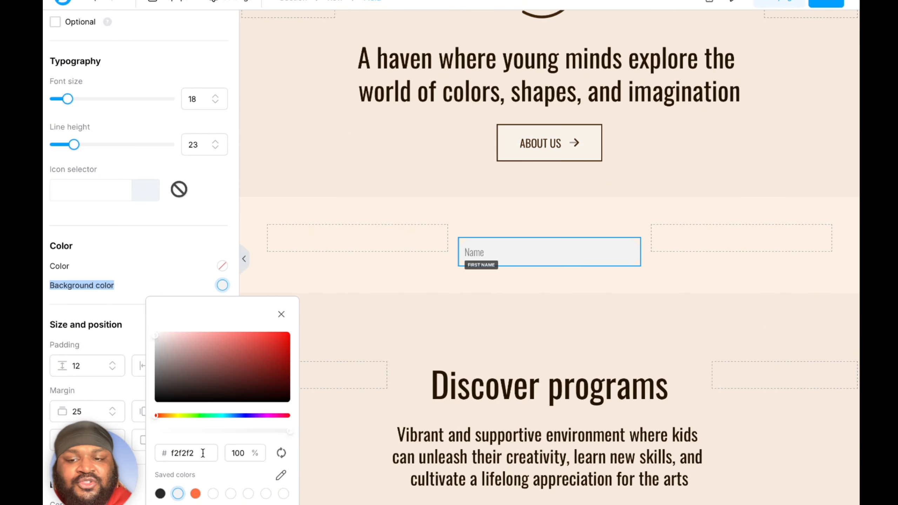
pyautogui.click(281, 314)
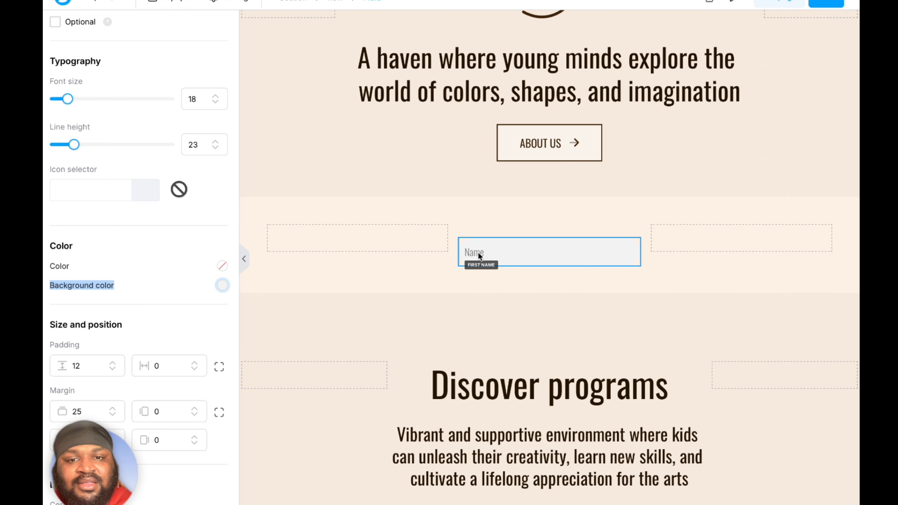
# Step: Try red f60000 as the Name field's placeholder color
pyautogui.scroll(6, 180, 273)
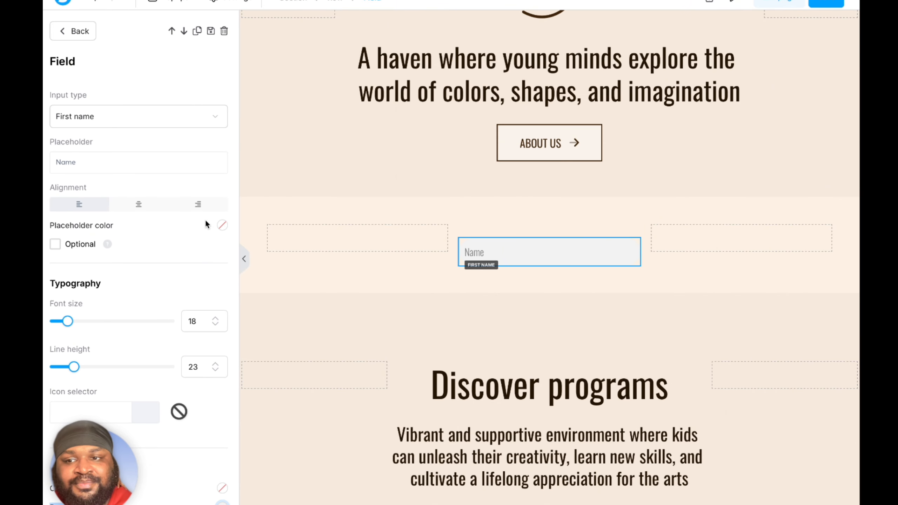
pyautogui.click(223, 228)
pyautogui.click(288, 276)
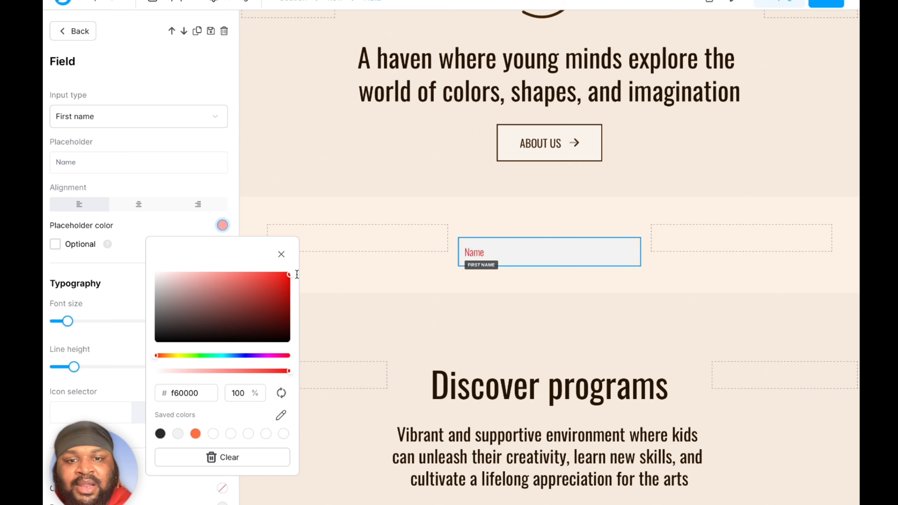
pyautogui.click(281, 254)
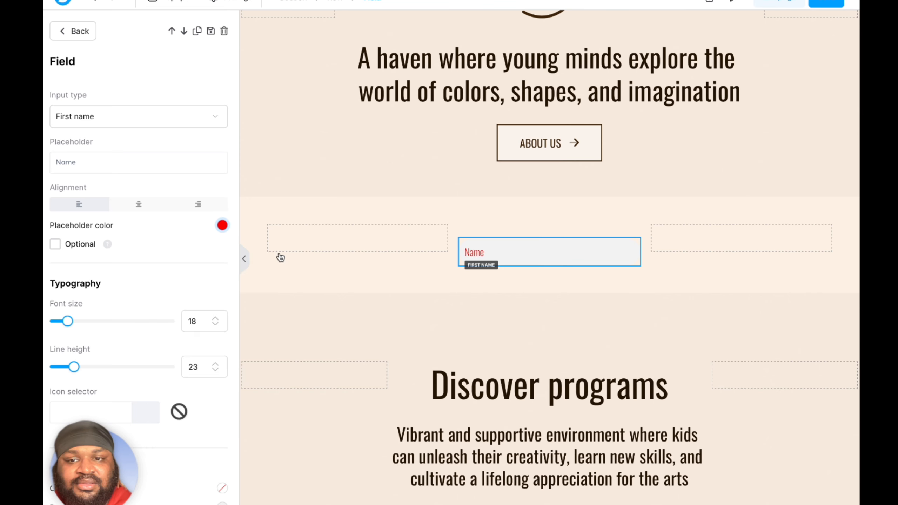
# Step: Set the Name field's placeholder color to black 000000
pyautogui.click(223, 226)
pyautogui.moveTo(201, 298)
pyautogui.mouseDown()
pyautogui.moveTo(133, 356)
pyautogui.moveTo(167, 324)
pyautogui.moveTo(154, 344)
pyautogui.mouseUp()
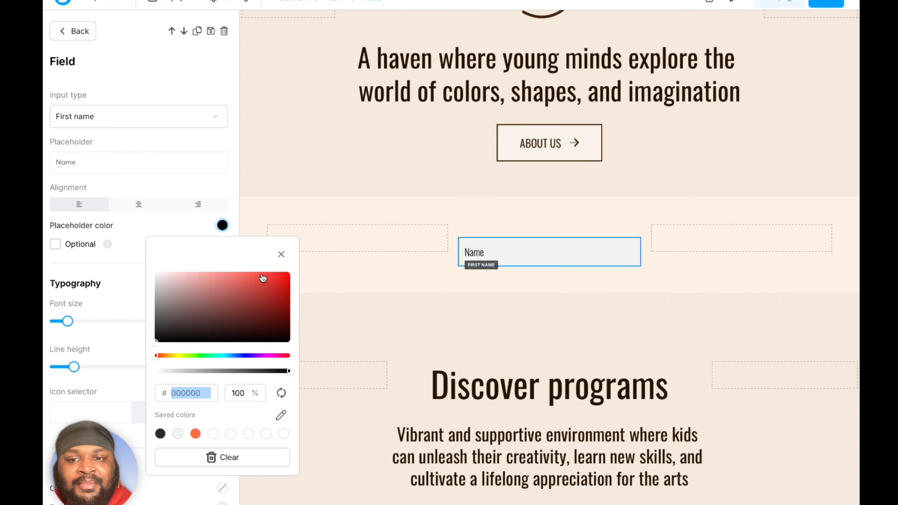
pyautogui.click(282, 254)
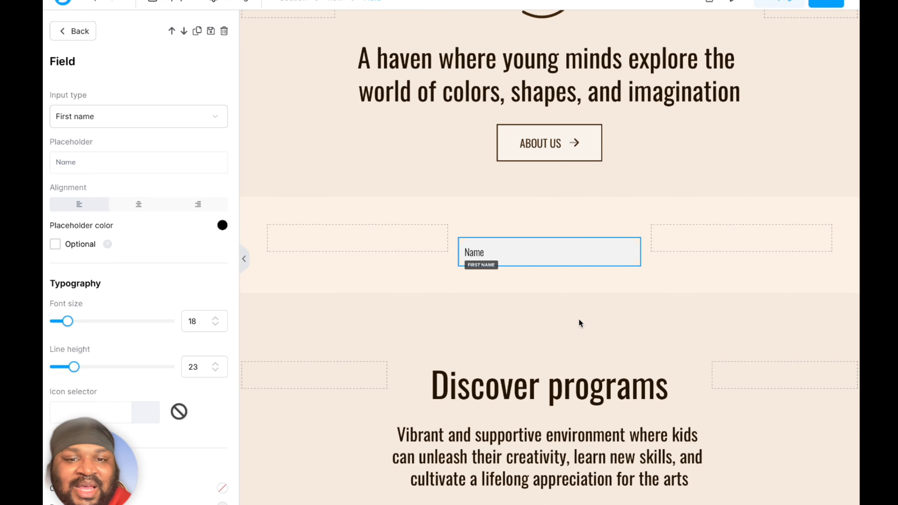
# Step: Duplicate the Name field and set the lower copy's input type to Email
pyautogui.click(547, 252)
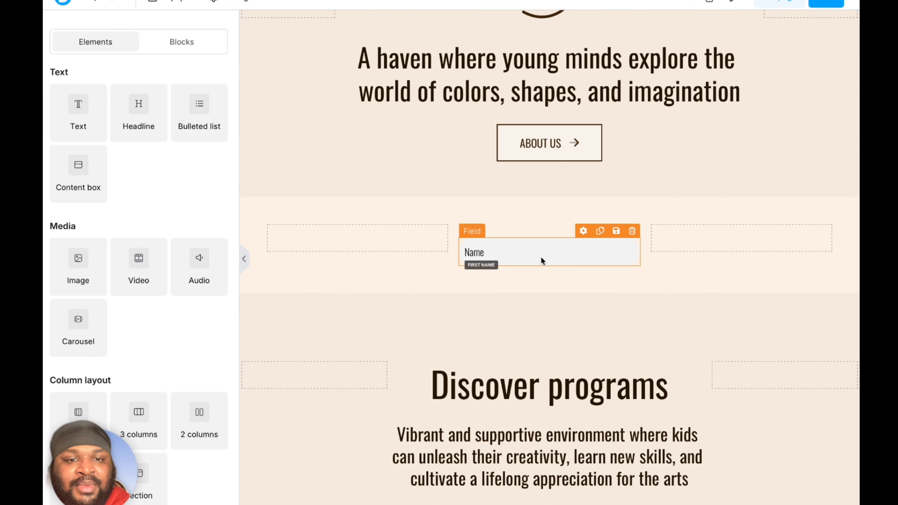
pyautogui.click(600, 231)
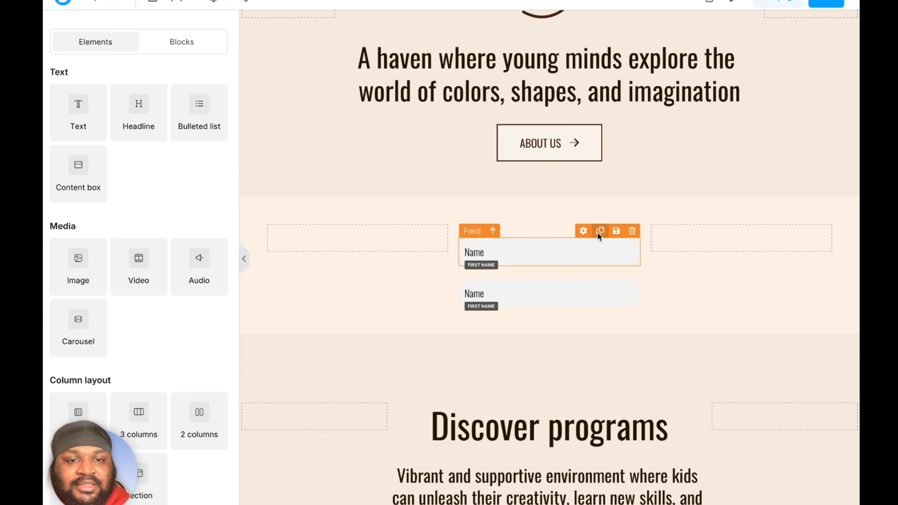
pyautogui.click(549, 302)
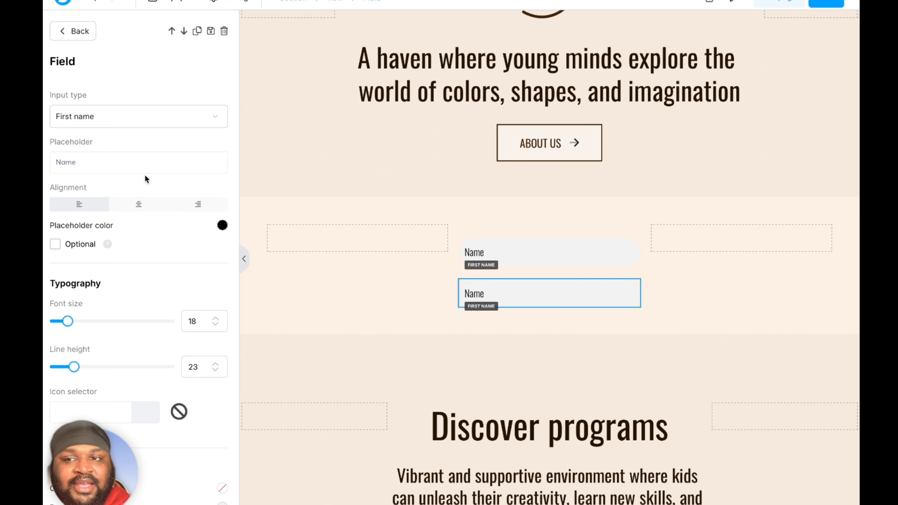
pyautogui.click(124, 119)
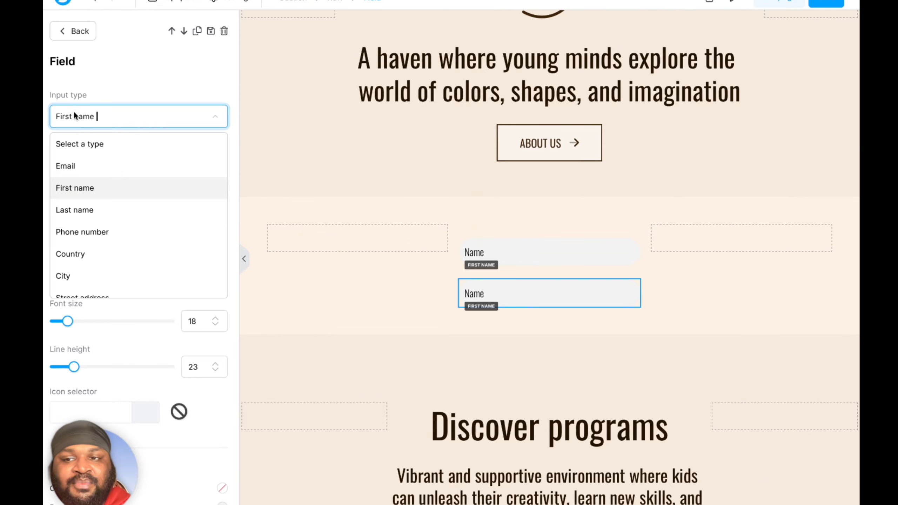
pyautogui.click(82, 173)
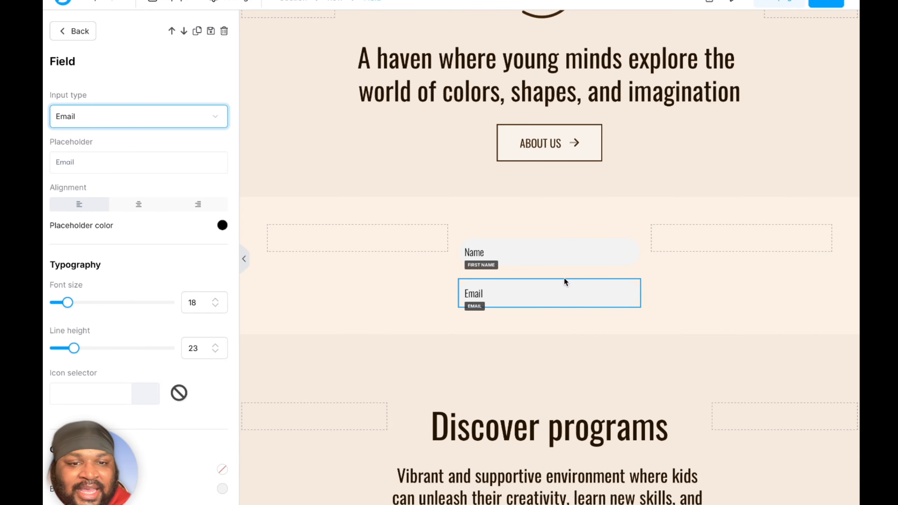
# Step: Set the Email field's top margin to 10 and close its settings
pyautogui.scroll(-10, 194, 277)
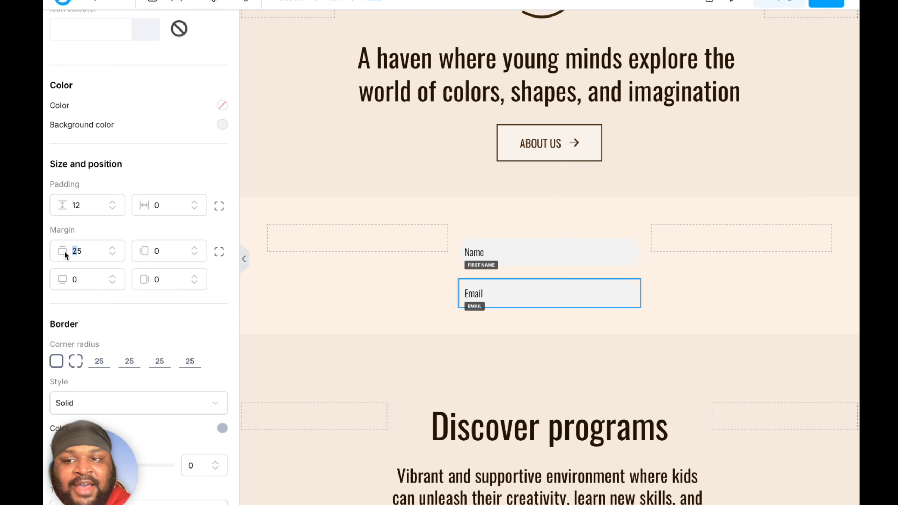
pyautogui.write('1')
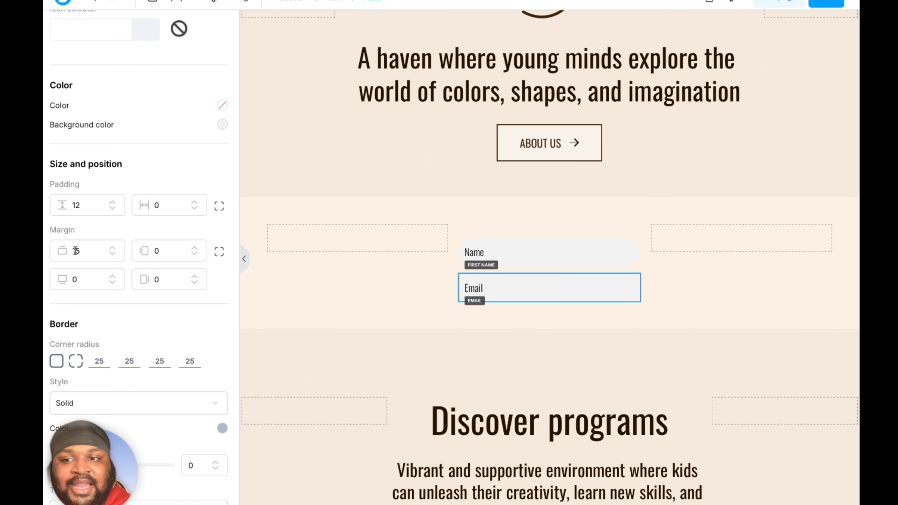
pyautogui.moveTo(76, 251); pyautogui.dragTo(83, 251)
pyautogui.write('0')
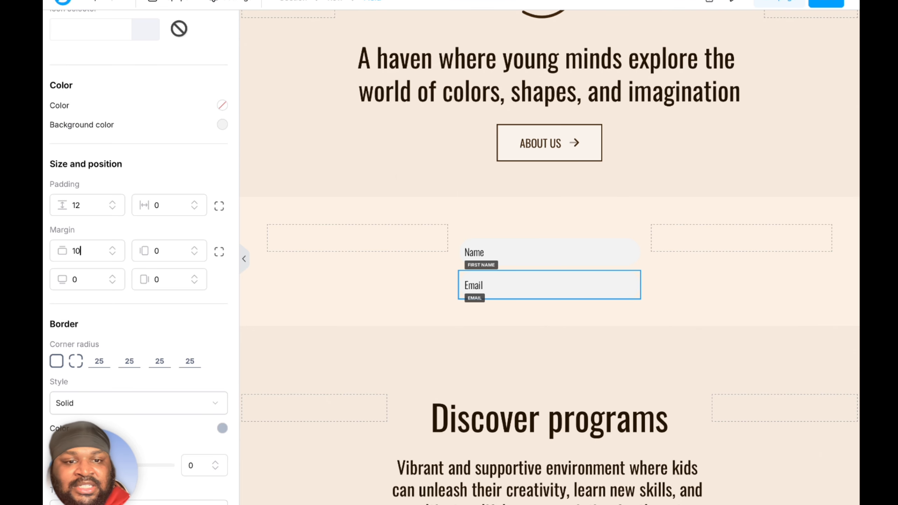
pyautogui.click(525, 323)
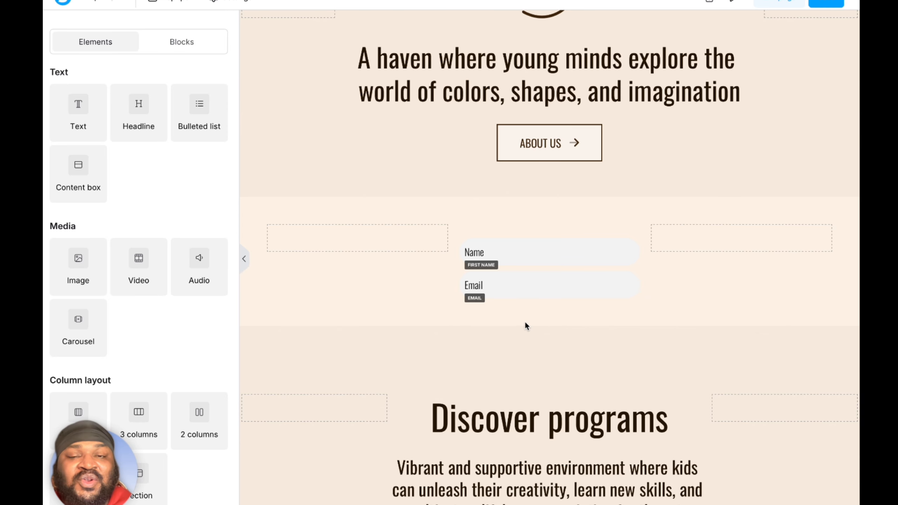
# Step: Add a form button below the Email field in the middle column
pyautogui.scroll(-6, 200, 330)
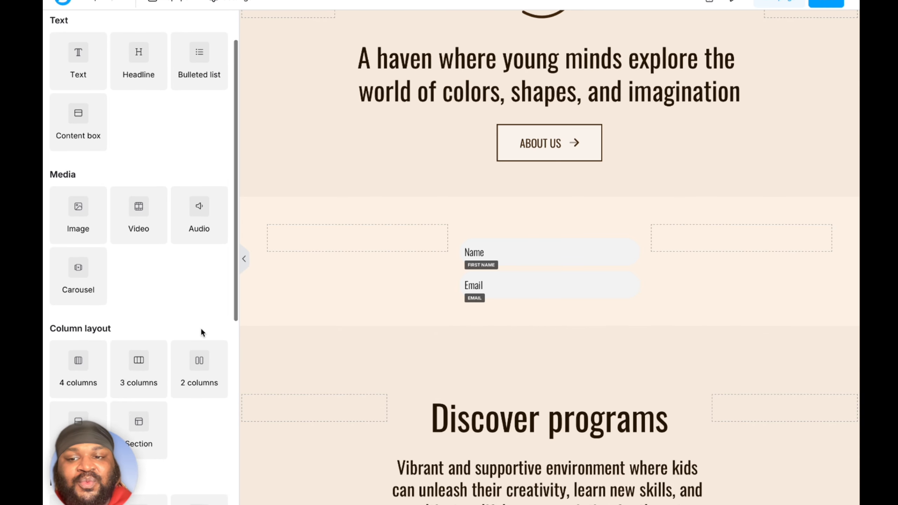
pyautogui.scroll(-3, 201, 330)
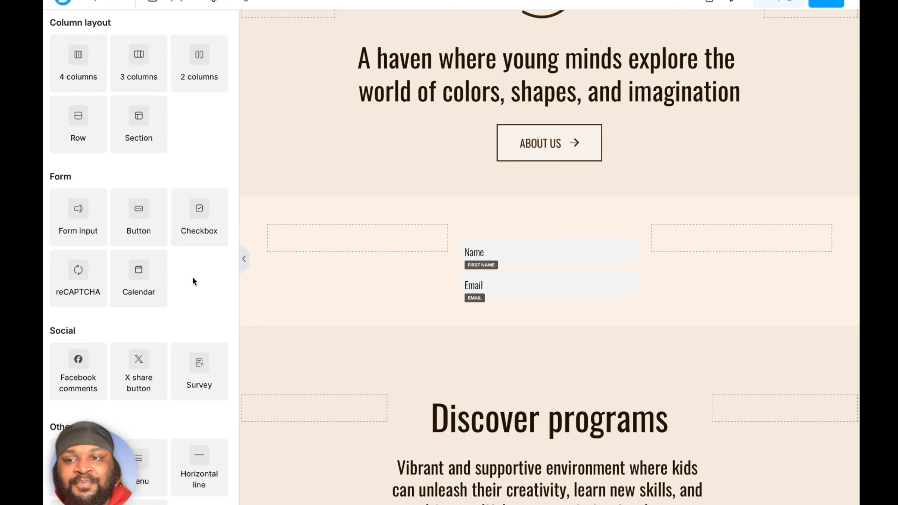
pyautogui.moveTo(138, 217); pyautogui.dragTo(543, 299)
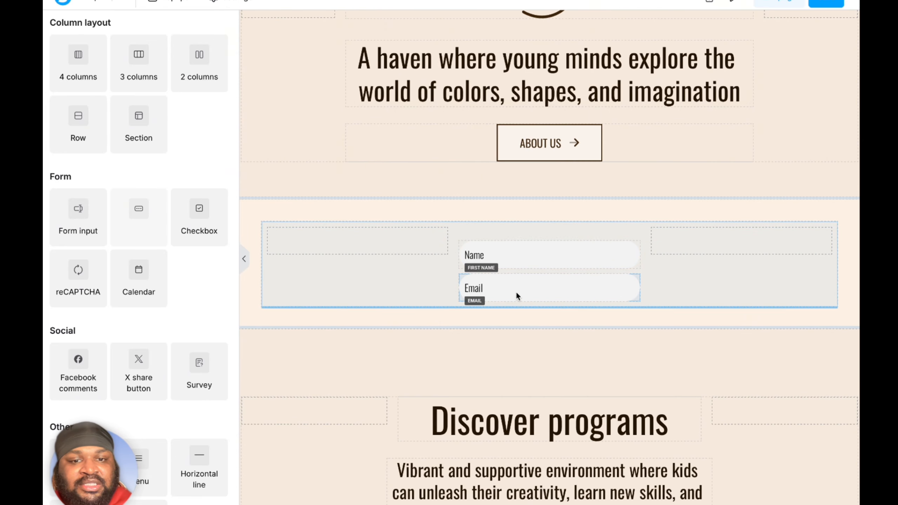
pyautogui.moveTo(514, 289); pyautogui.dragTo(514, 290)
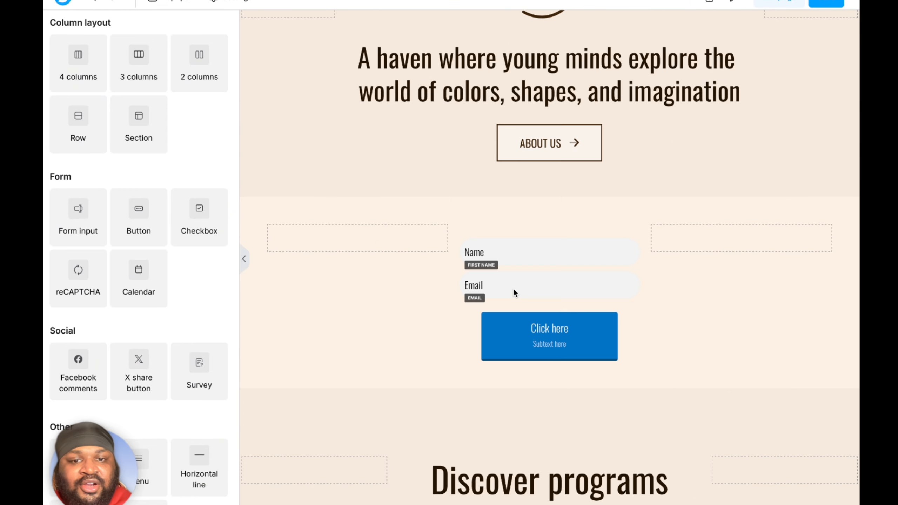
# Step: Remove the subtext from the new button below the Email field
pyautogui.click(506, 338)
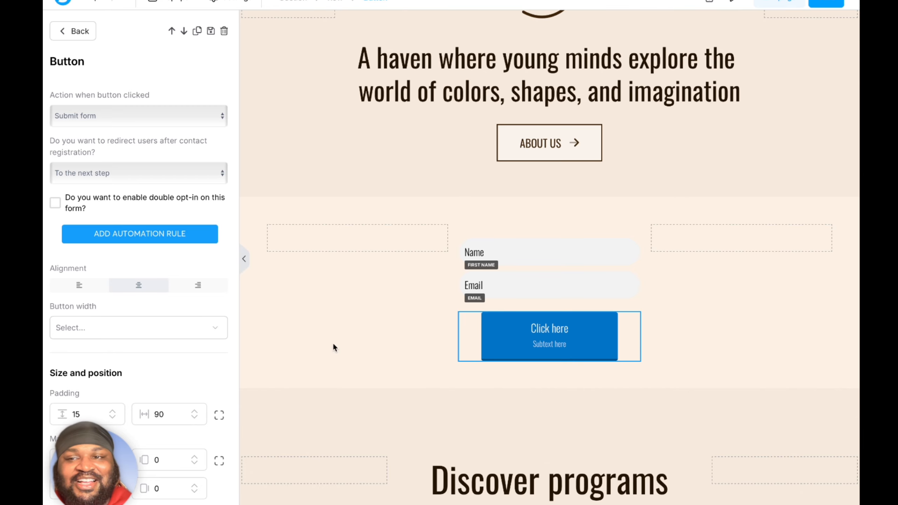
pyautogui.scroll(-8, 187, 295)
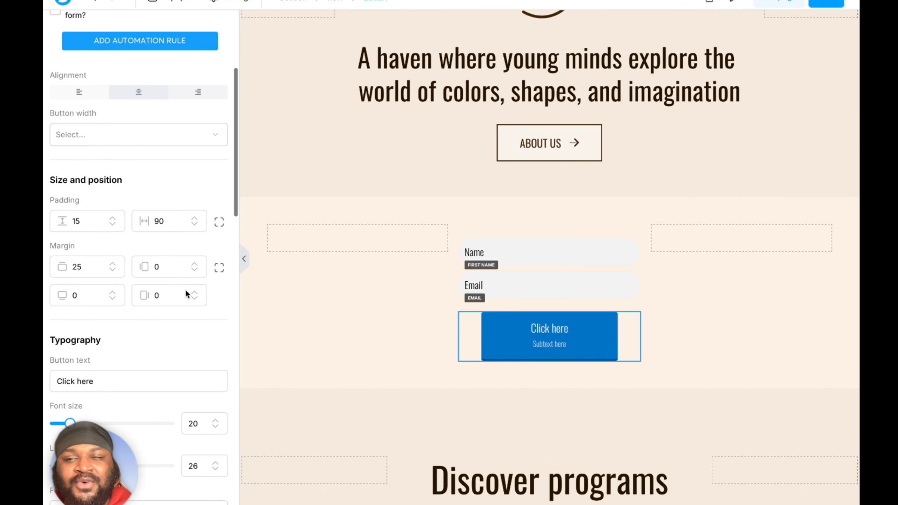
pyautogui.scroll(-5, 186, 292)
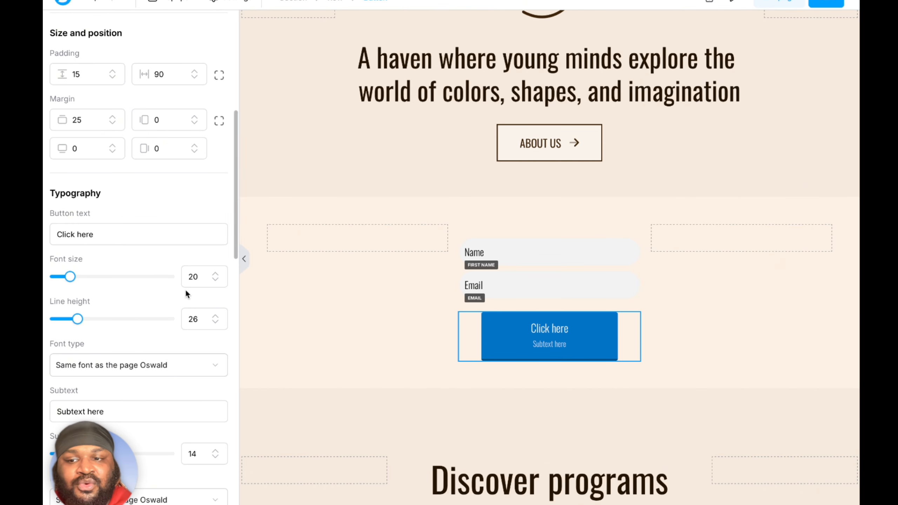
pyautogui.click(129, 312)
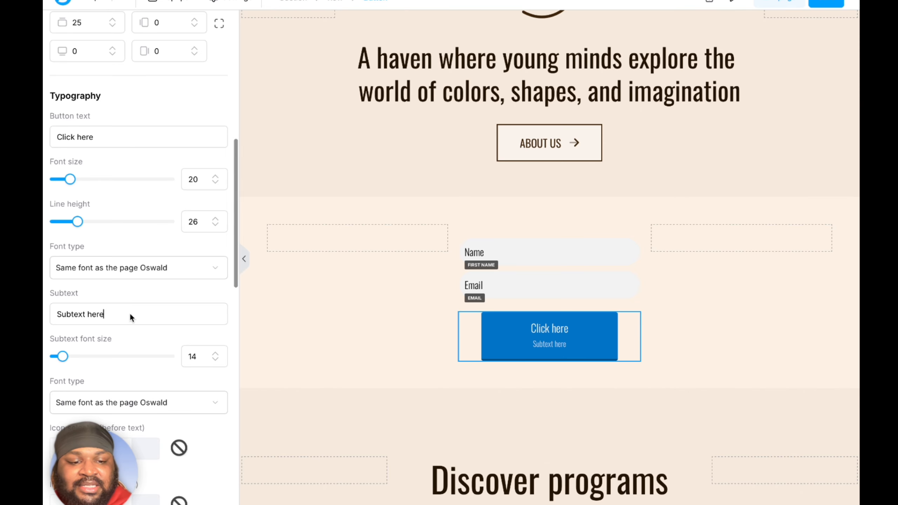
pyautogui.hotkey('ctrl', 'a')
pyautogui.press('BackSpace')
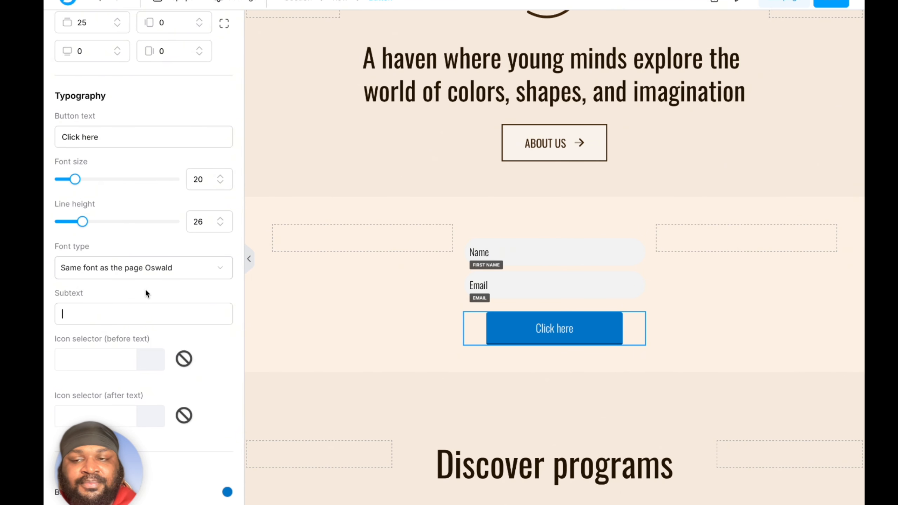
# Step: Change the form button's text to GET YOURS and reduce its font size to 15
pyautogui.scroll(1, 144, 289)
pyautogui.tripleClick(105, 167)
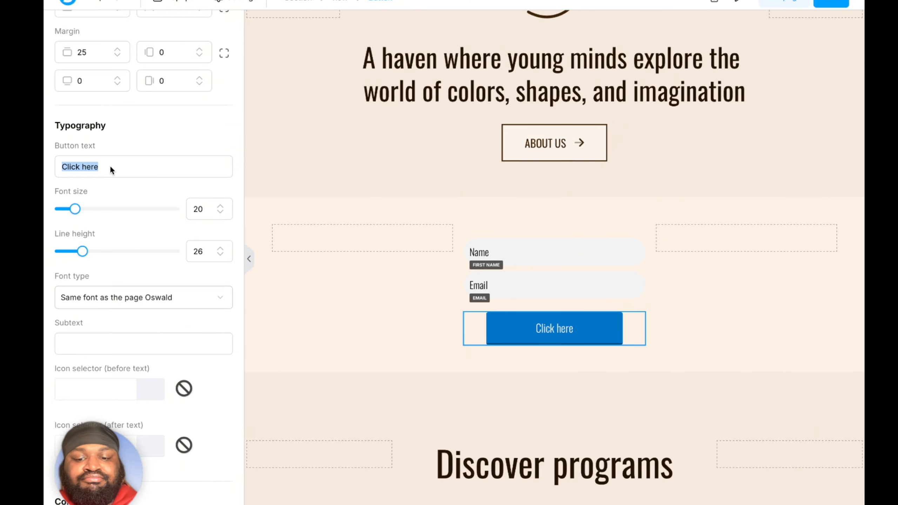
pyautogui.write('GET YOURS')
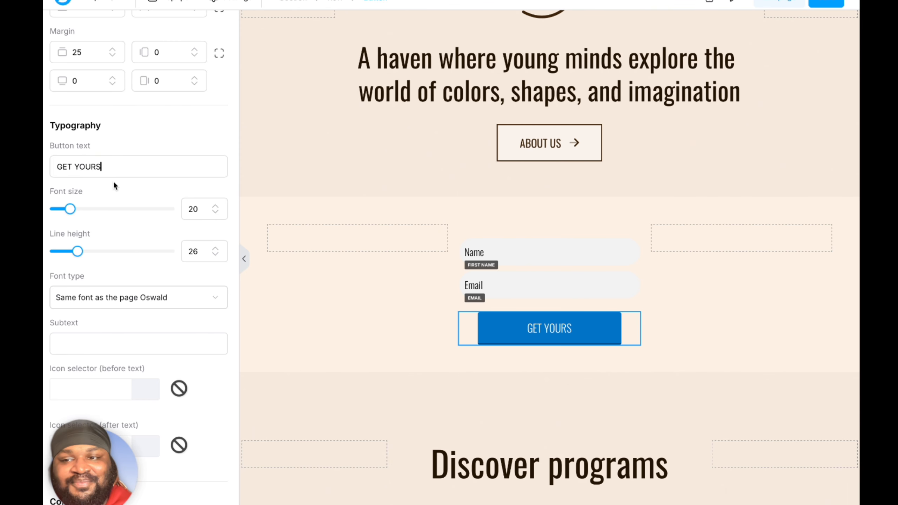
pyautogui.moveTo(73, 217); pyautogui.dragTo(65, 218)
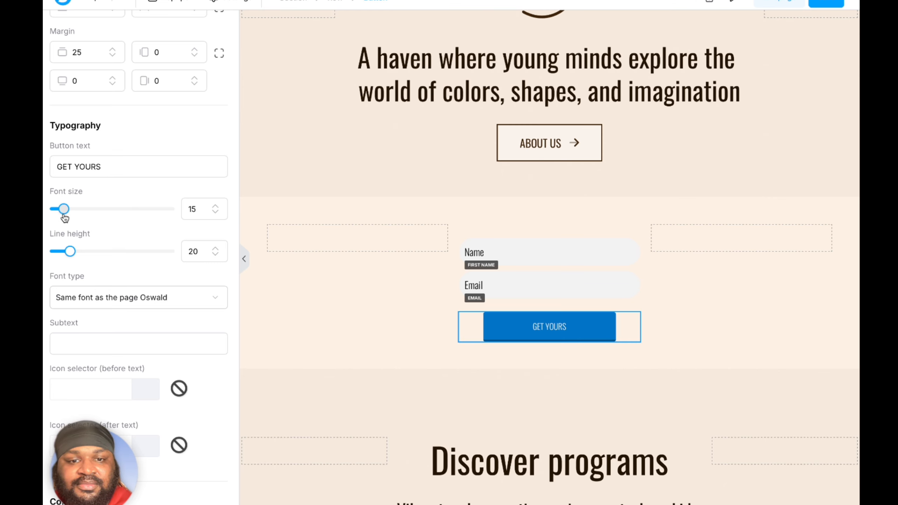
pyautogui.scroll(-5, 120, 335)
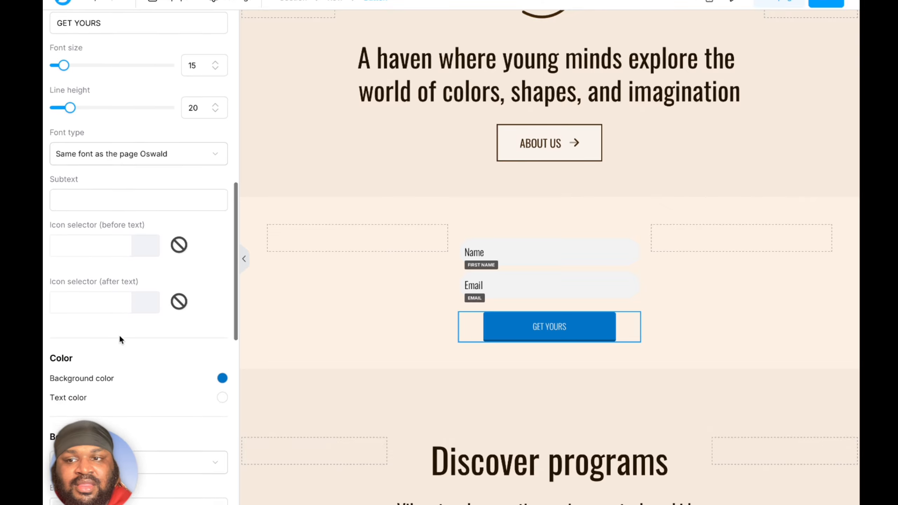
pyautogui.click(88, 151)
pyautogui.click(91, 151)
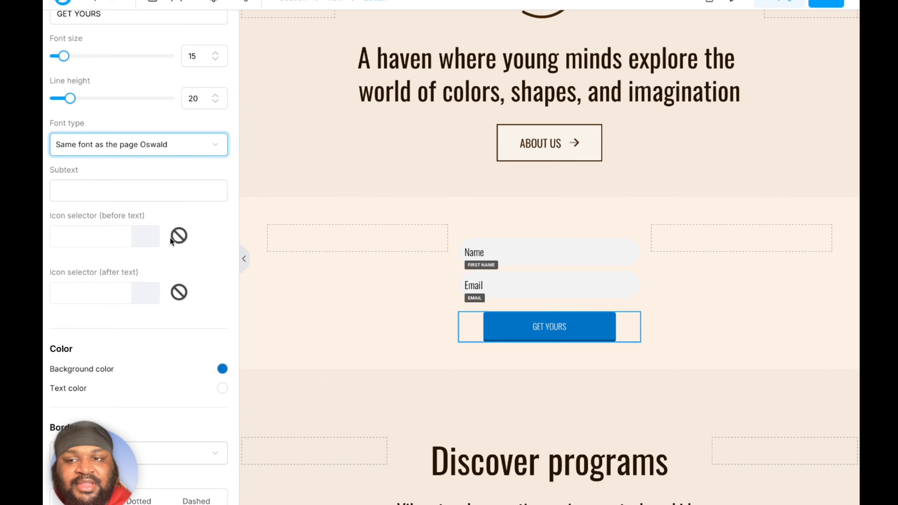
pyautogui.scroll(-1, 214, 310)
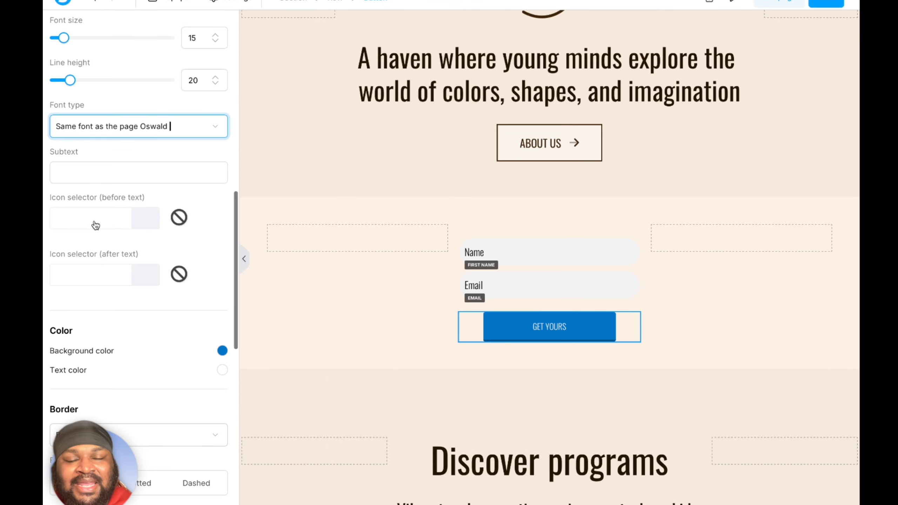
# Step: Set the GET YOURS button's background color to solid dark red 730606
pyautogui.scroll(-8, 190, 332)
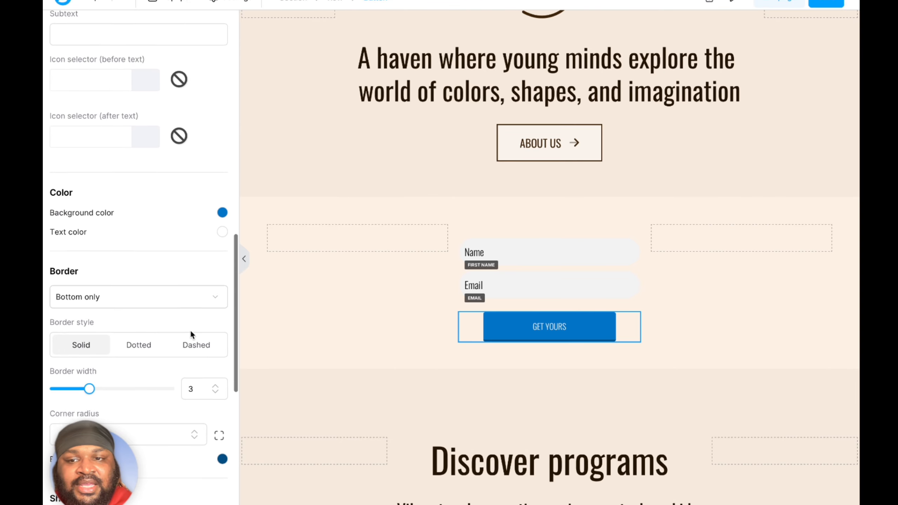
pyautogui.click(222, 199)
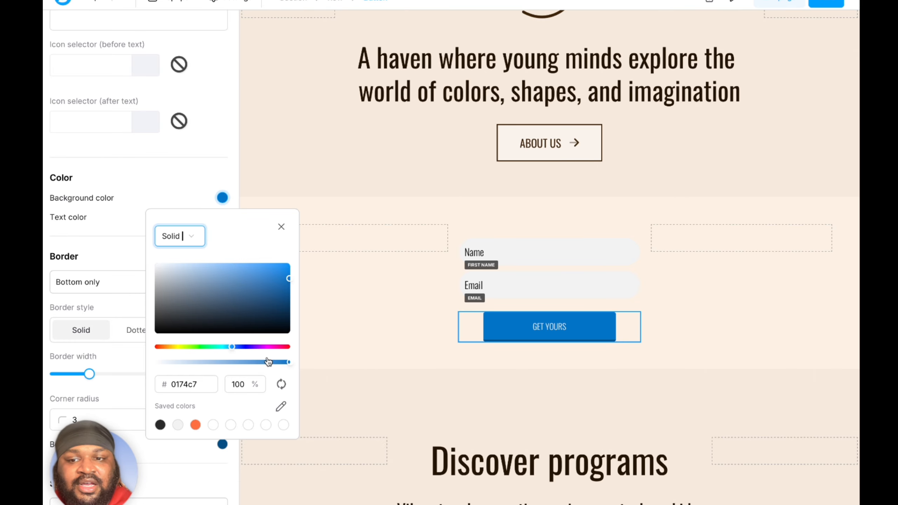
pyautogui.click(159, 348)
pyautogui.moveTo(160, 350); pyautogui.dragTo(146, 347)
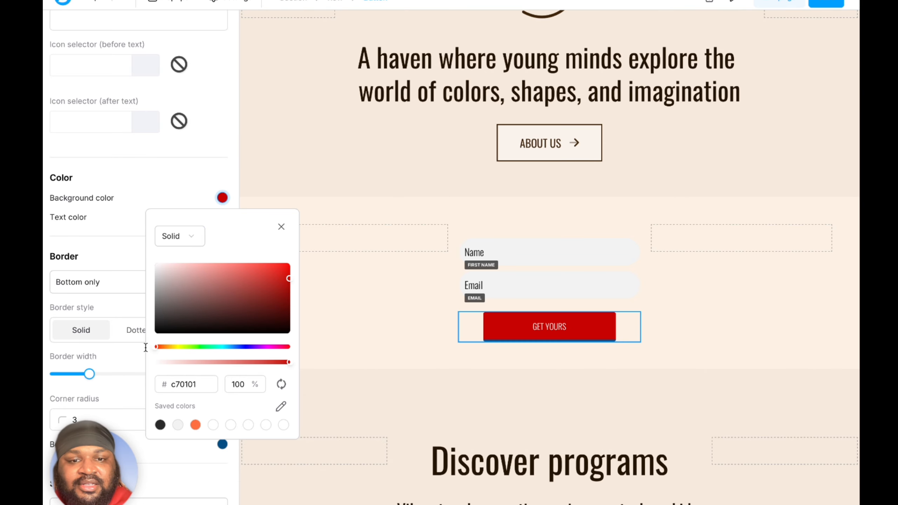
pyautogui.click(283, 303)
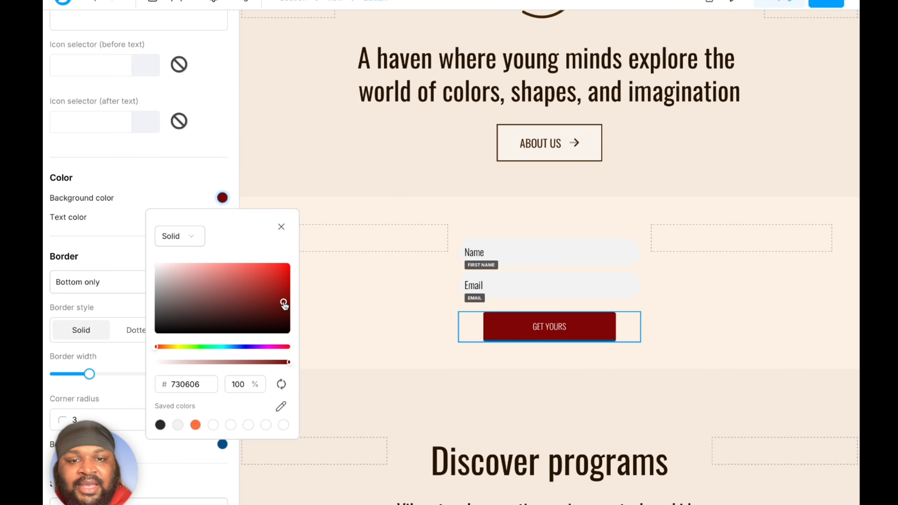
pyautogui.click(282, 301)
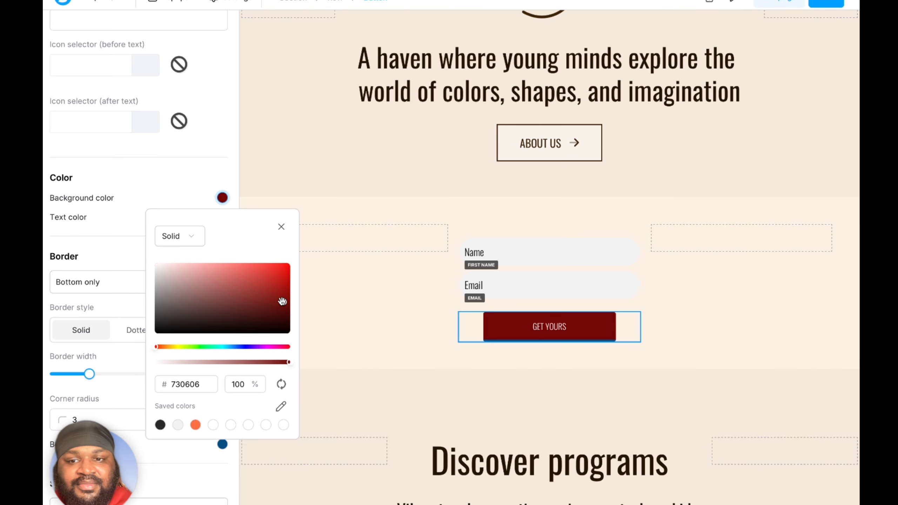
pyautogui.click(283, 227)
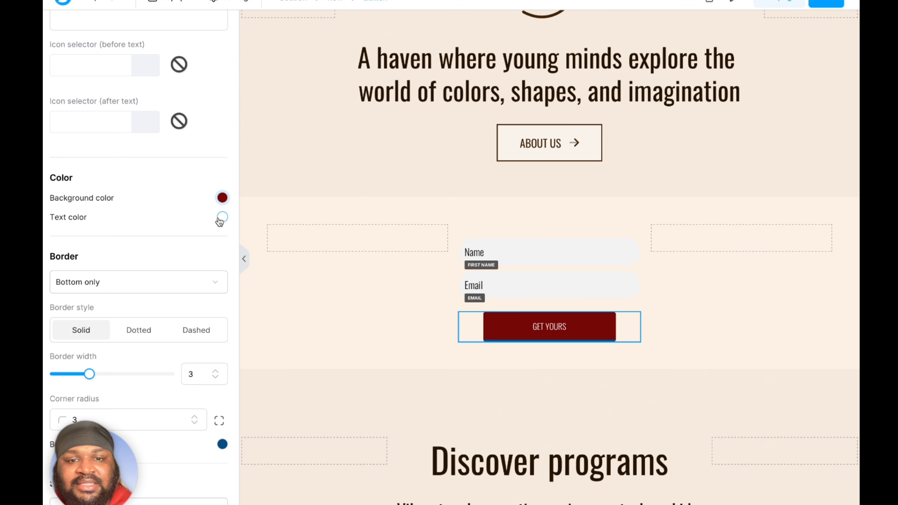
# Step: Split the GET YOURS button's corner radius into separate values for each corner
pyautogui.scroll(-3, 191, 239)
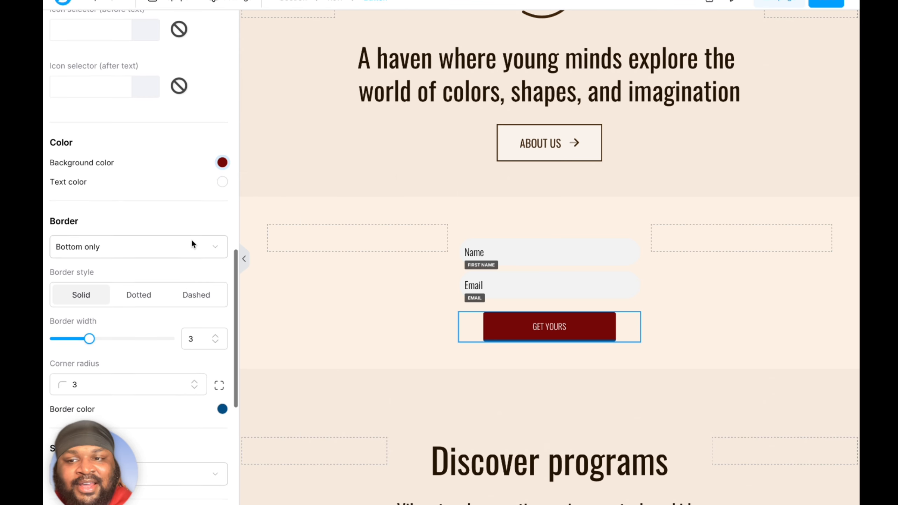
pyautogui.scroll(-4, 191, 239)
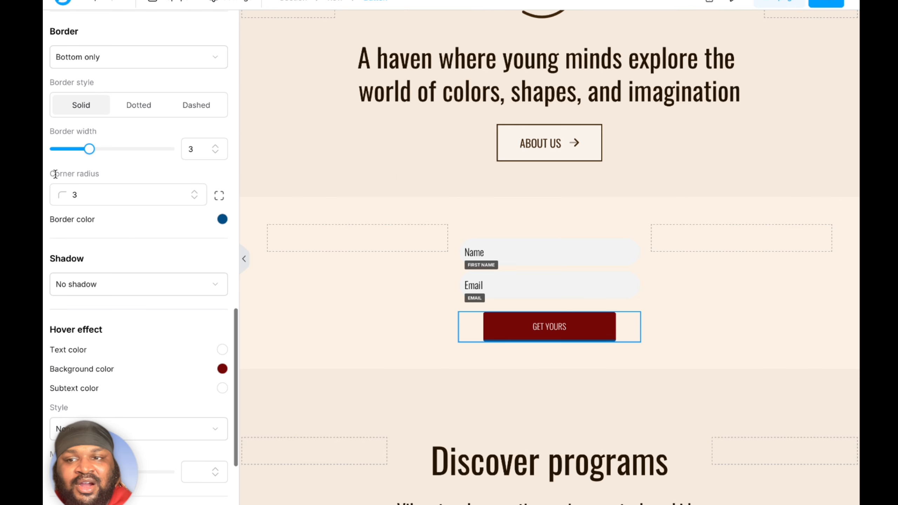
pyautogui.moveTo(49, 173); pyautogui.dragTo(103, 176)
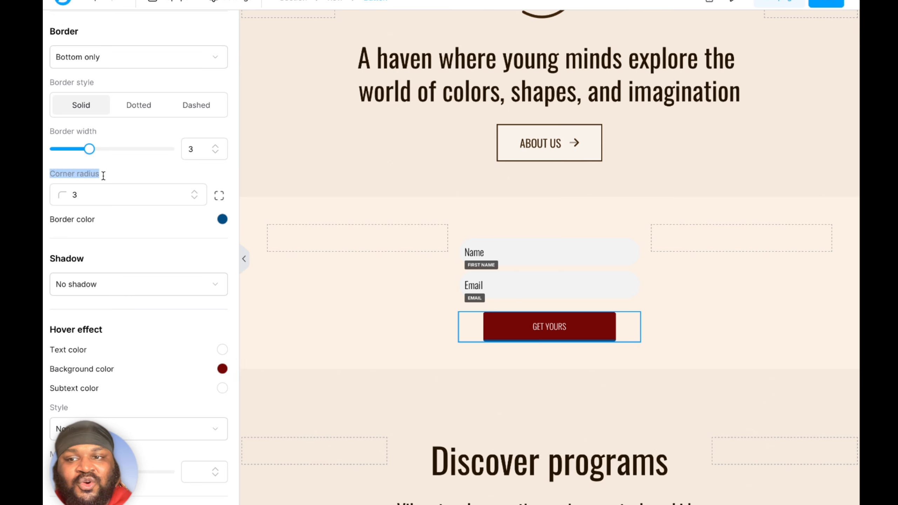
pyautogui.click(219, 195)
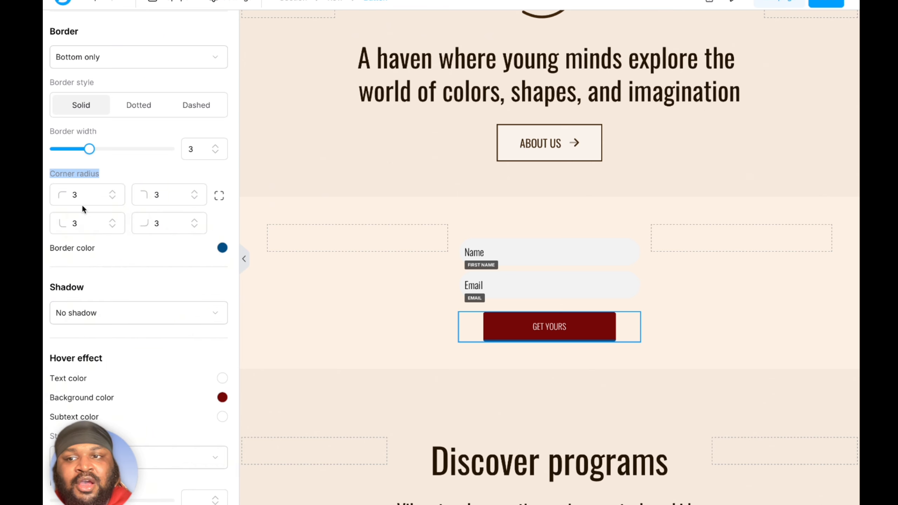
# Step: Set all four corner radii of the GET YOURS button to 15
pyautogui.click(74, 194)
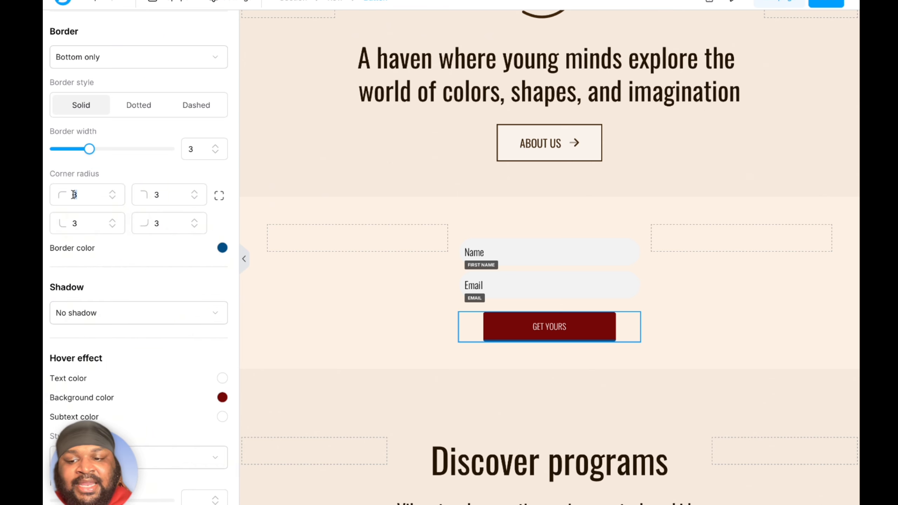
pyautogui.write('15')
pyautogui.press('Tab')
pyautogui.write('15')
pyautogui.press('Tab')
pyautogui.write('15')
pyautogui.press('Tab')
pyautogui.write('15')
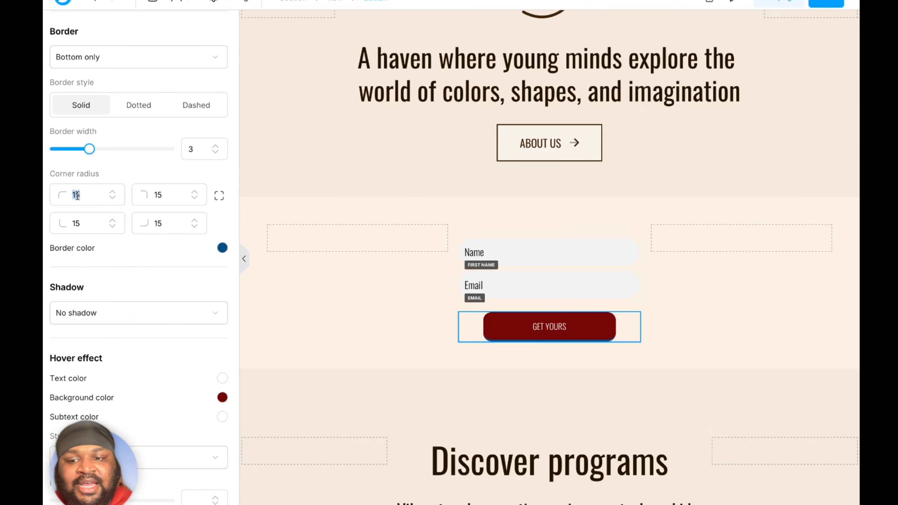
# Step: Set all four corner radii of the GET YOURS button to 25
pyautogui.write('25')
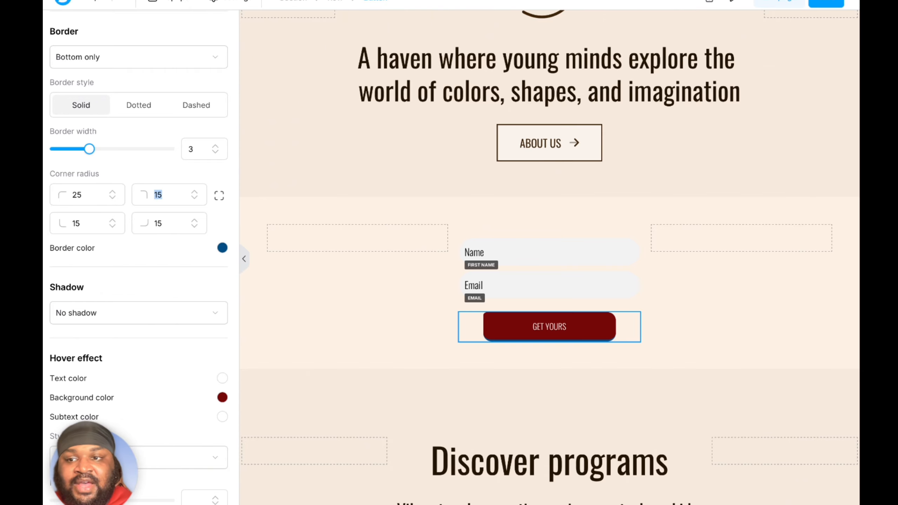
pyautogui.press('Tab')
pyautogui.write('25')
pyautogui.press('Tab')
pyautogui.write('25')
pyautogui.press('Tab')
pyautogui.write('25')
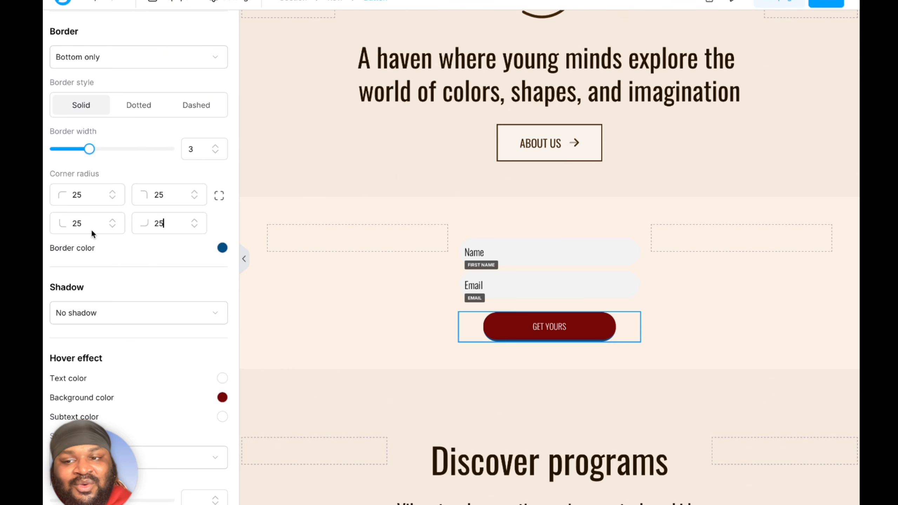
# Step: Set the GET YOURS button's top margin to 15
pyautogui.scroll(-2, 91, 229)
pyautogui.scroll(-4, 92, 231)
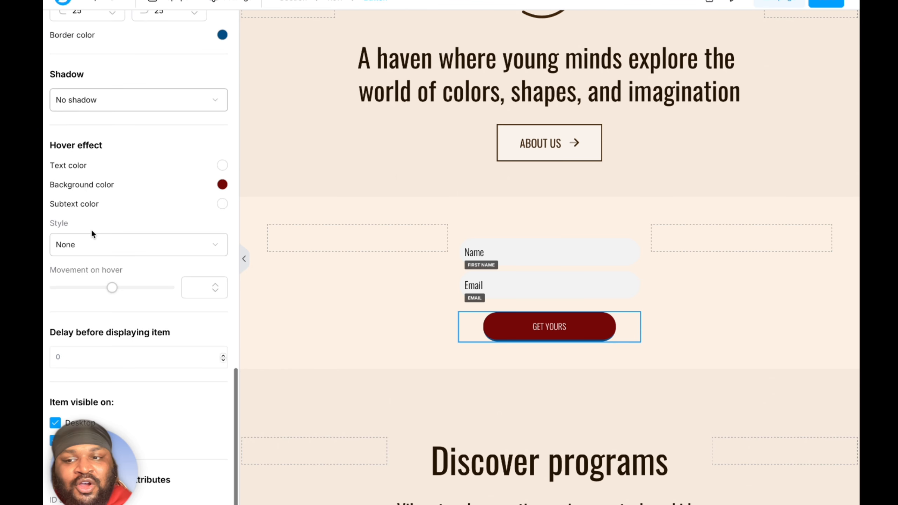
pyautogui.scroll(4, 91, 228)
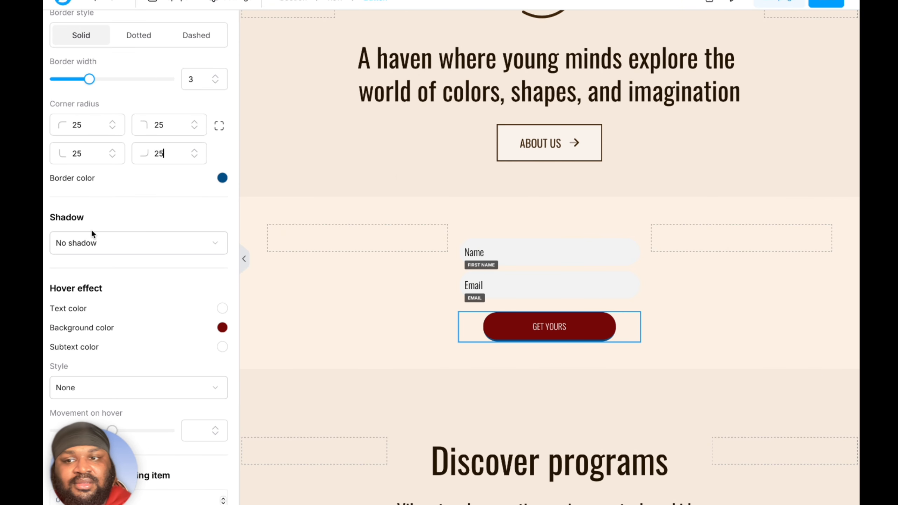
pyautogui.scroll(8, 91, 231)
pyautogui.scroll(15, 91, 229)
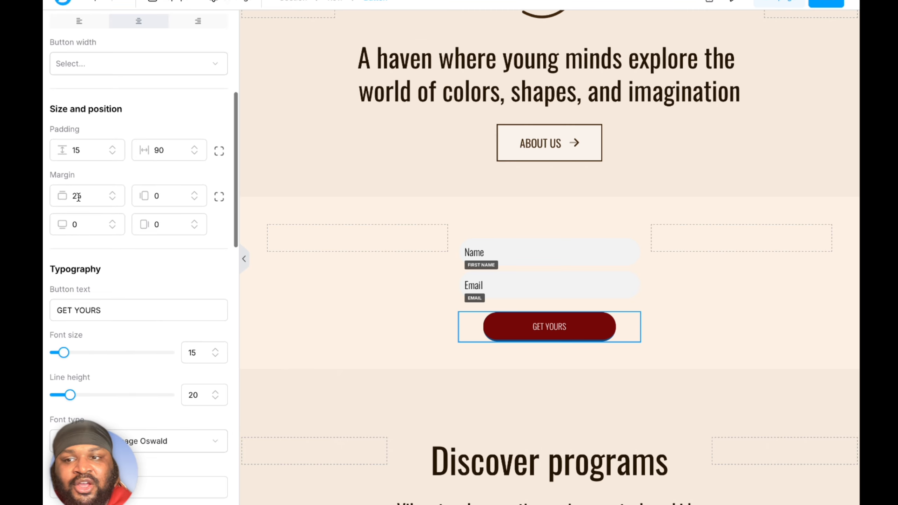
pyautogui.doubleClick(77, 197)
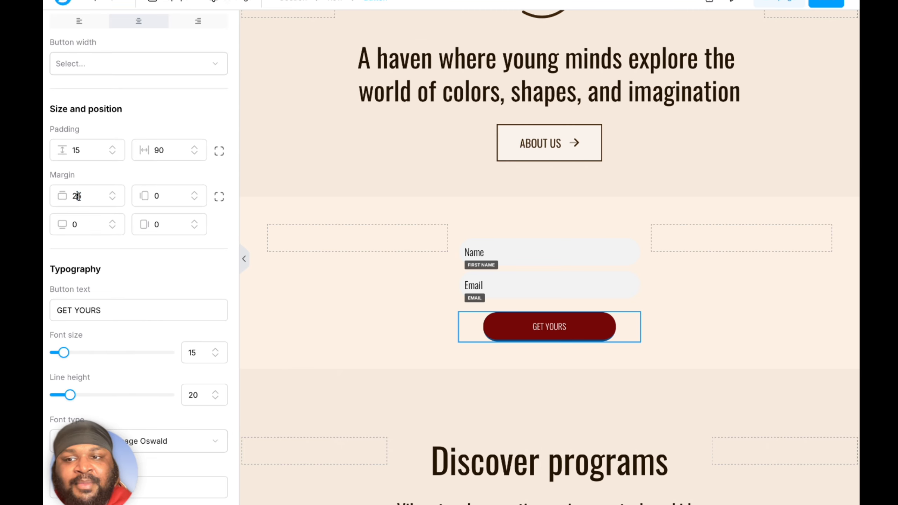
pyautogui.write('10')
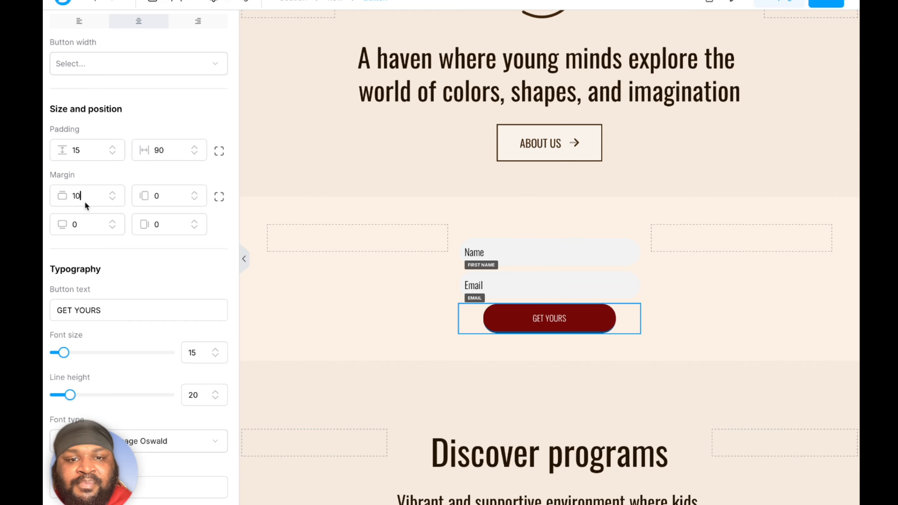
pyautogui.press('BackSpace')
pyautogui.write('5')
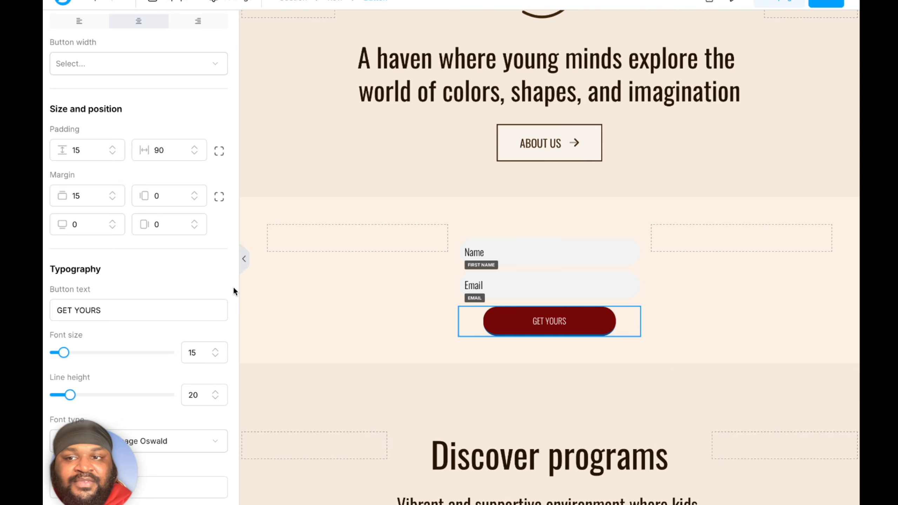
pyautogui.scroll(10, 227, 289)
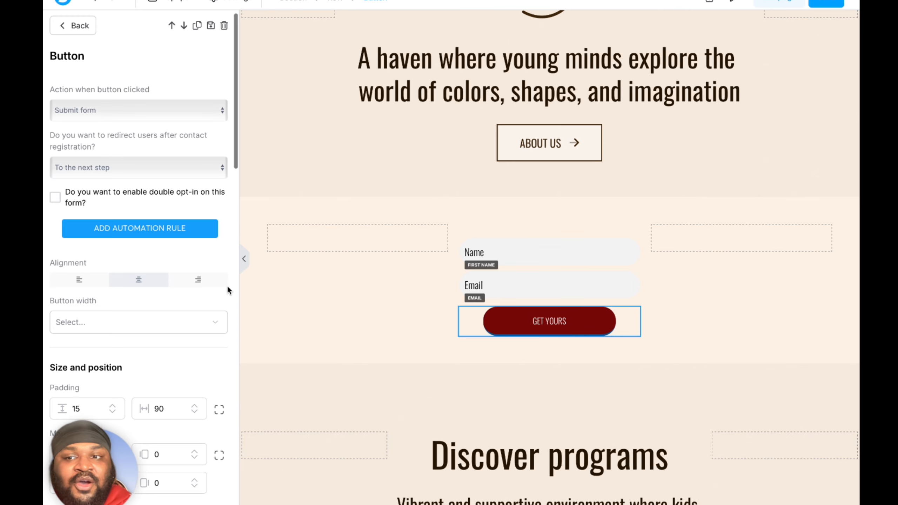
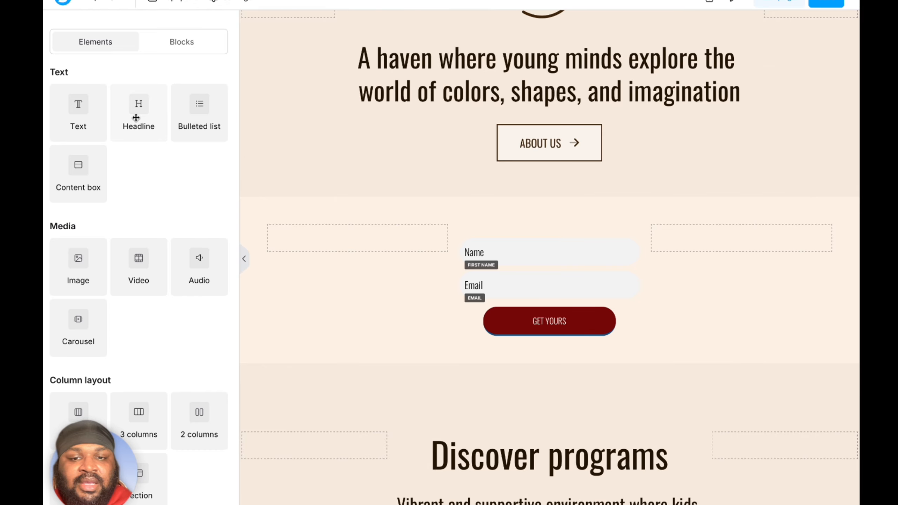
# Step: Add a headline above the opt-in form and change its text to LEARN ABOUT OUR PROGRAMS
pyautogui.moveTo(135, 118); pyautogui.dragTo(505, 216)
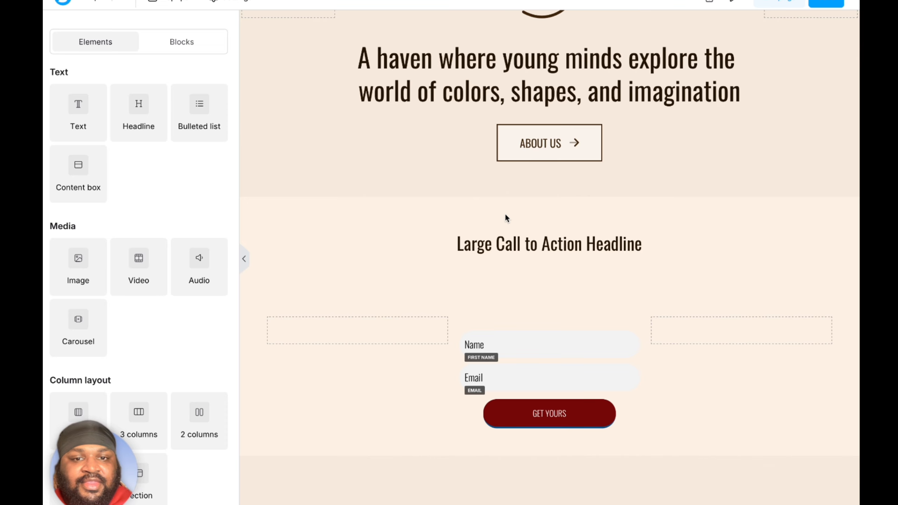
pyautogui.tripleClick(512, 245)
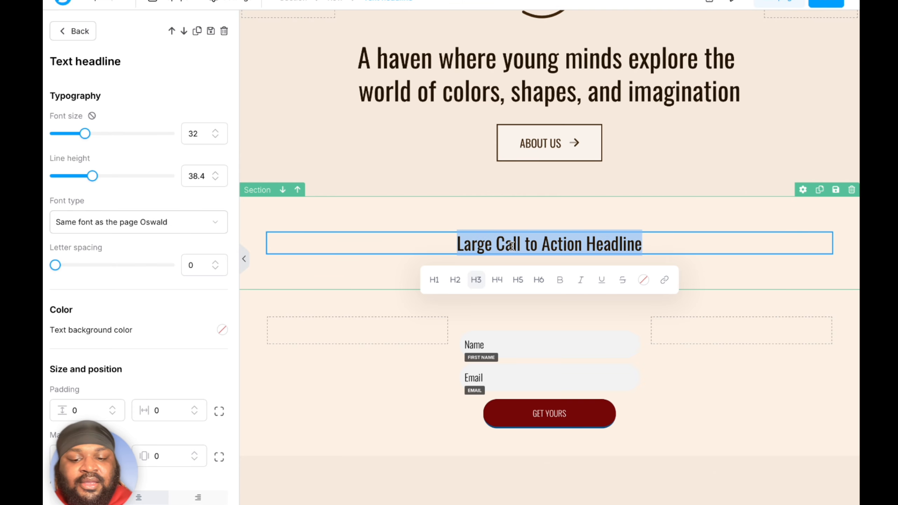
pyautogui.write('lear')
pyautogui.hotkey('ctrl', 'a')
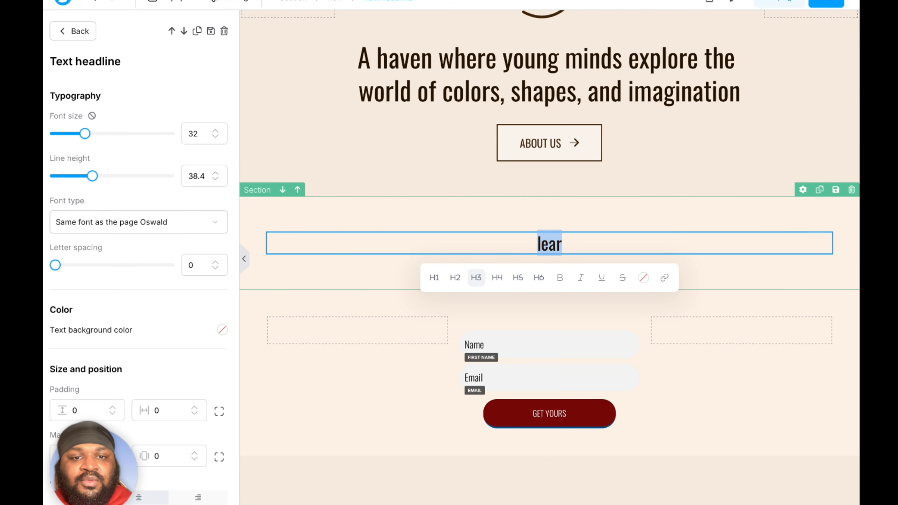
pyautogui.write('LEARN bout')
pyautogui.press('BackSpace')
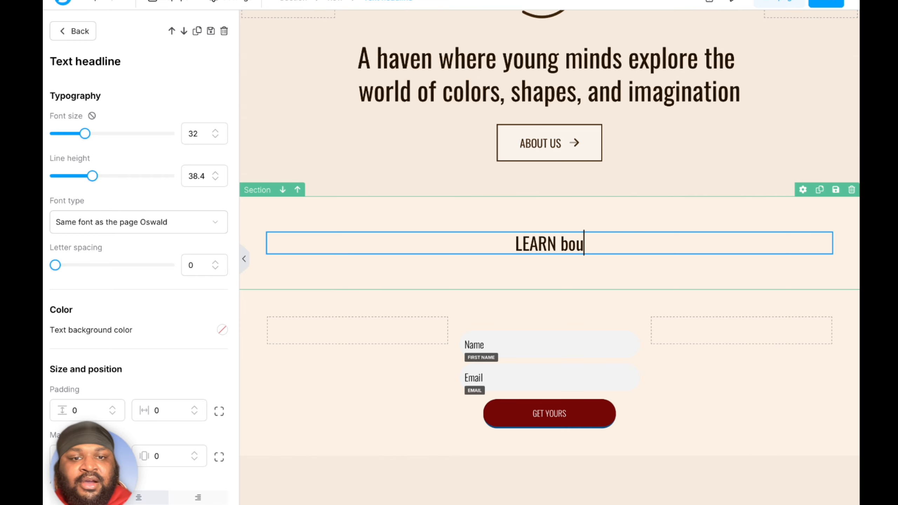
pyautogui.press('BackSpace')
pyautogui.press('BackSpace')
pyautogui.press('BackSpace')
pyautogui.write('ABOUT OU')
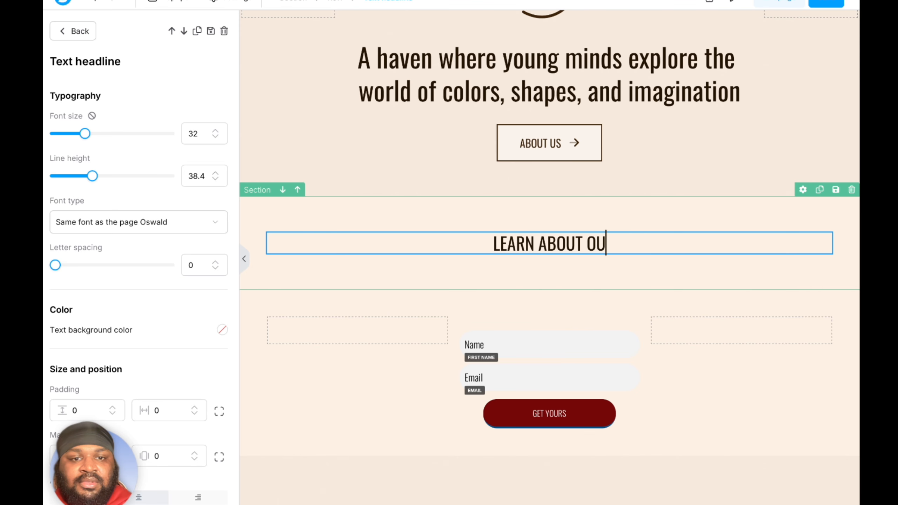
pyautogui.write('R PROGRAMS')
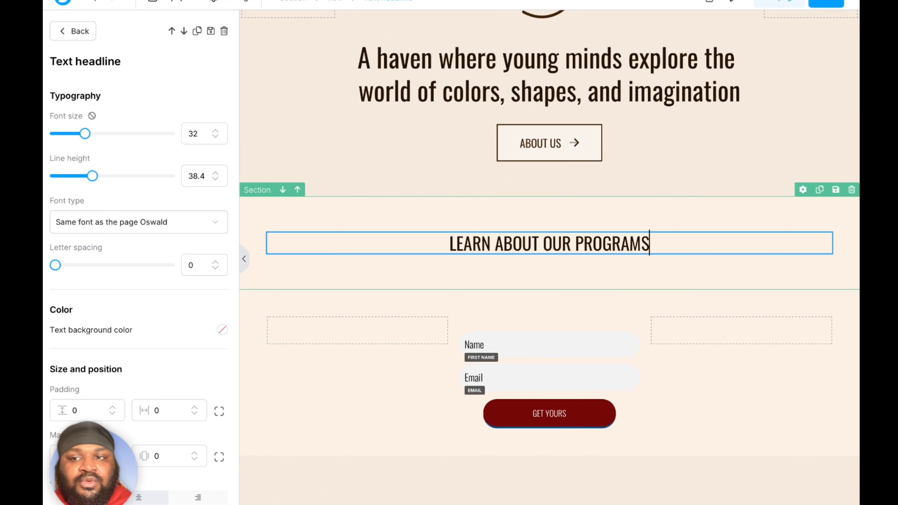
pyautogui.click(488, 278)
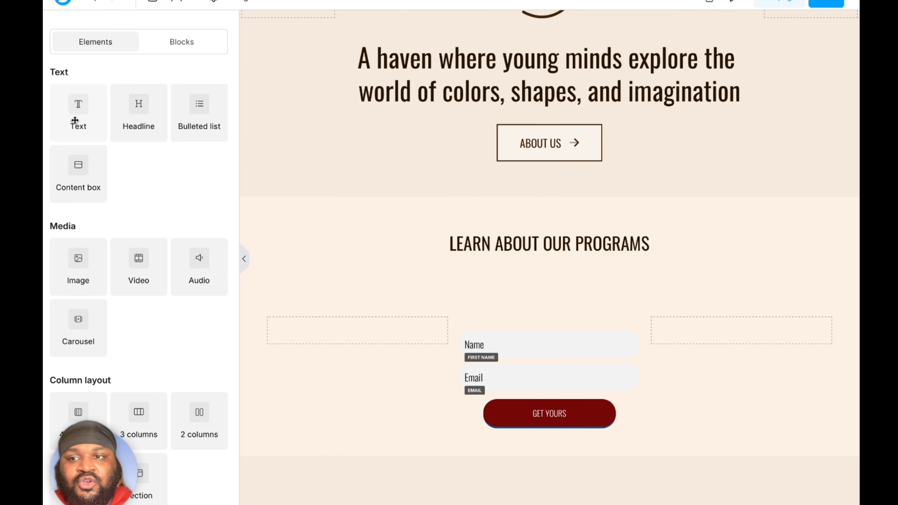
# Step: Add a text element below the LEARN ABOUT OUR PROGRAMS headline and change it to "Sign up to receive a free digital pamphlet describing our dynamic programs!"
pyautogui.moveTo(74, 118); pyautogui.dragTo(532, 254)
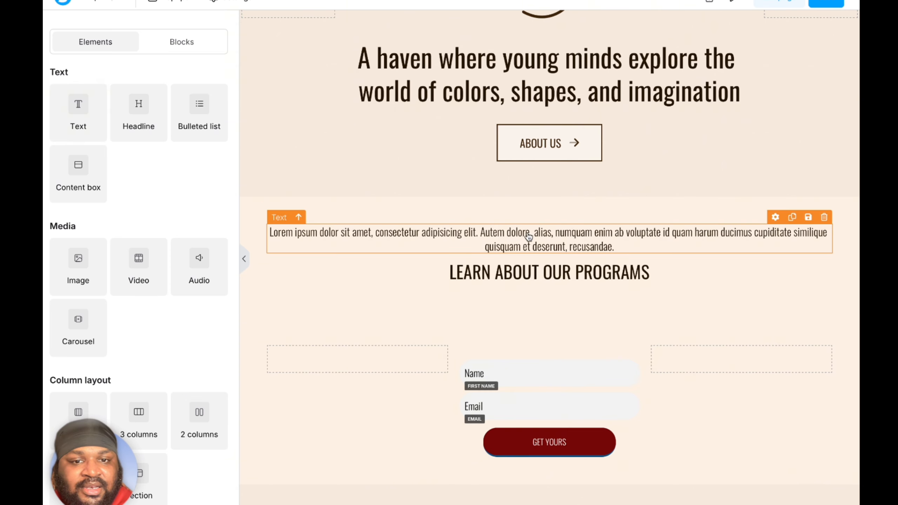
pyautogui.moveTo(456, 236); pyautogui.dragTo(469, 297)
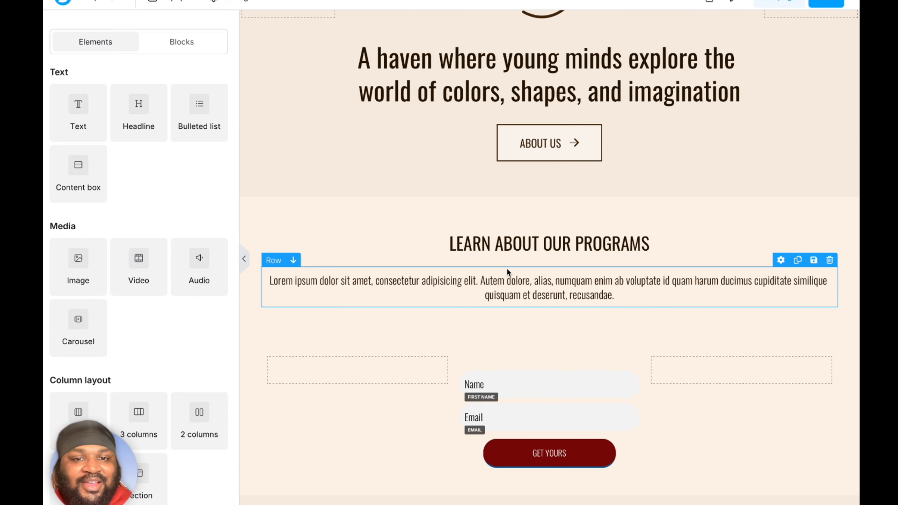
pyautogui.tripleClick(519, 281)
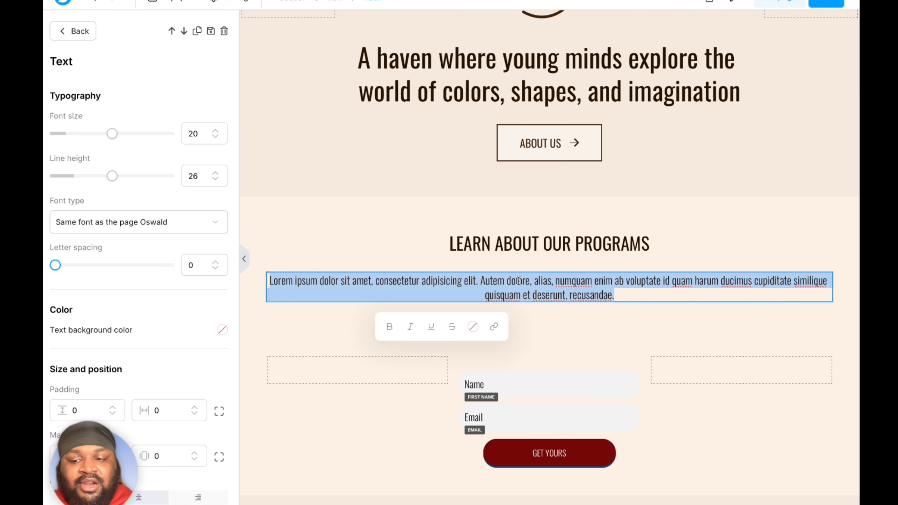
pyautogui.write('Sign')
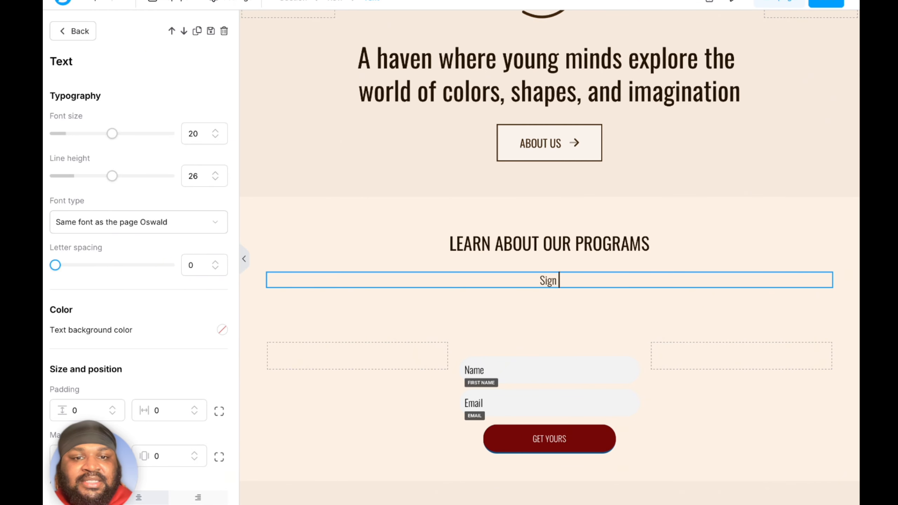
pyautogui.write(' up to receive a')
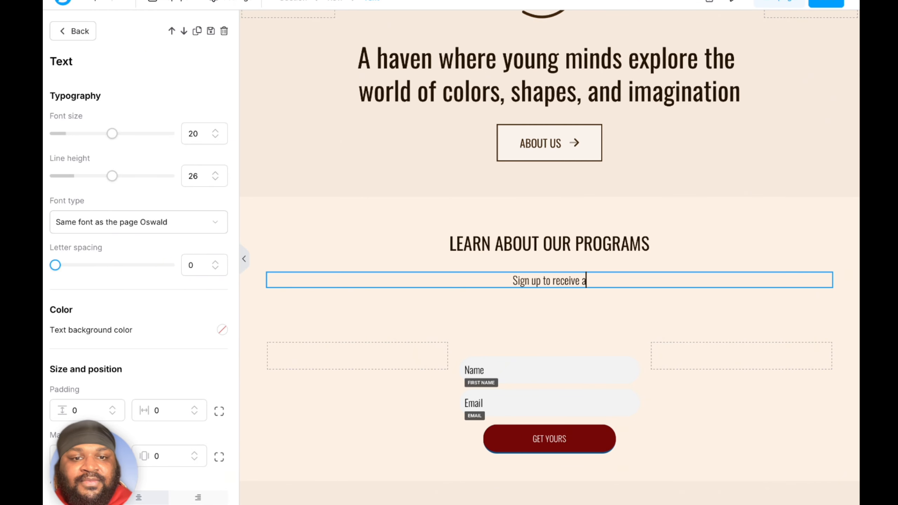
pyautogui.write(' free digita')
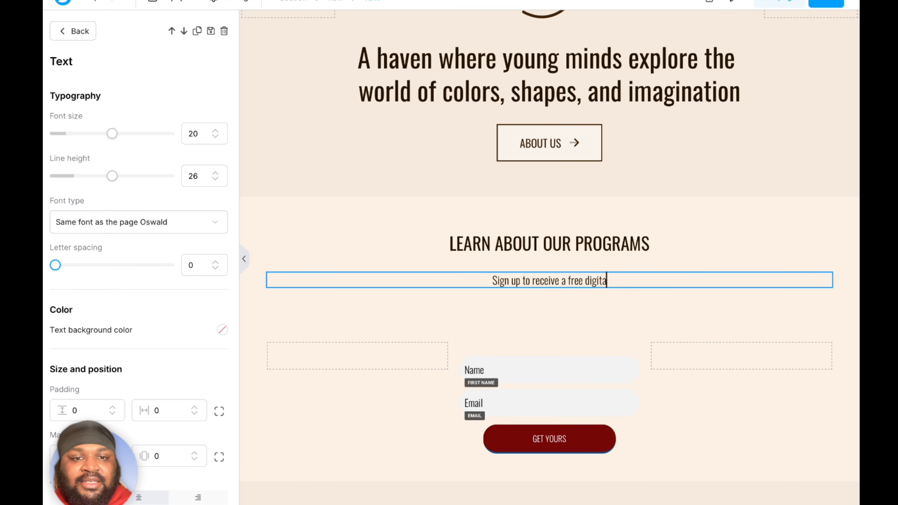
pyautogui.write('l work')
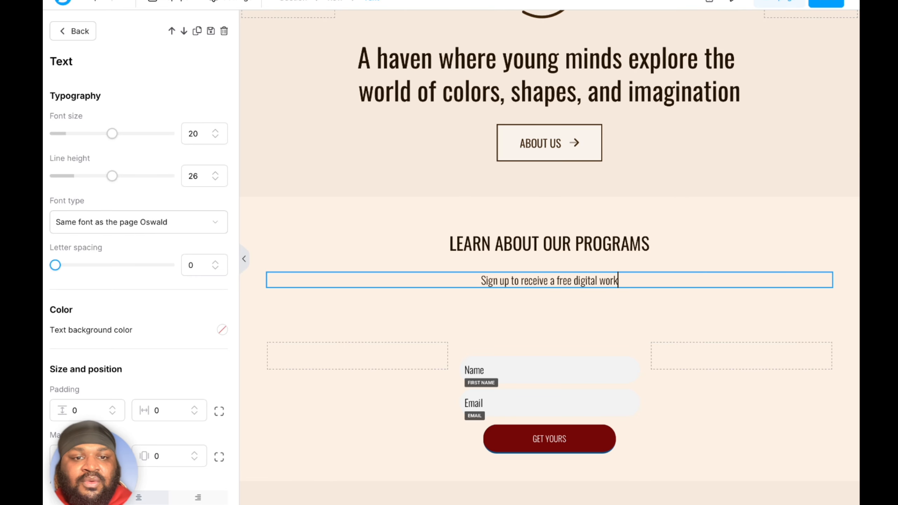
pyautogui.press('BackSpace')
pyautogui.press('BackSpace')
pyautogui.press('BackSpace')
pyautogui.press('BackSpace')
pyautogui.press('BackSpace')
pyautogui.write('pa')
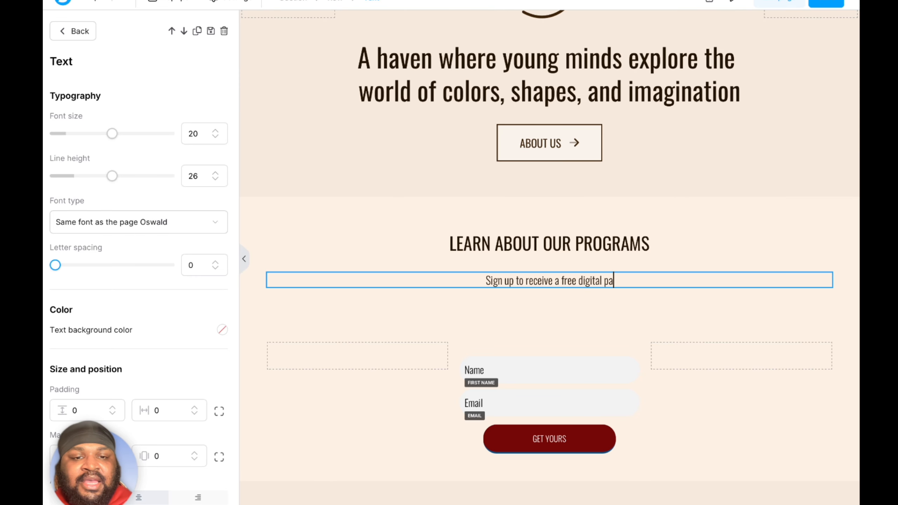
pyautogui.write('mphlet')
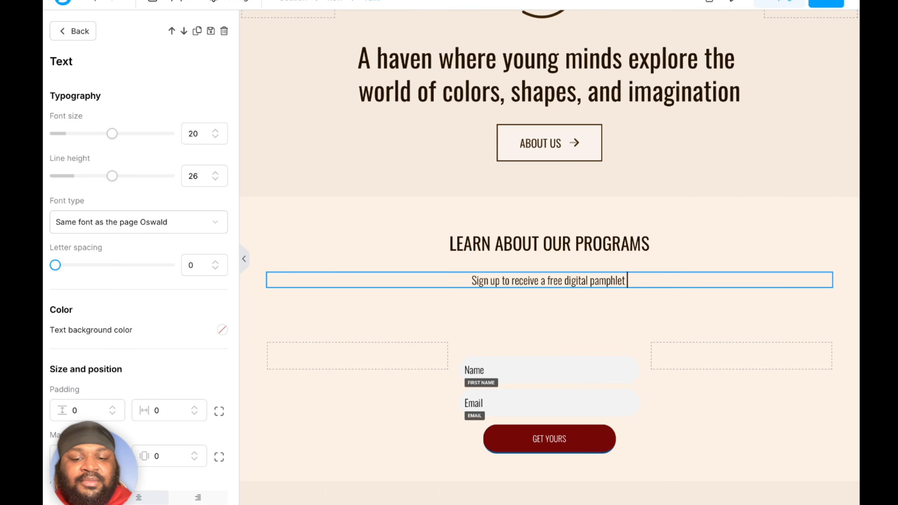
pyautogui.write(' describing ou')
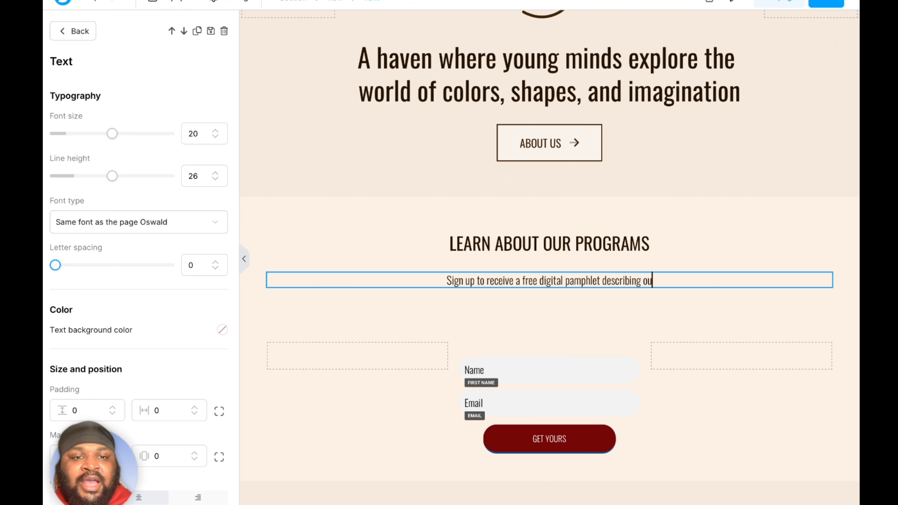
pyautogui.write('r')
pyautogui.write(' dynamic')
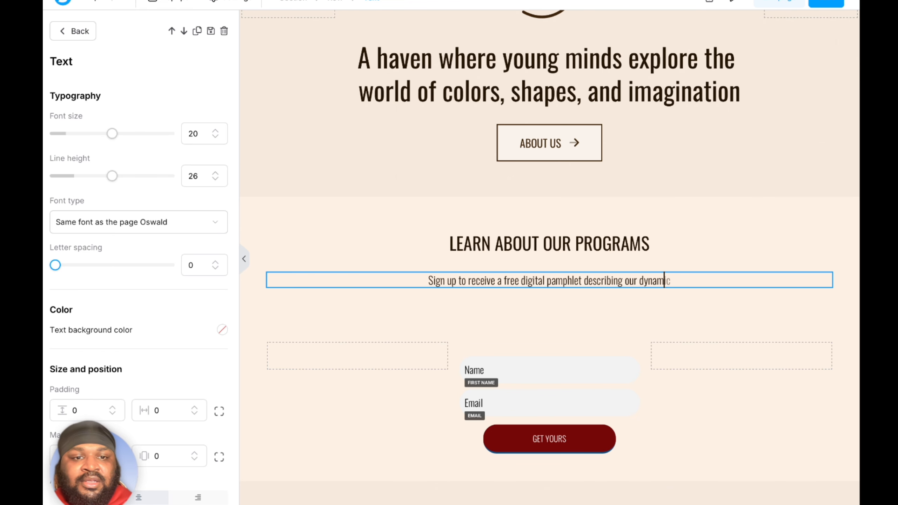
pyautogui.write(' programs')
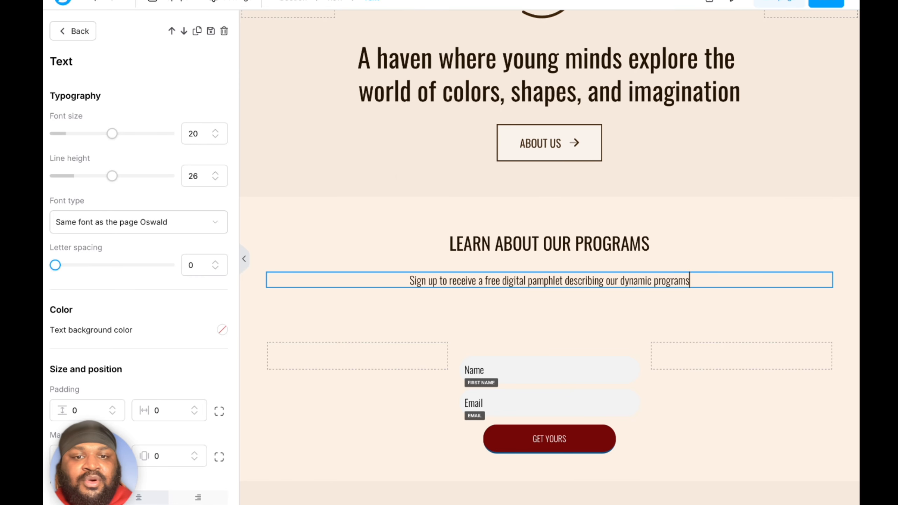
pyautogui.write('!')
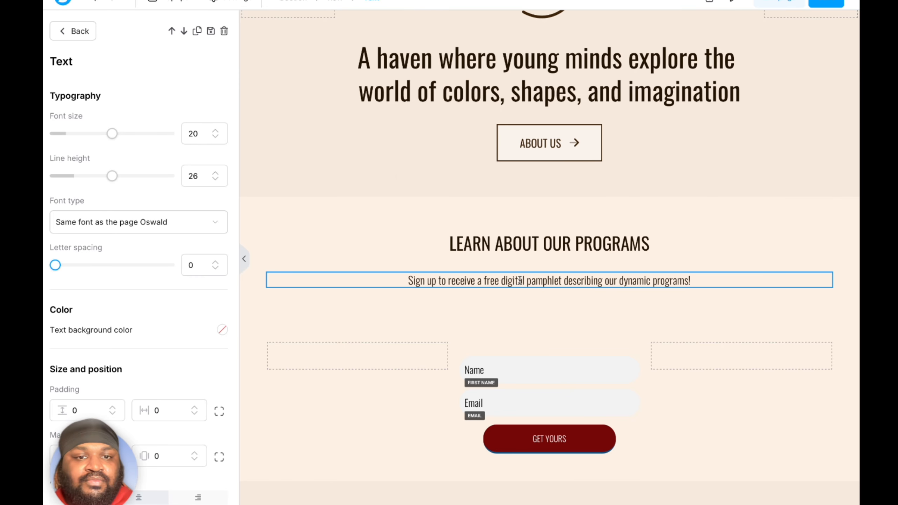
# Step: Set only the bottom margin of the LEARN ABOUT OUR PROGRAMS headline to 0
pyautogui.click(524, 250)
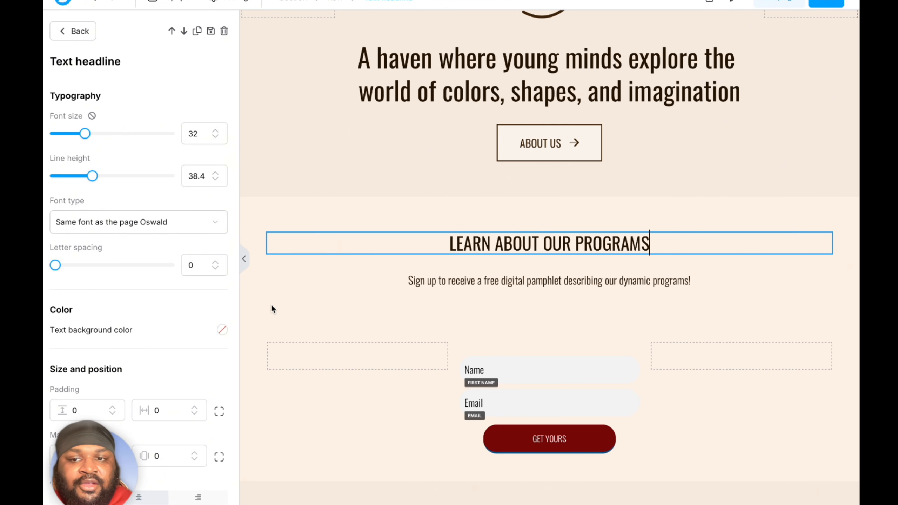
pyautogui.scroll(-1, 172, 325)
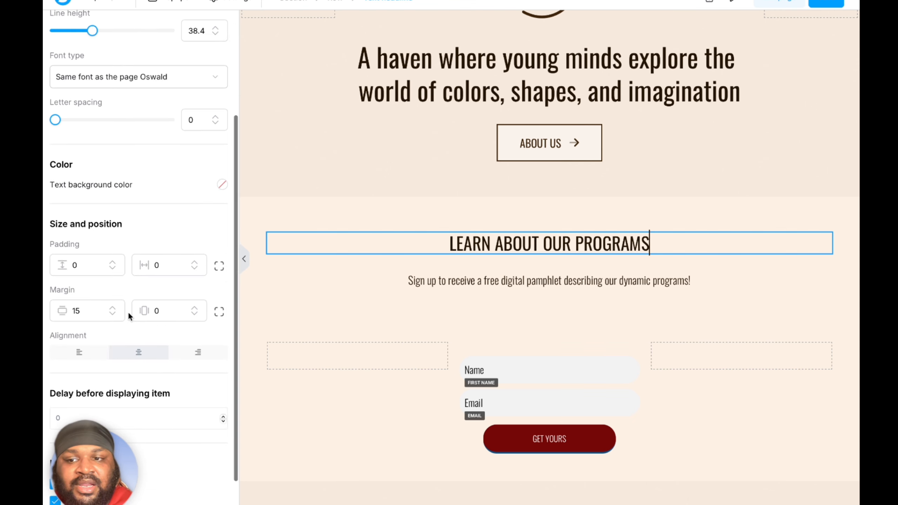
pyautogui.scroll(-1, 155, 312)
pyautogui.scroll(-1, 155, 313)
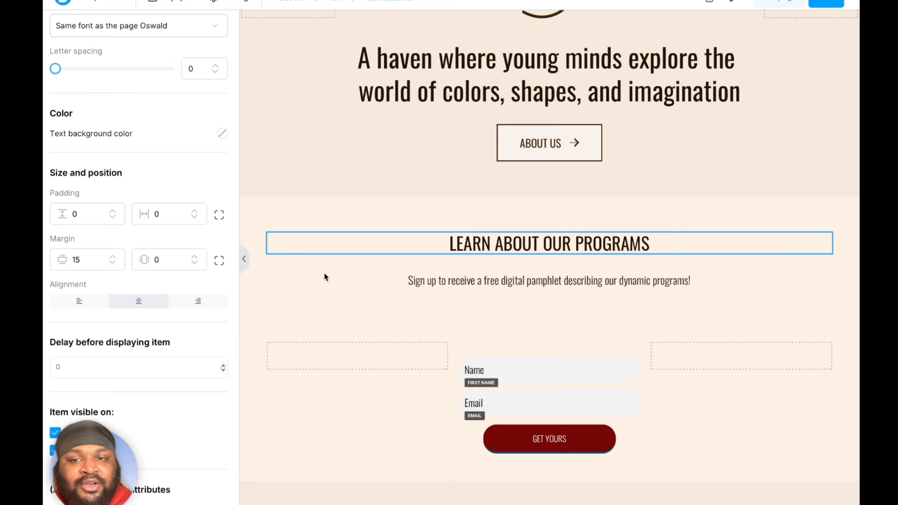
pyautogui.click(219, 262)
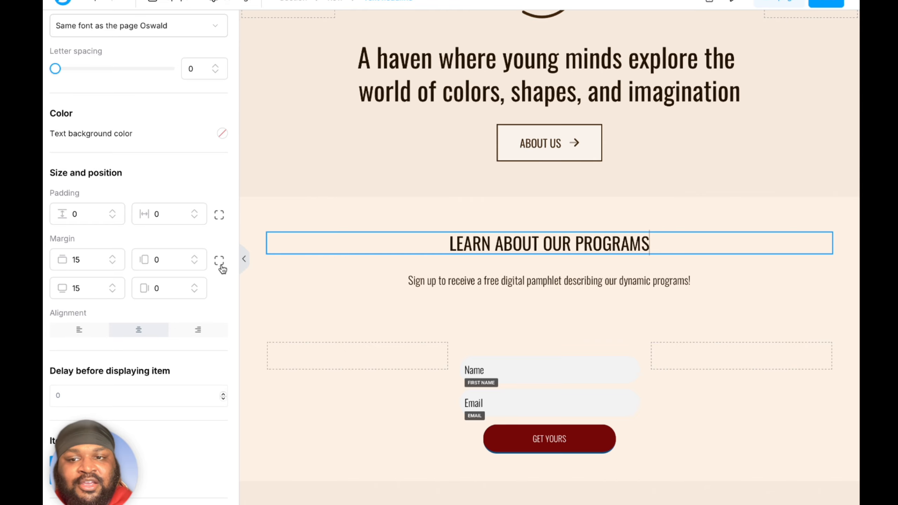
pyautogui.moveTo(85, 288); pyautogui.dragTo(43, 291)
pyautogui.write('0')
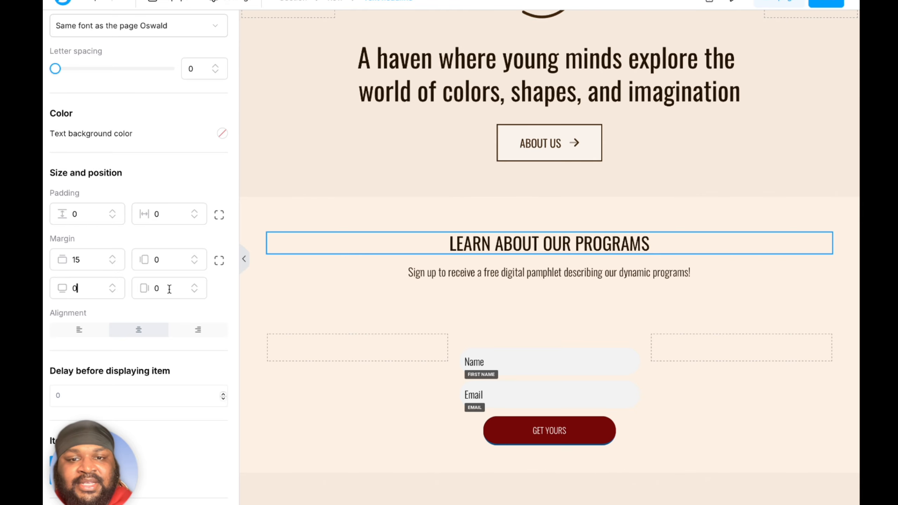
# Step: Check the sign-up text's margins and set the top padding of its row to 0
pyautogui.click(471, 275)
pyautogui.click(470, 275)
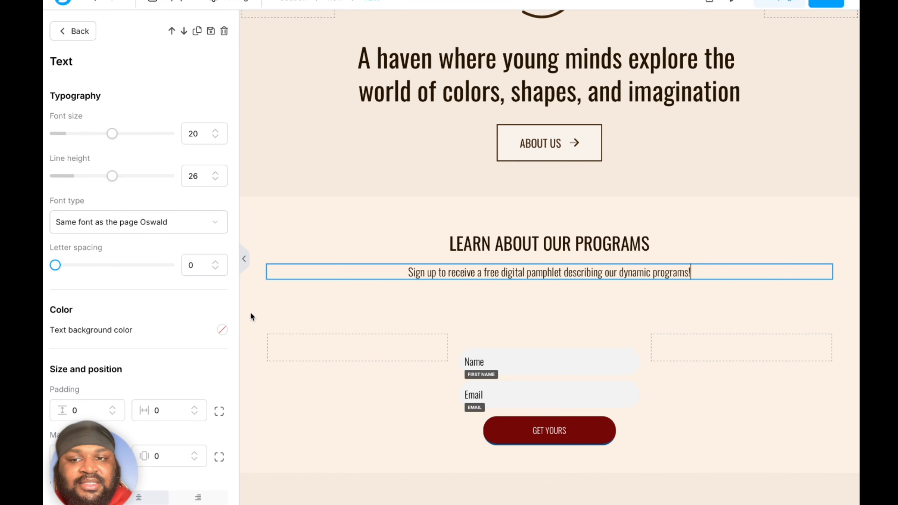
pyautogui.scroll(-1, 219, 320)
pyautogui.scroll(-5, 219, 320)
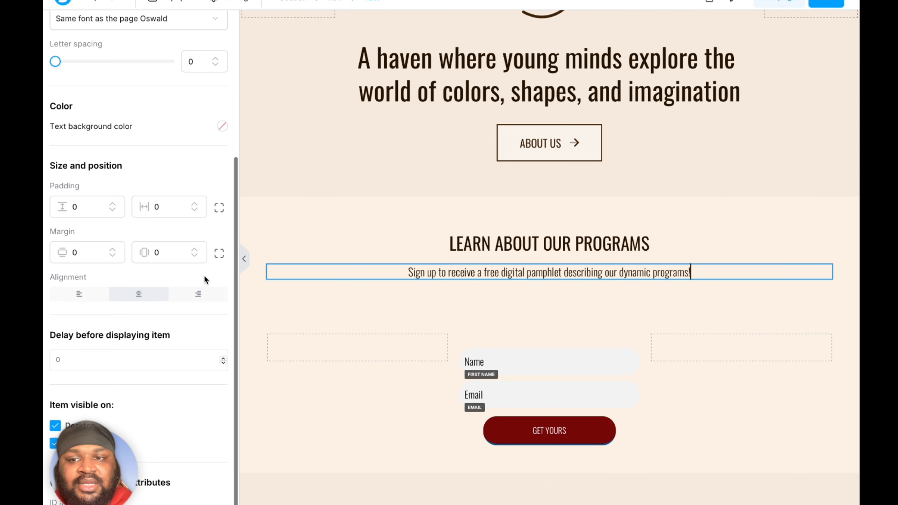
pyautogui.click(523, 260)
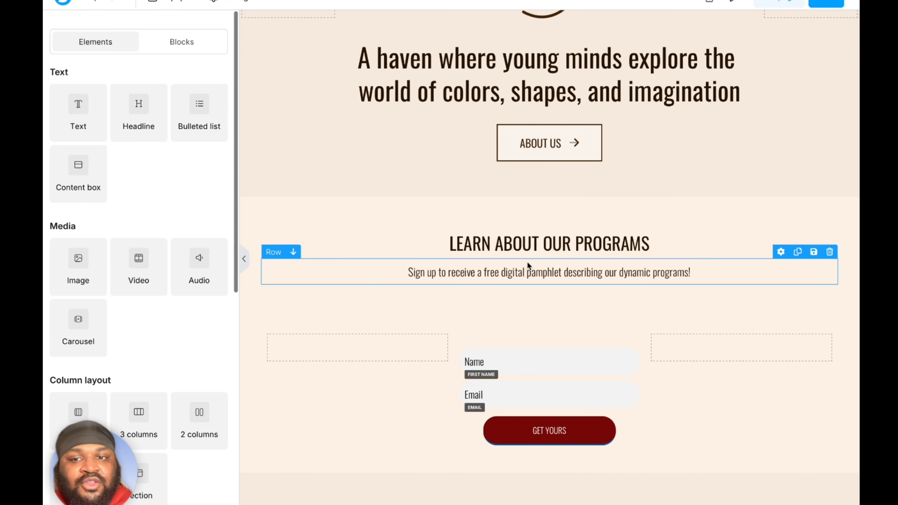
pyautogui.click(504, 263)
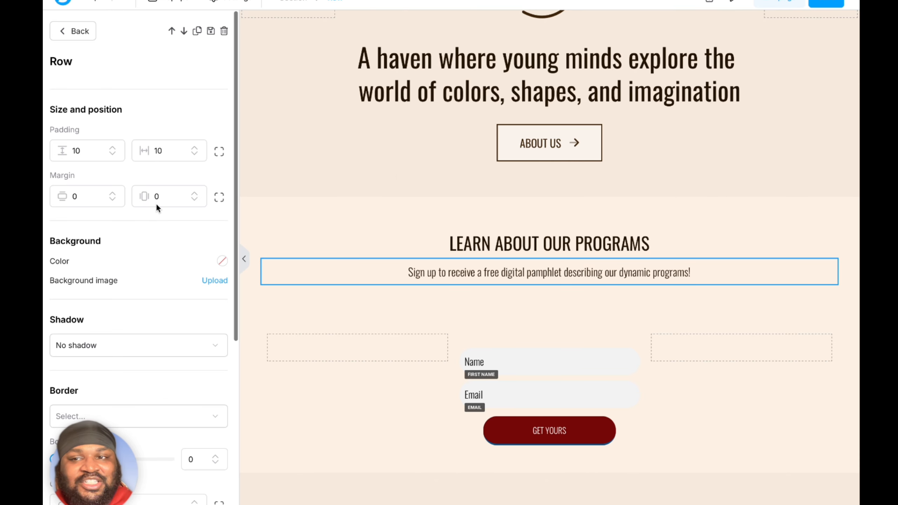
pyautogui.click(219, 152)
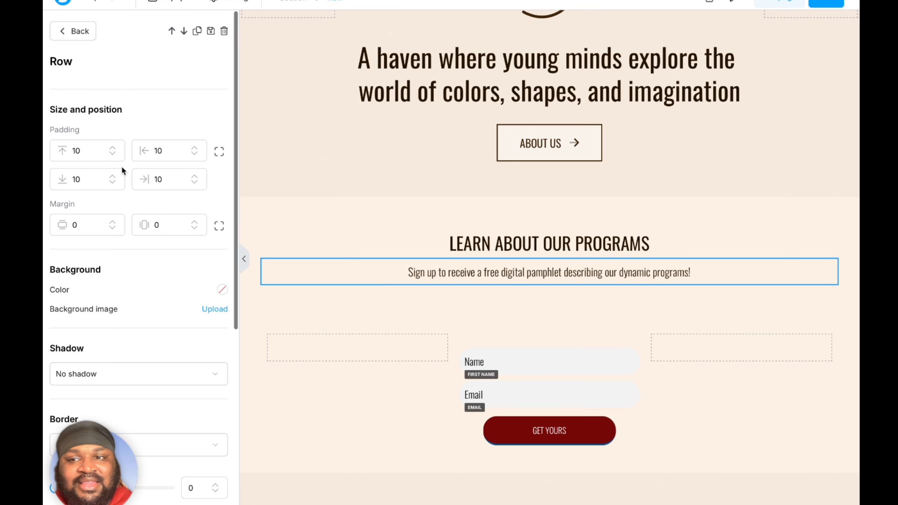
pyautogui.moveTo(86, 151); pyautogui.dragTo(58, 153)
pyautogui.write('0')
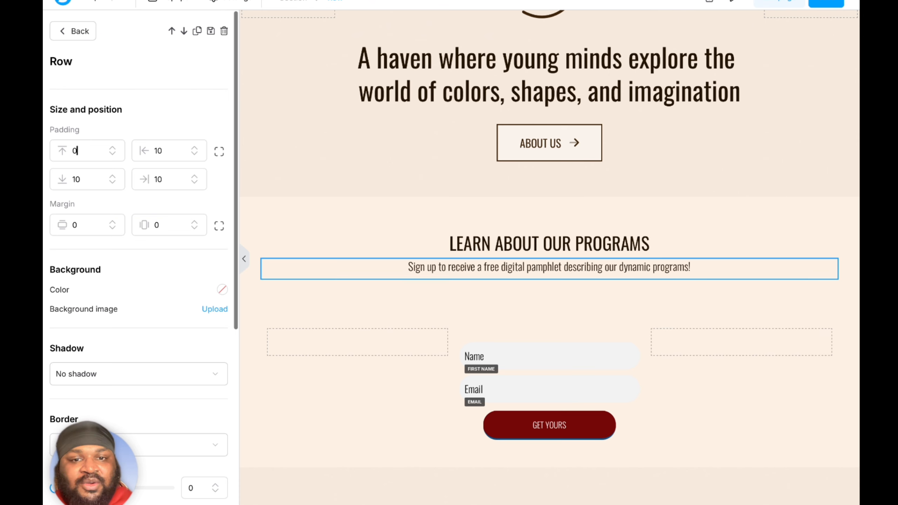
# Step: Set the bottom padding of the row containing the LEARN ABOUT OUR PROGRAMS headline to 0
pyautogui.click(492, 244)
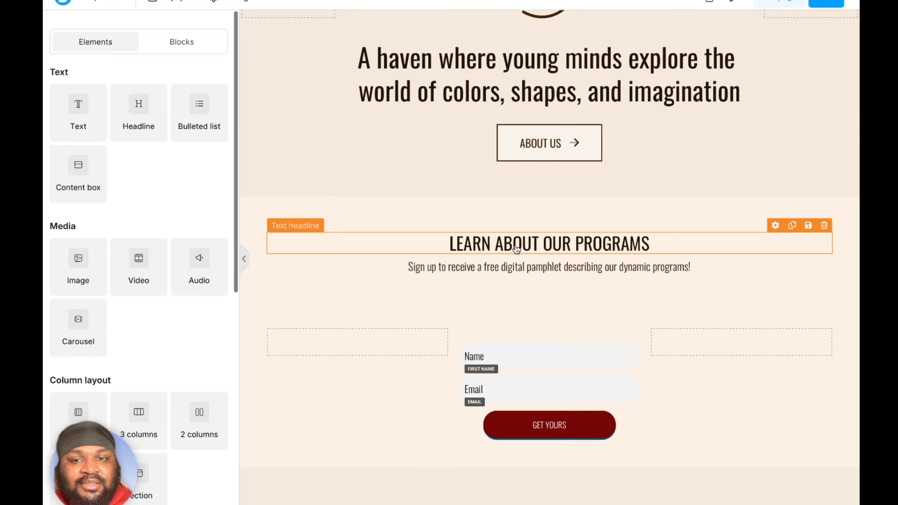
pyautogui.click(497, 229)
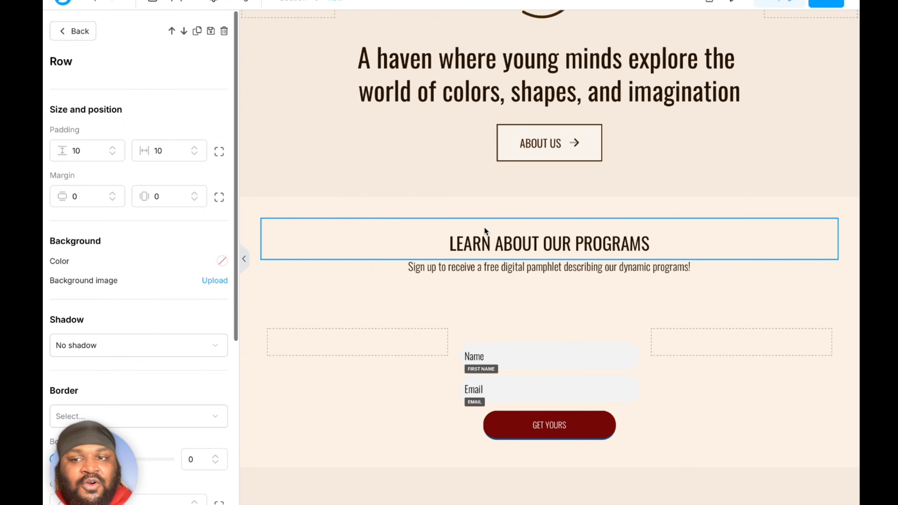
pyautogui.click(218, 153)
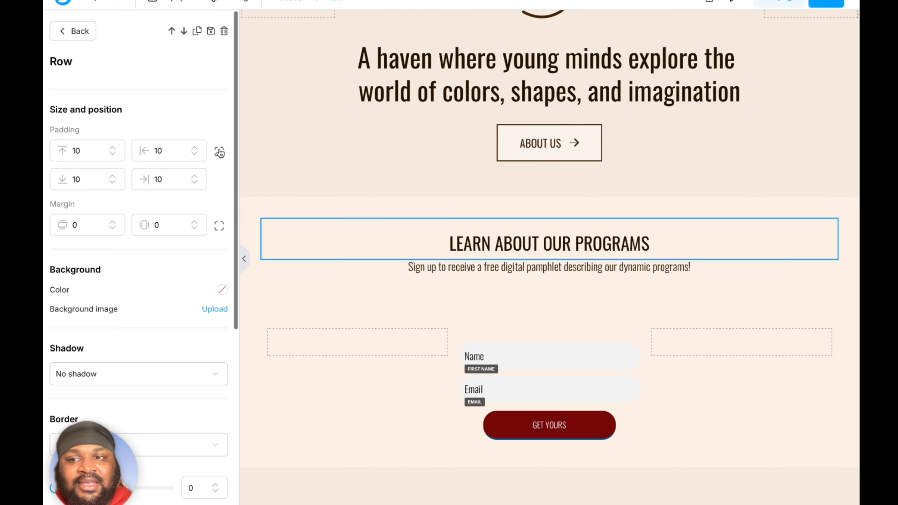
pyautogui.moveTo(90, 179); pyautogui.dragTo(64, 178)
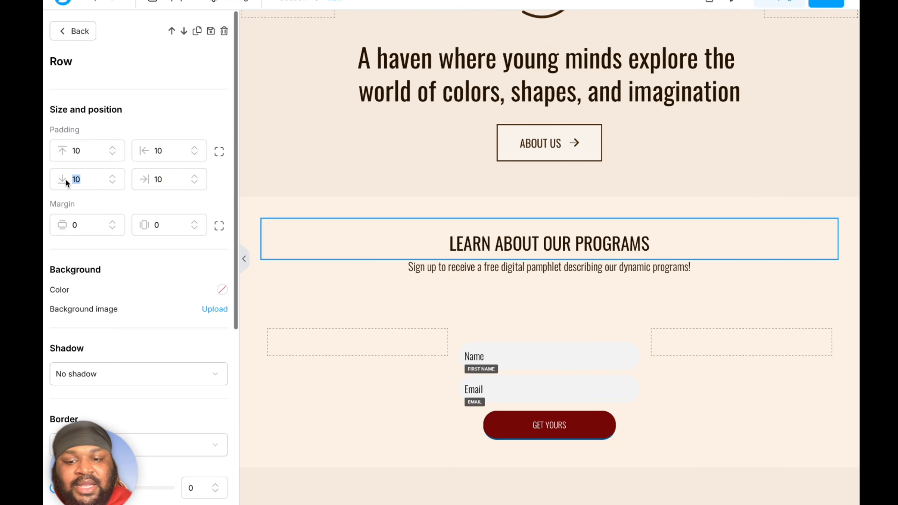
pyautogui.write('5')
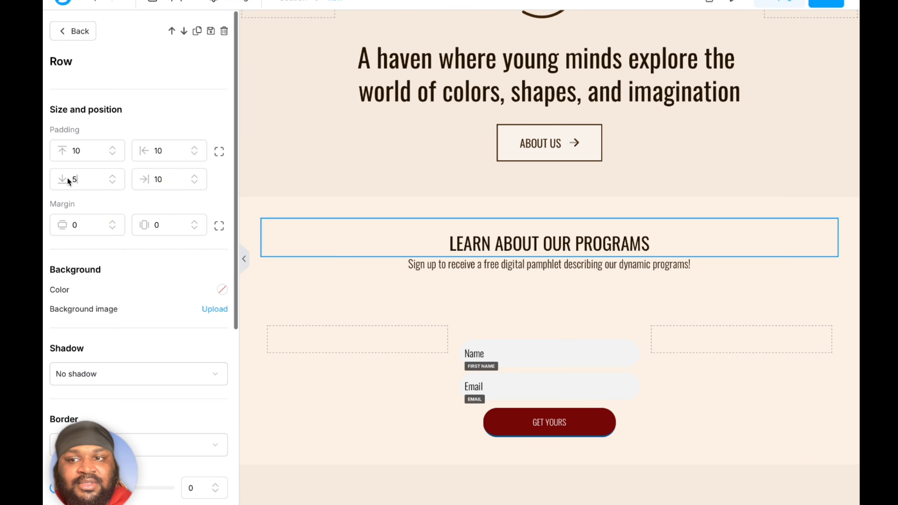
pyautogui.press('BackSpace')
pyautogui.write('0')
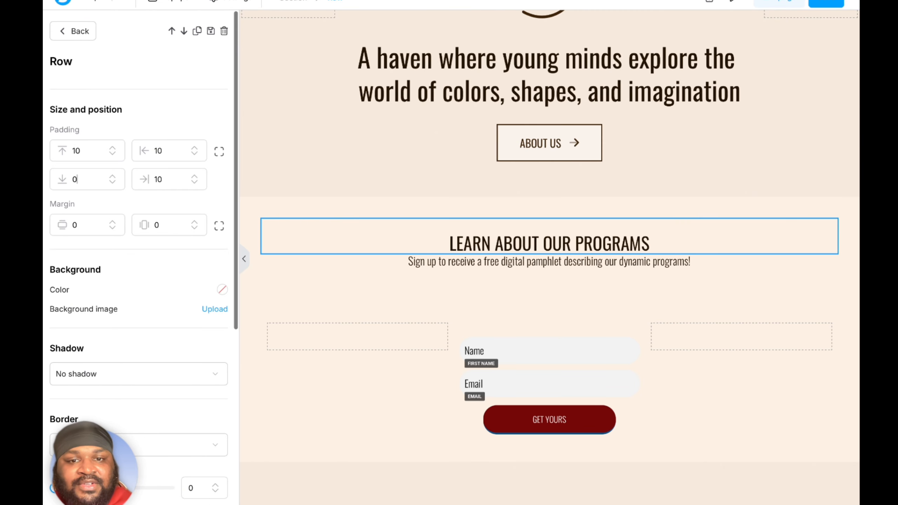
pyautogui.click(296, 278)
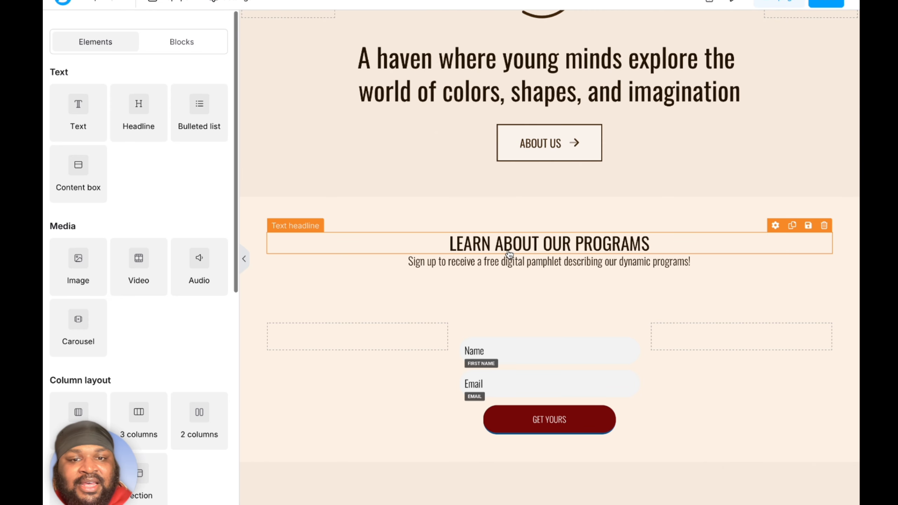
# Step: Set the bottom padding of the section holding the headline and sign-up text to 0
pyautogui.click(520, 282)
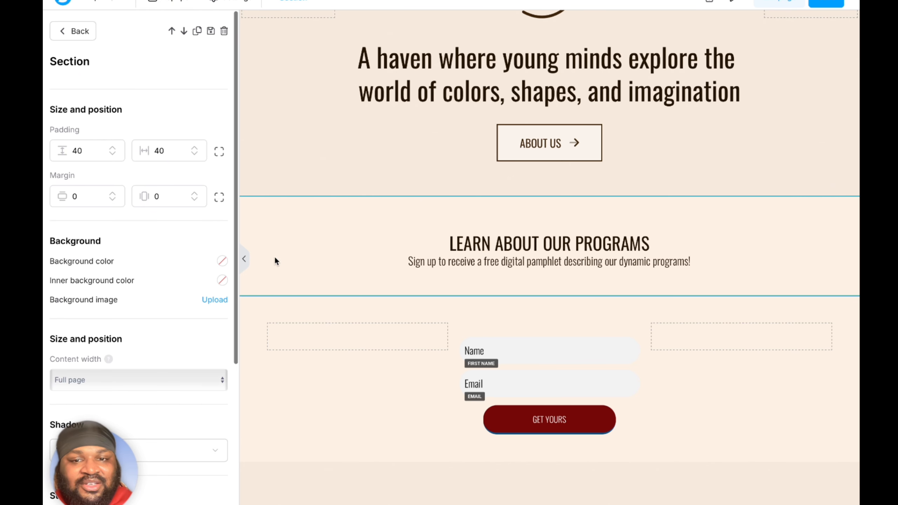
pyautogui.click(219, 152)
pyautogui.moveTo(90, 179); pyautogui.dragTo(54, 182)
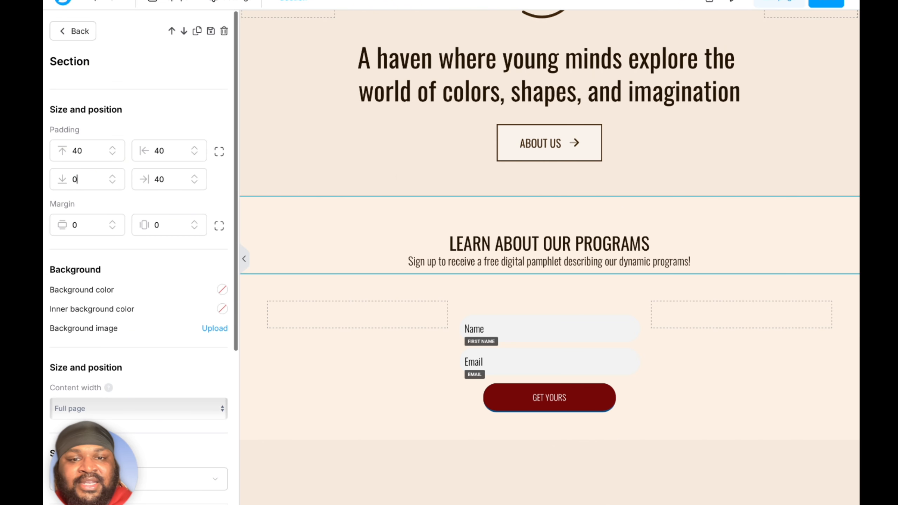
# Step: Set only the top padding of the section holding the name and email opt-in form to 0
pyautogui.click(537, 286)
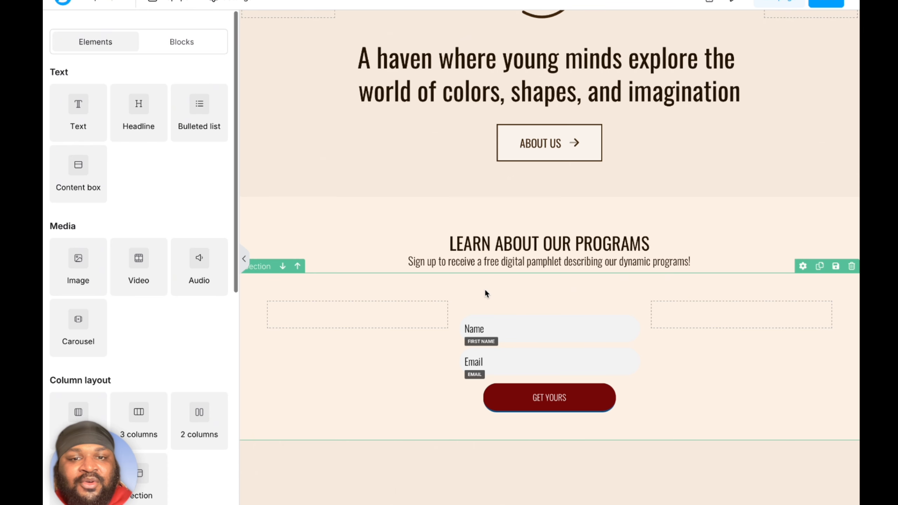
pyautogui.click(536, 289)
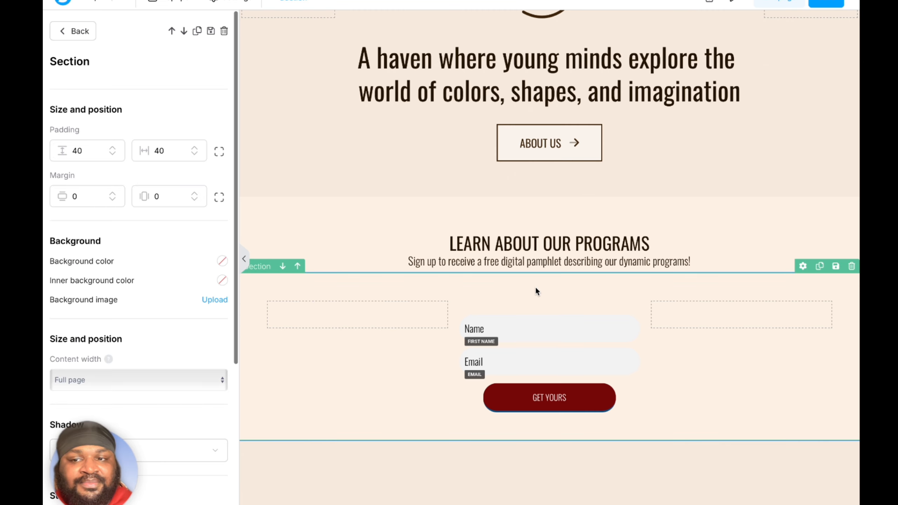
pyautogui.click(218, 152)
pyautogui.doubleClick(77, 150)
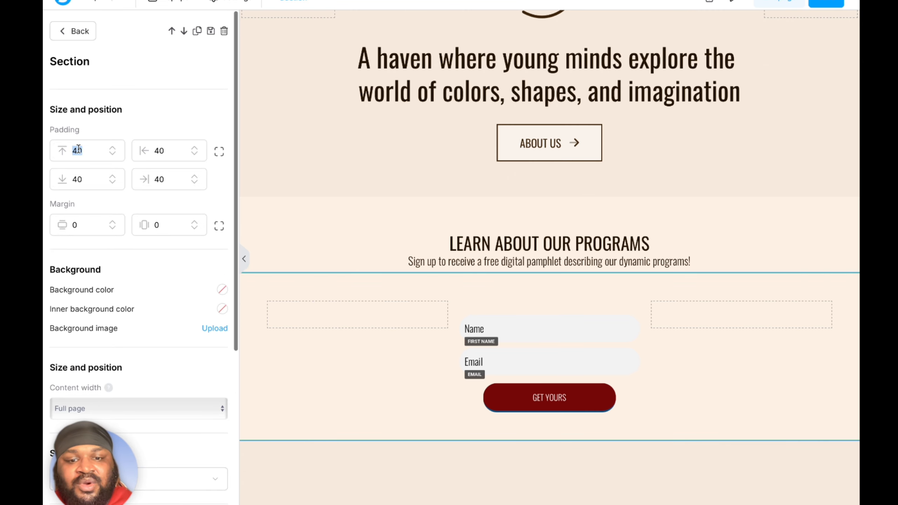
pyautogui.write('0')
pyautogui.click(295, 205)
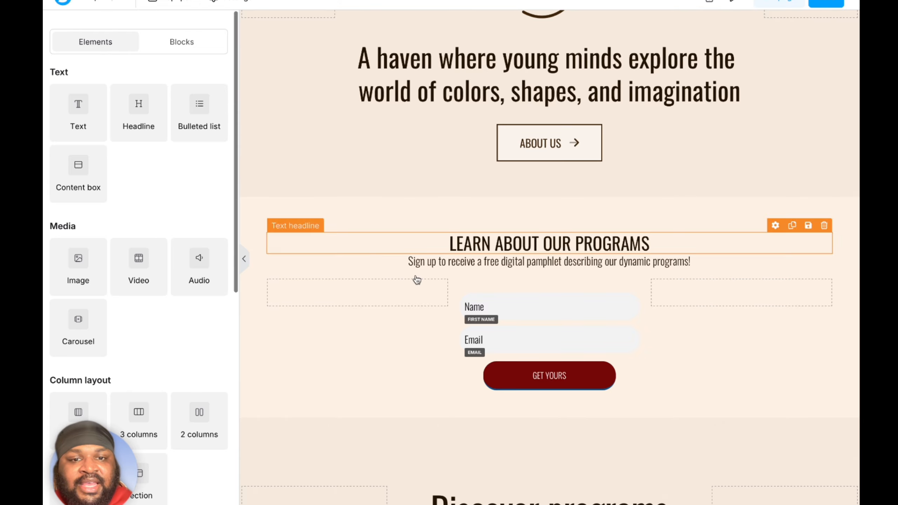
# Step: Set only the top padding of the row containing the opt-in form to 0
pyautogui.click(551, 279)
pyautogui.click(219, 153)
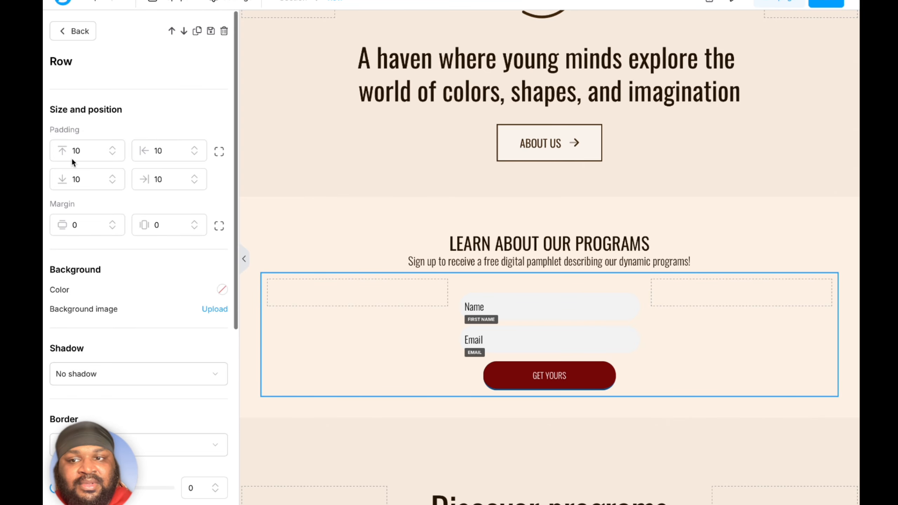
pyautogui.doubleClick(75, 151)
pyautogui.write('0')
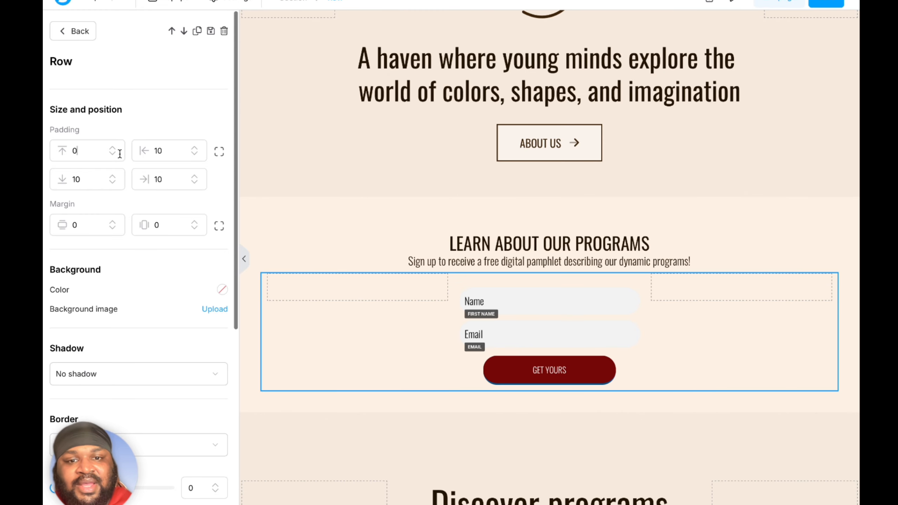
pyautogui.click(265, 237)
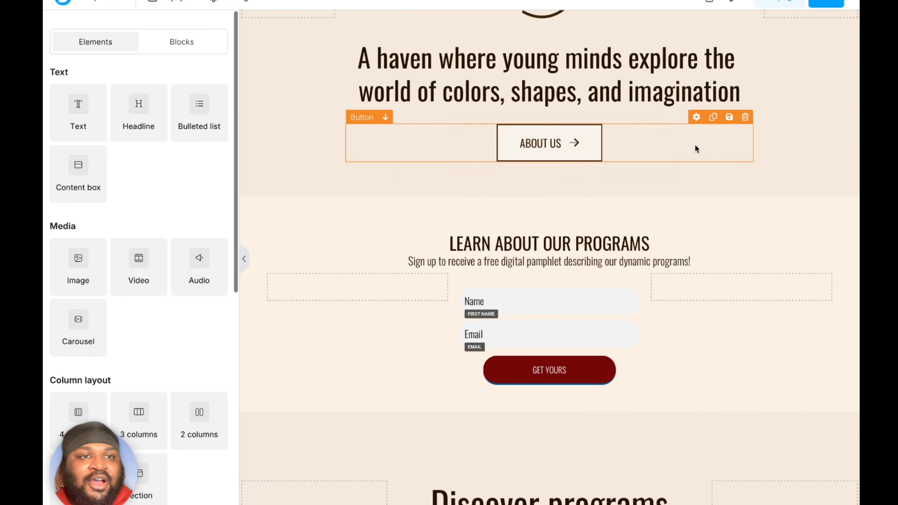
# Step: Exit the page editor and open the funnel's Thank You / Download Page step to view its templates
pyautogui.click(817, 2)
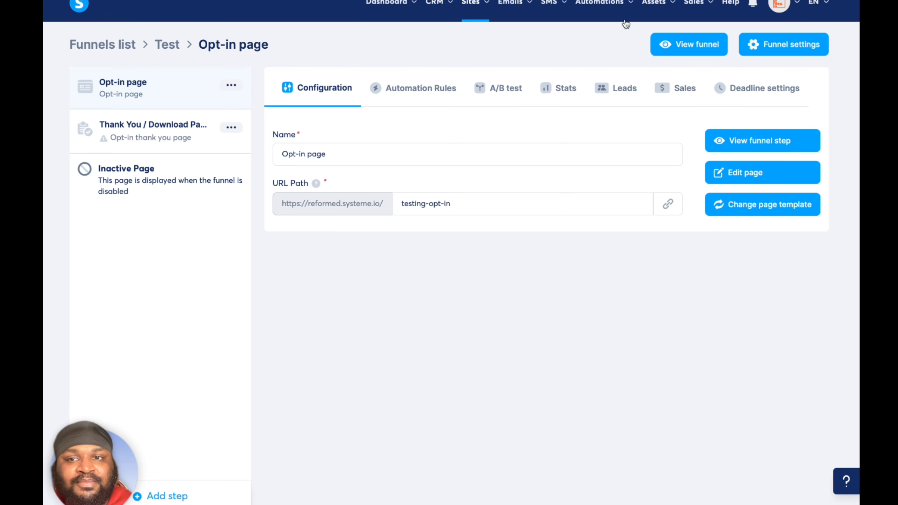
pyautogui.click(141, 143)
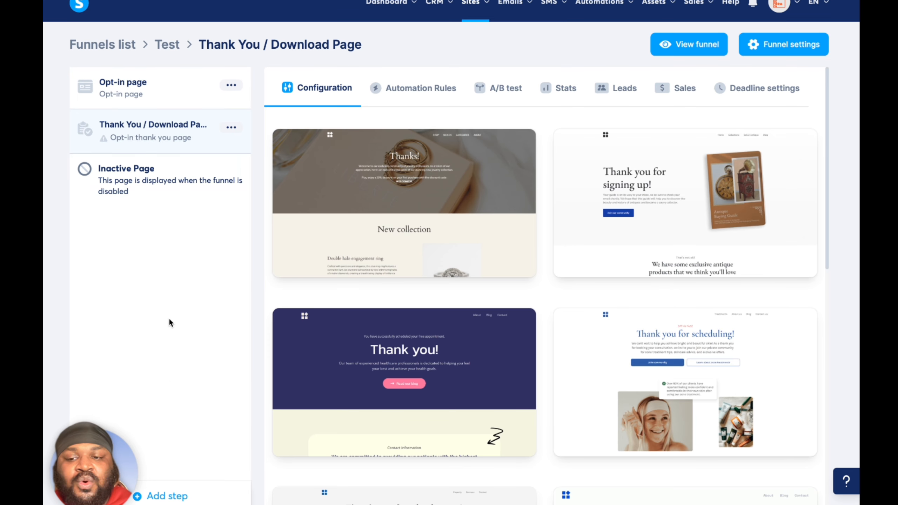
pyautogui.moveTo(166, 132); pyautogui.dragTo(166, 131)
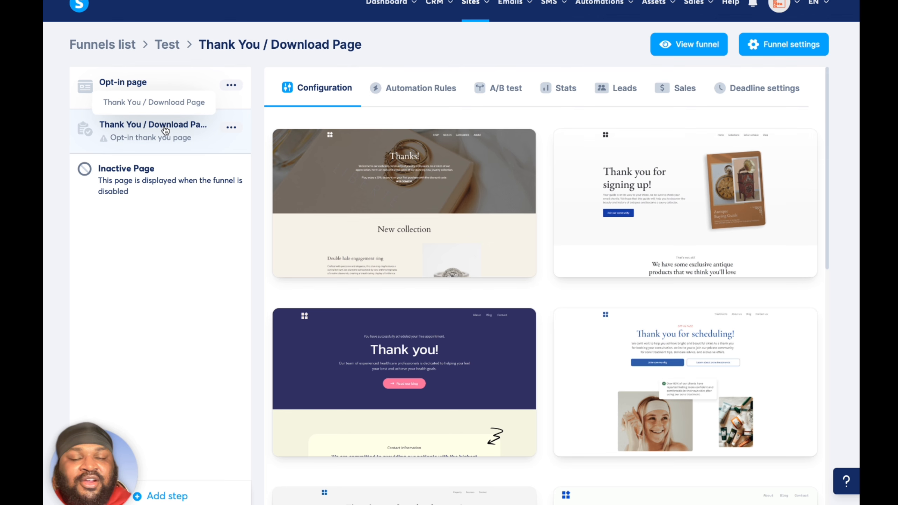
pyautogui.moveTo(165, 131); pyautogui.dragTo(189, 145)
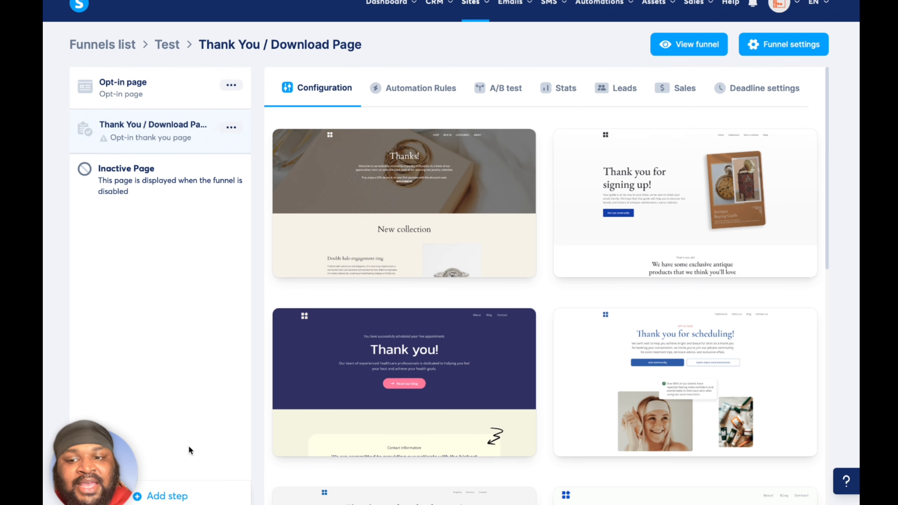
# Step: Add a funnel step named Test Upsell with the Sales page type, using the template option
pyautogui.click(183, 497)
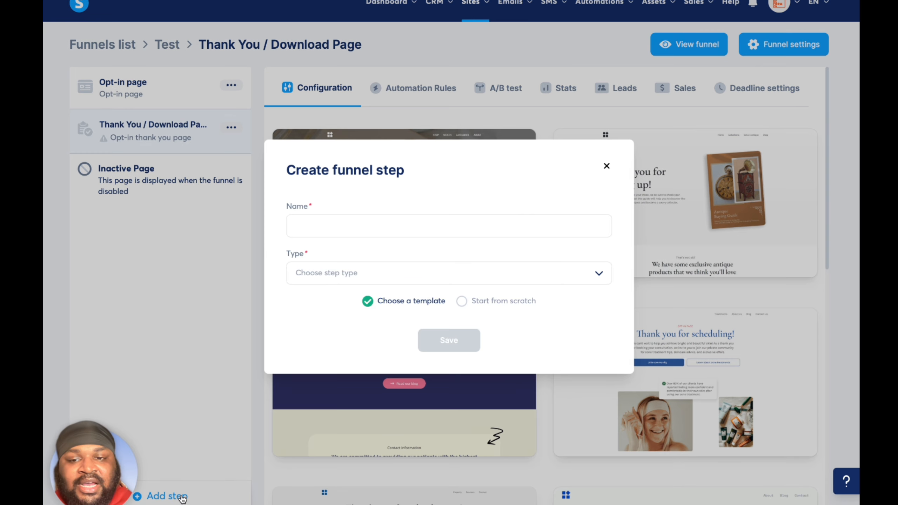
pyautogui.click(350, 224)
pyautogui.write('u')
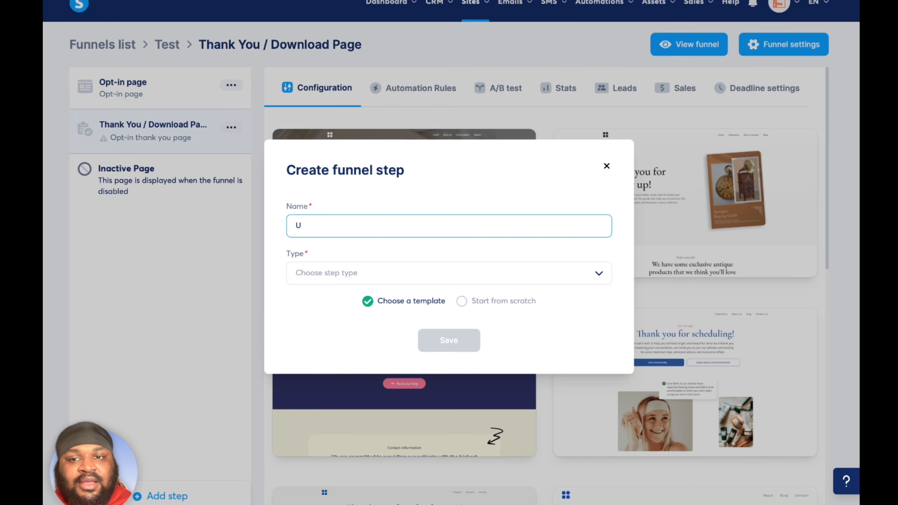
pyautogui.press('BackSpace')
pyautogui.write('Test Upsell')
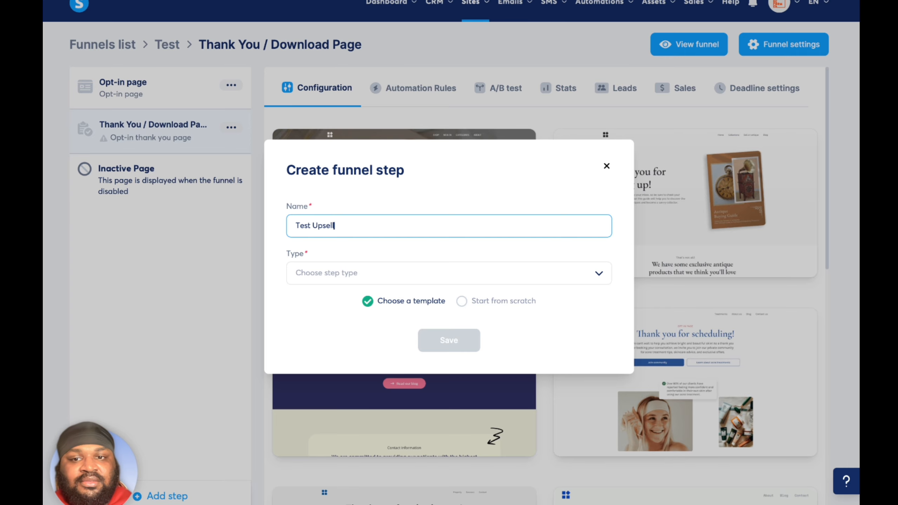
pyautogui.click(598, 275)
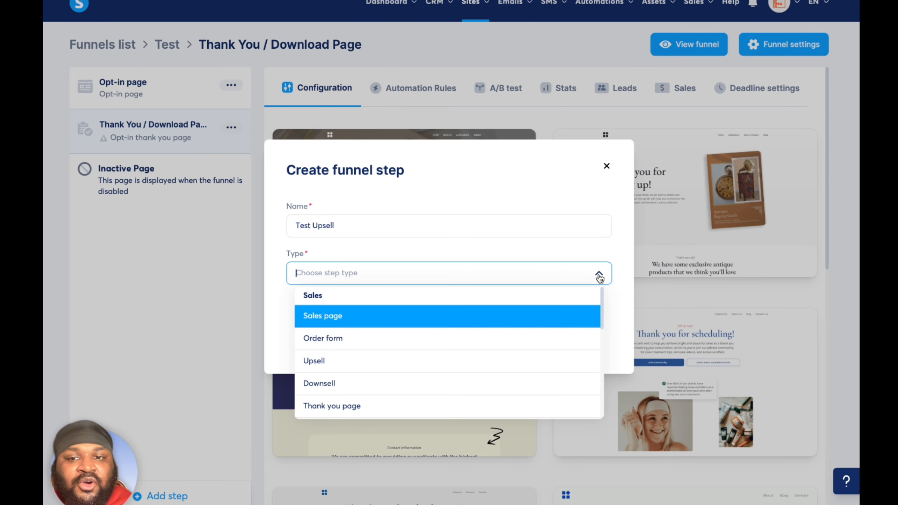
pyautogui.scroll(-5, 514, 383)
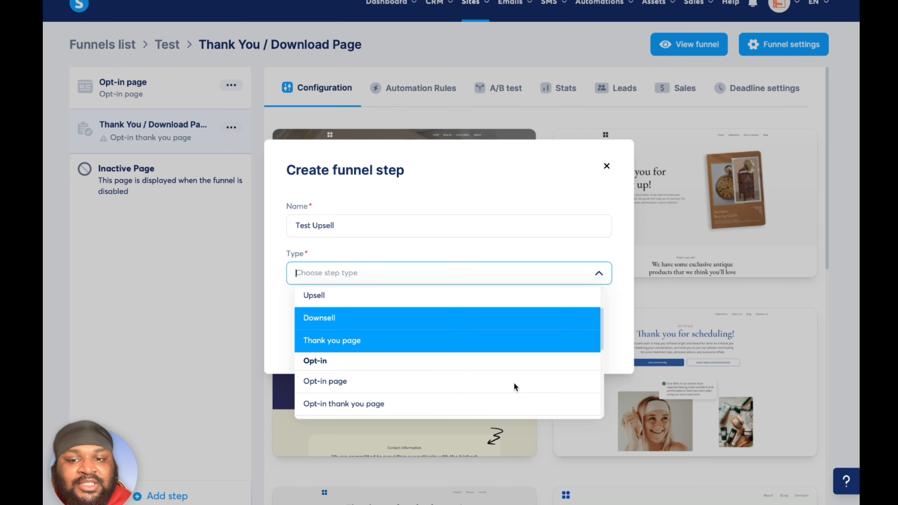
pyautogui.scroll(5, 513, 381)
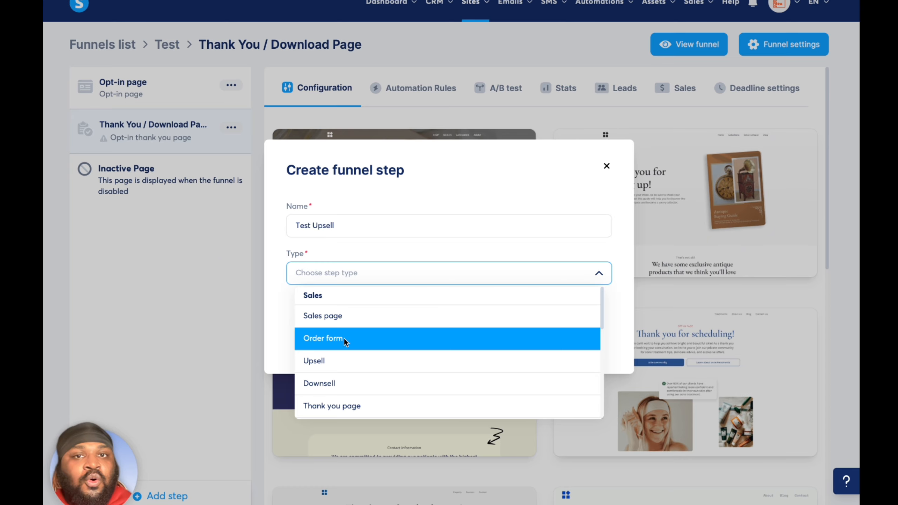
pyautogui.click(339, 316)
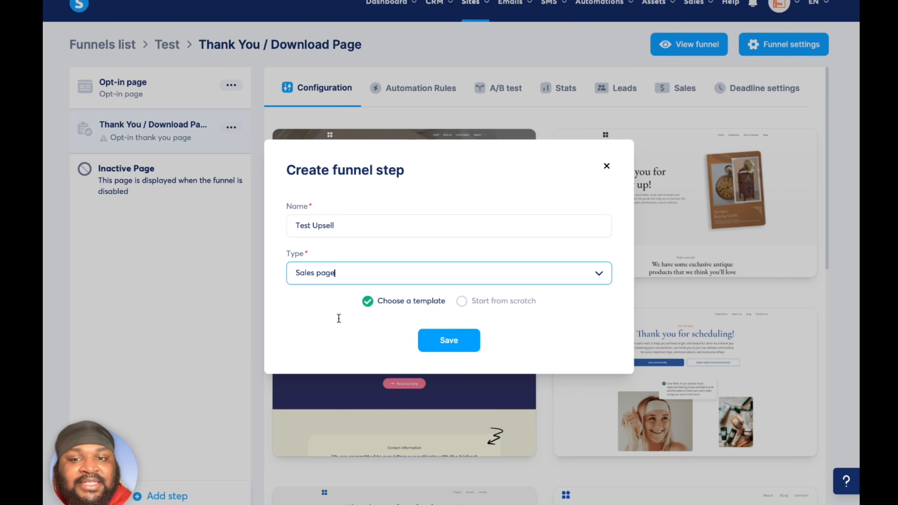
pyautogui.click(445, 341)
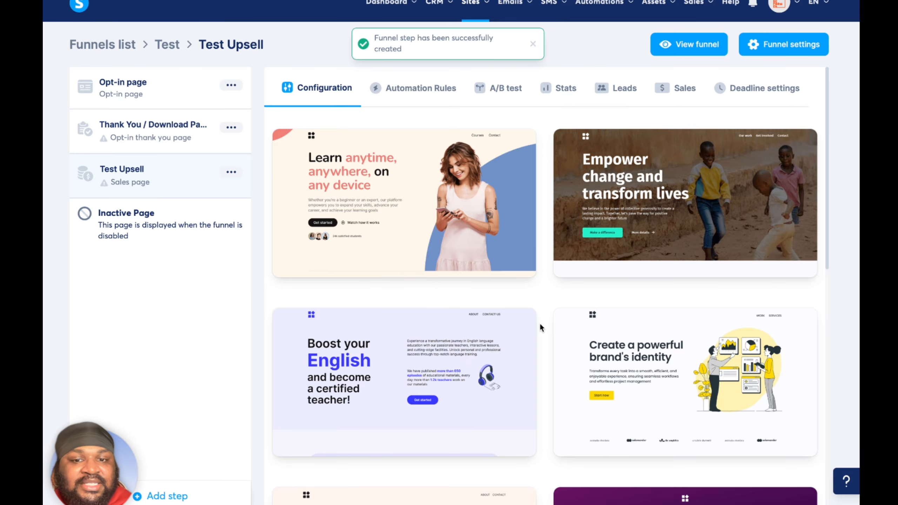
# Step: Browse the sales page templates for Test Upsell and preview the Immo Pro template
pyautogui.scroll(-9, 538, 342)
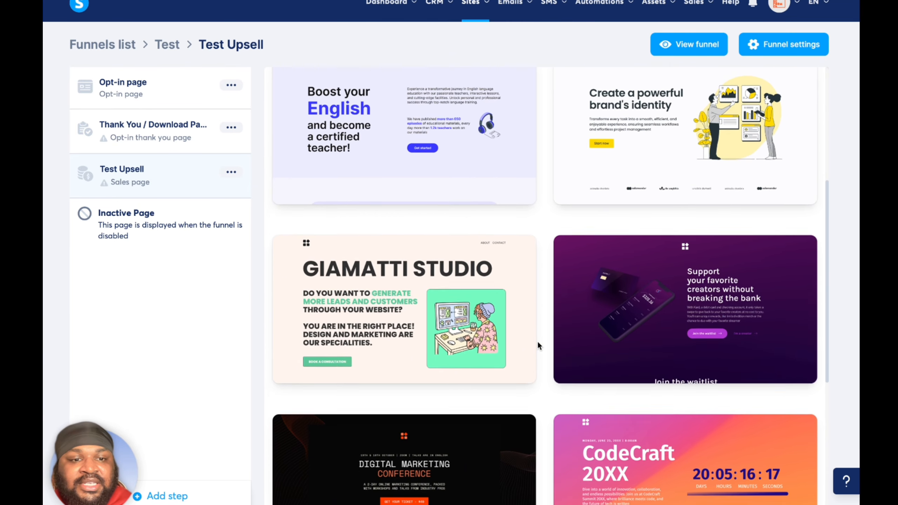
pyautogui.scroll(-5, 538, 342)
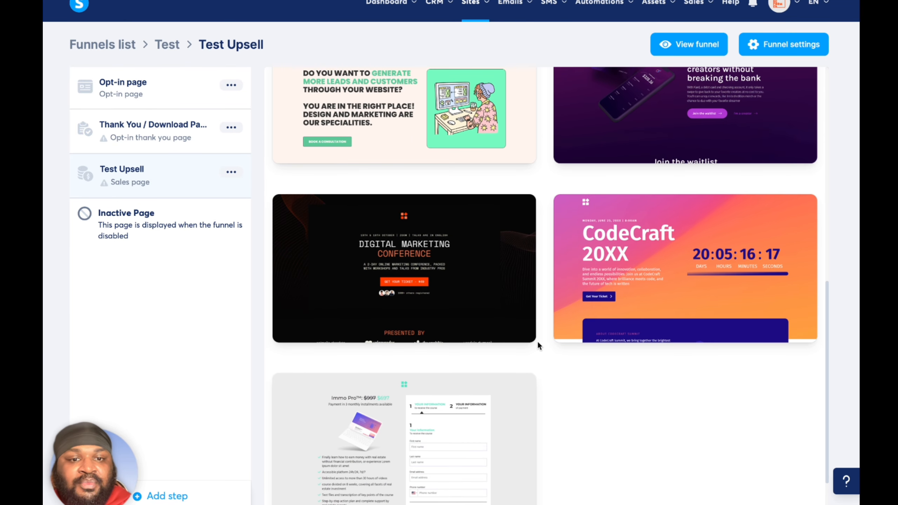
pyautogui.scroll(-2, 537, 340)
pyautogui.moveTo(396, 336)
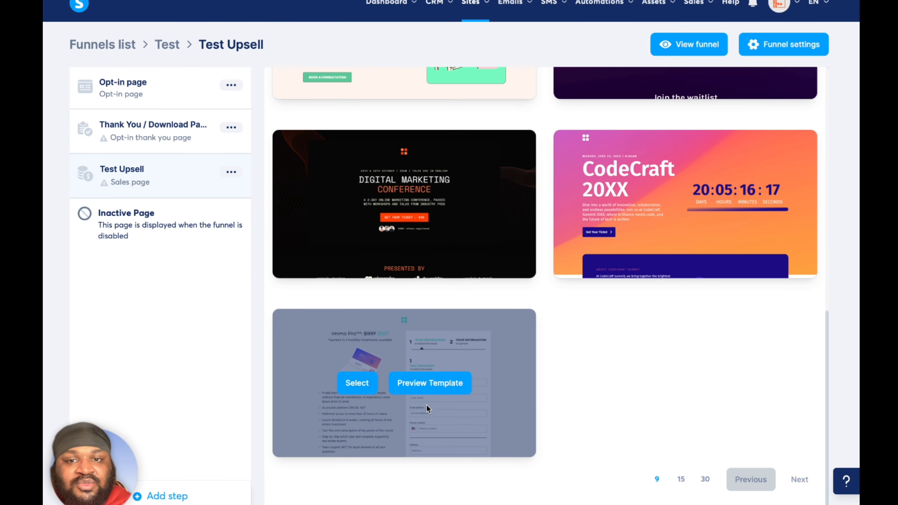
pyautogui.click(399, 384)
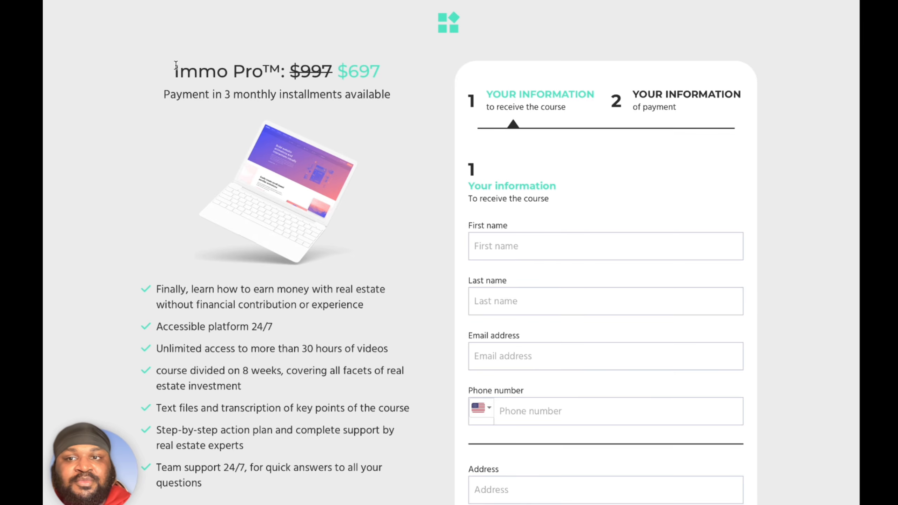
# Step: Examine the Immo Pro preview's pricing headline, feature list and order form, and close the preview
pyautogui.moveTo(173, 71); pyautogui.dragTo(392, 69)
pyautogui.click(392, 69)
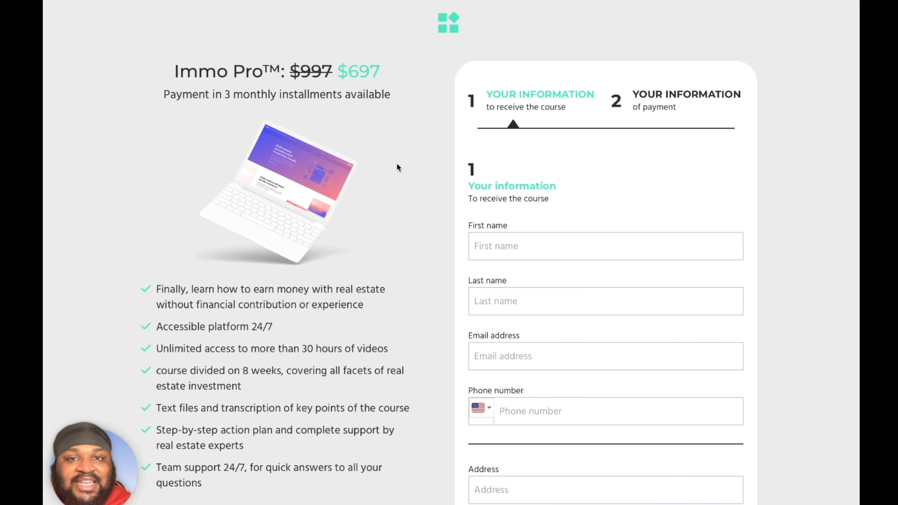
pyautogui.scroll(-3, 402, 243)
pyautogui.scroll(-8, 520, 319)
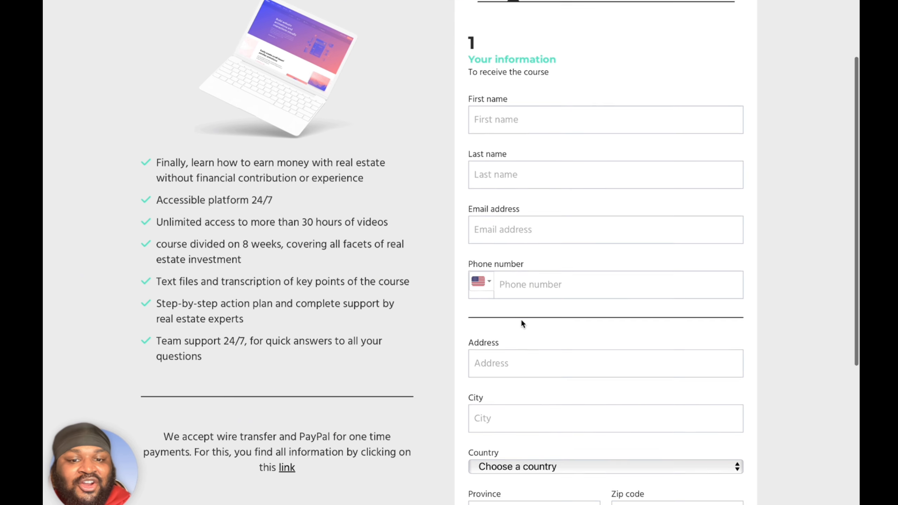
pyautogui.scroll(8, 529, 306)
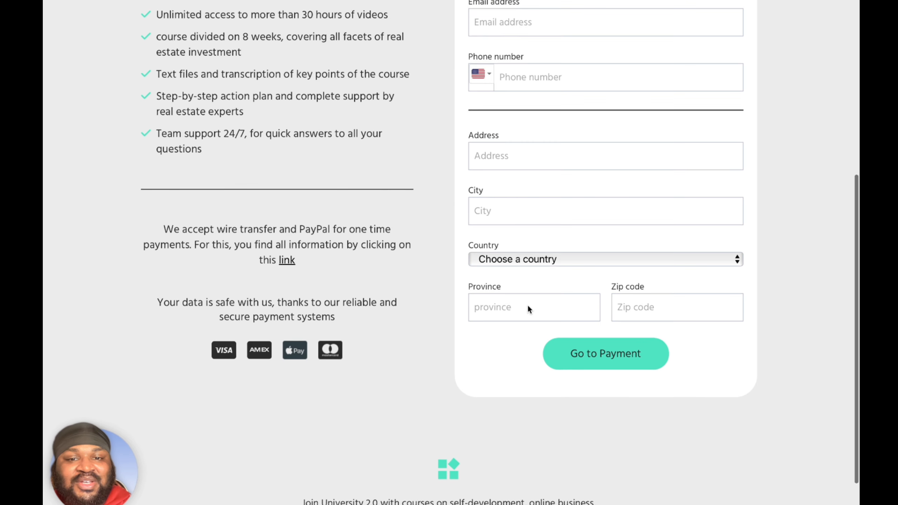
pyautogui.scroll(4, 528, 305)
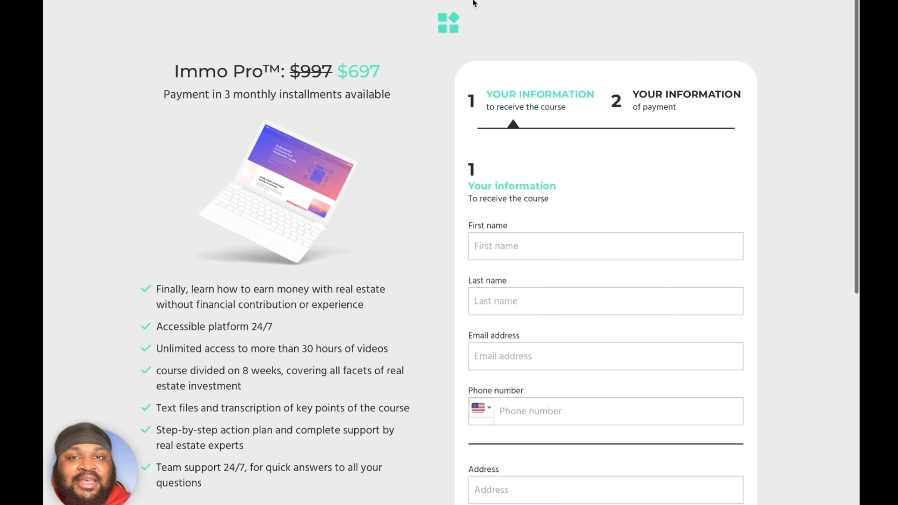
pyautogui.press('super+w')
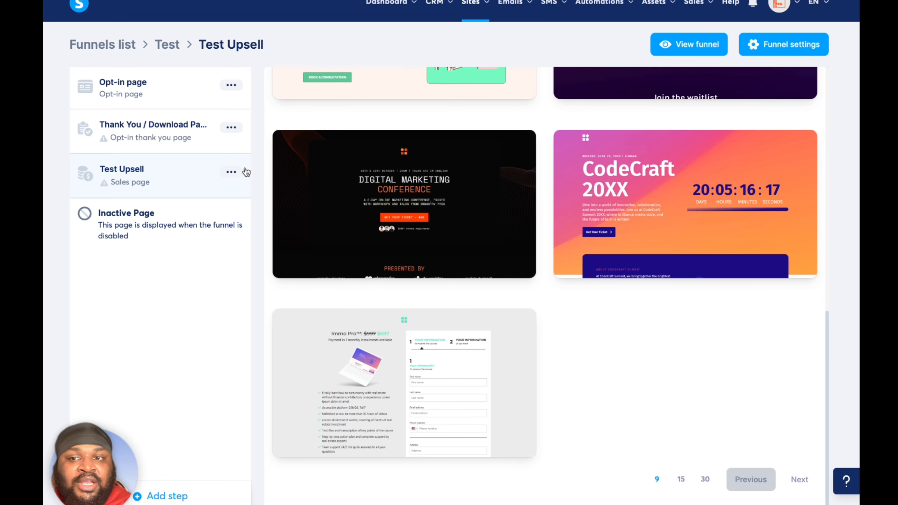
pyautogui.click(232, 177)
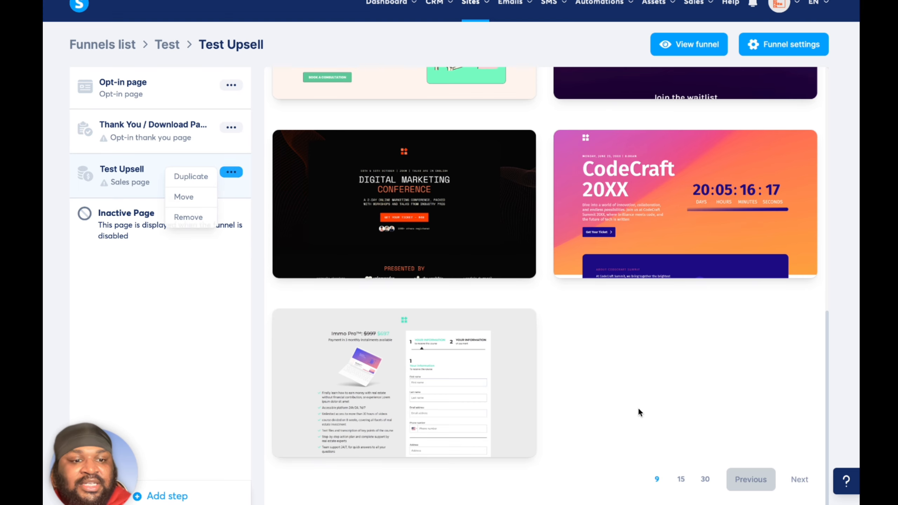
pyautogui.scroll(10, 638, 409)
pyautogui.scroll(-1, 638, 407)
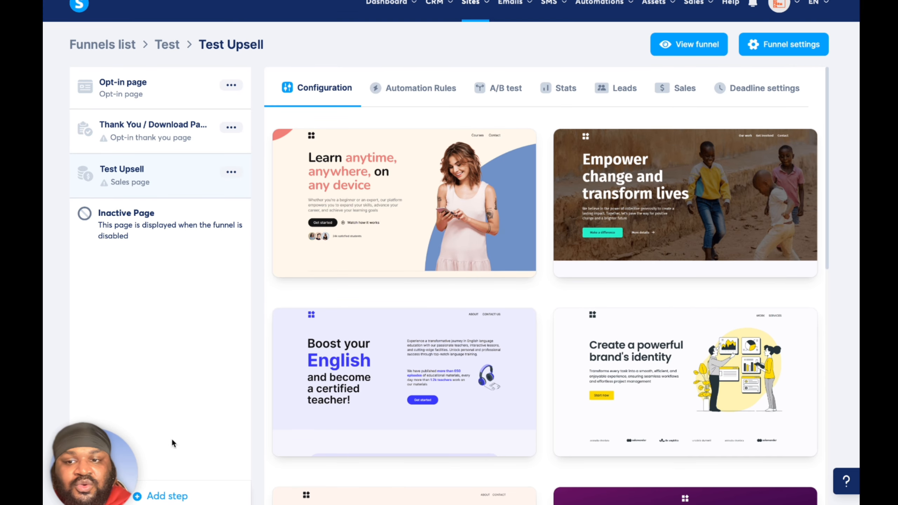
# Step: Add a funnel step named Order Forms with the Order form type, using the template option
pyautogui.click(177, 497)
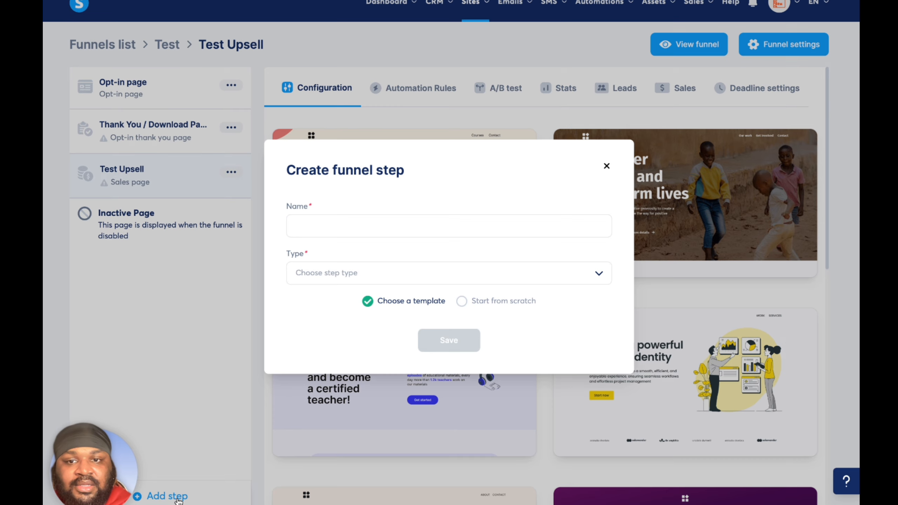
pyautogui.click(383, 225)
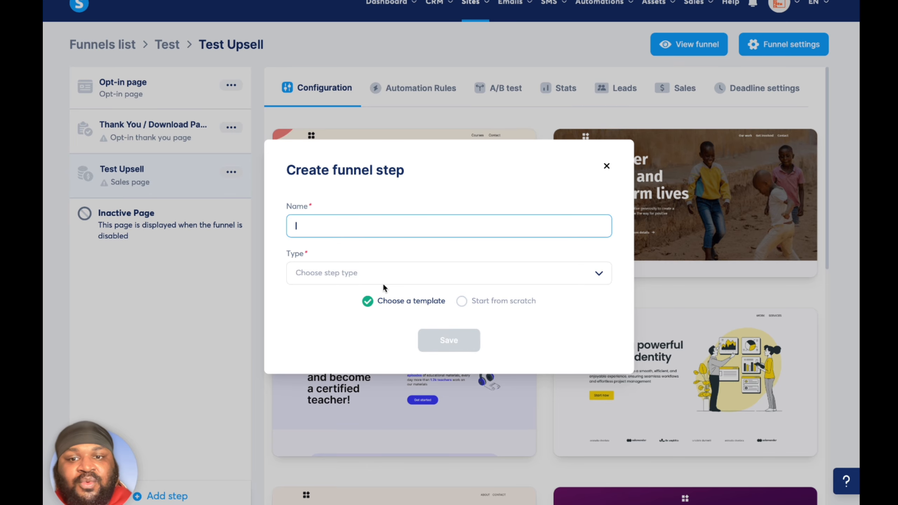
pyautogui.click(377, 273)
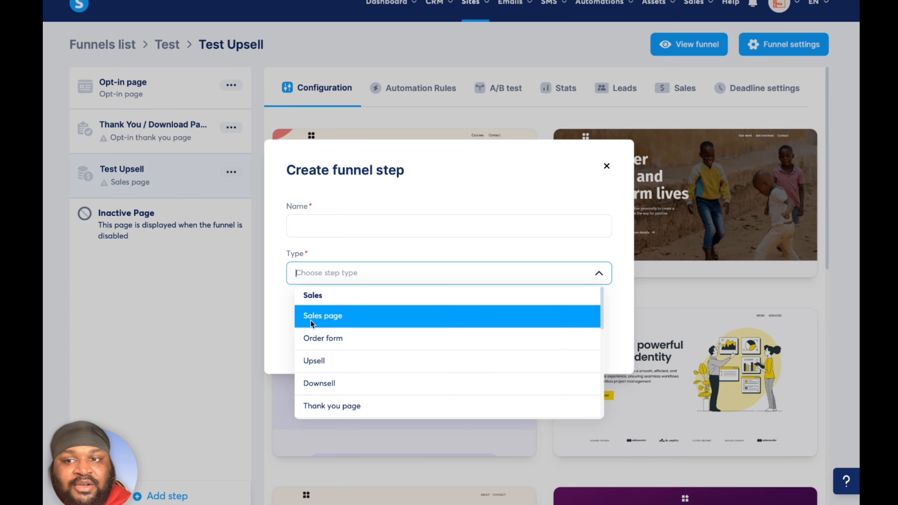
pyautogui.click(314, 339)
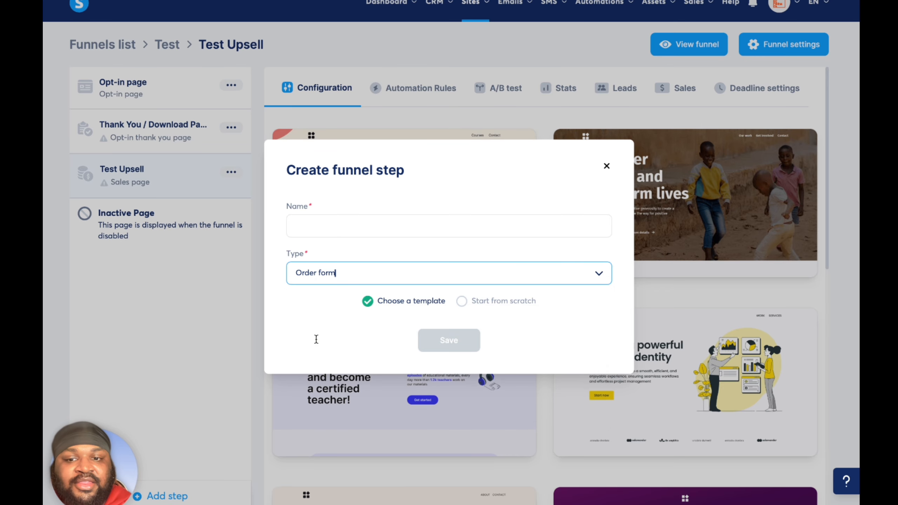
pyautogui.click(353, 220)
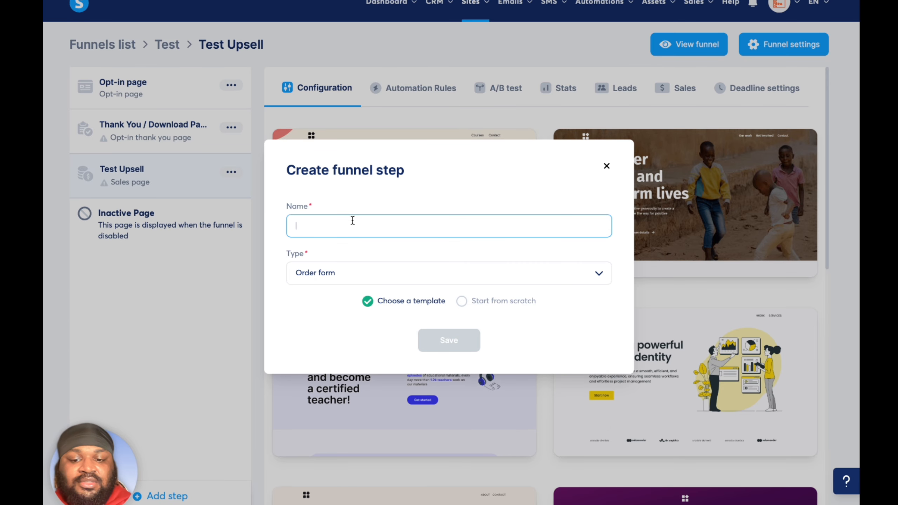
pyautogui.write('Order F')
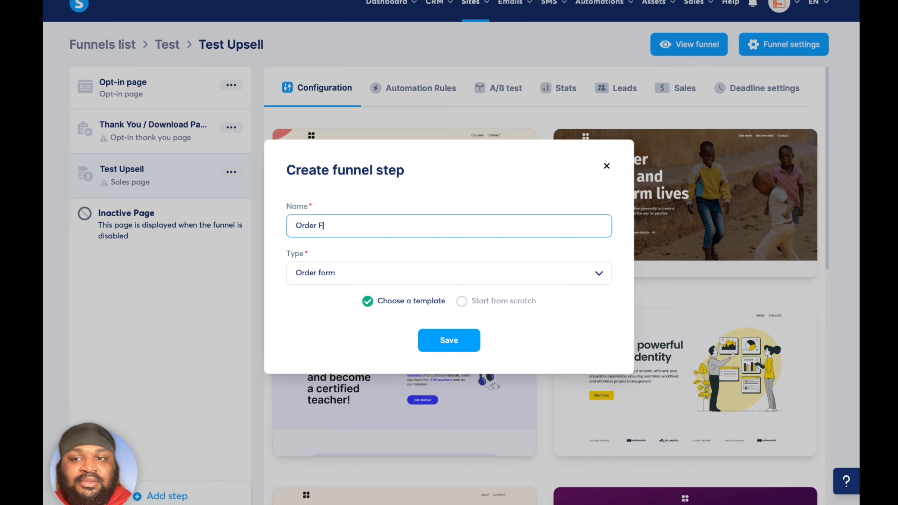
pyautogui.write('rorms')
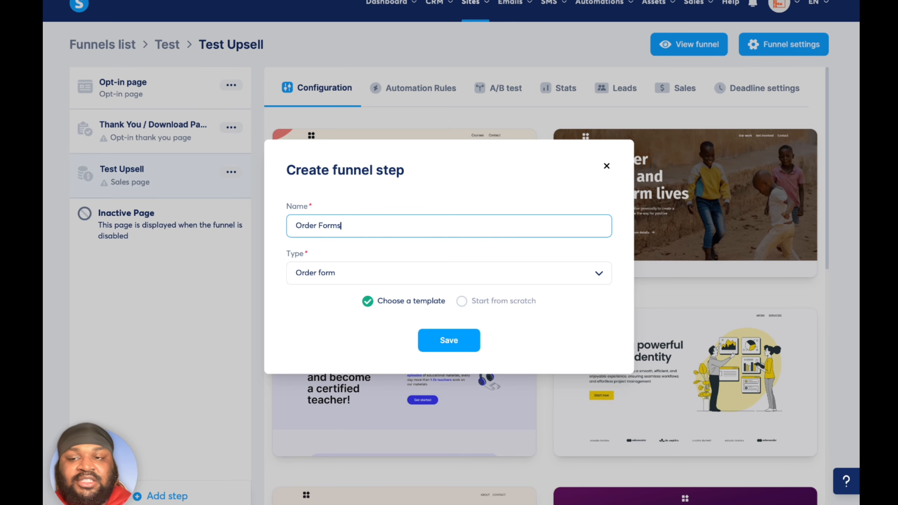
pyautogui.click(449, 340)
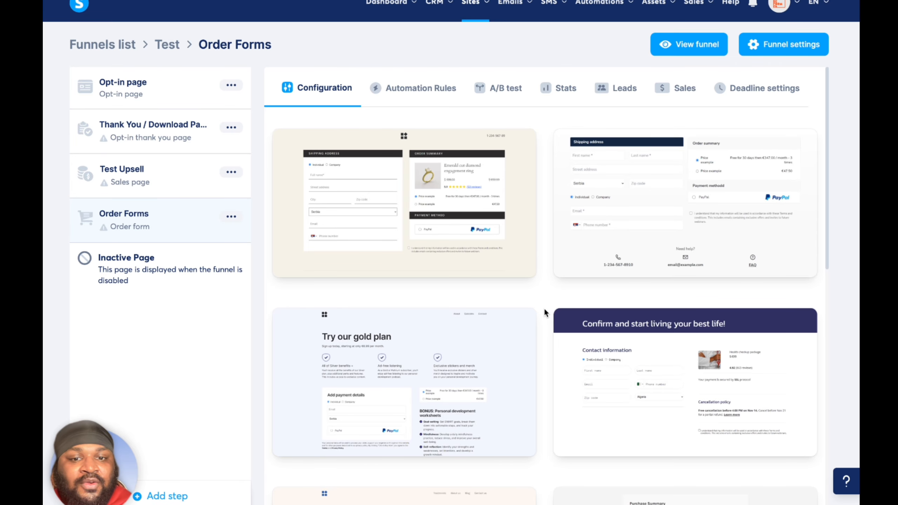
# Step: Browse the order form templates and examine the Immo Pro preview's feature list, customer information fields and payment section
pyautogui.scroll(-2, 544, 311)
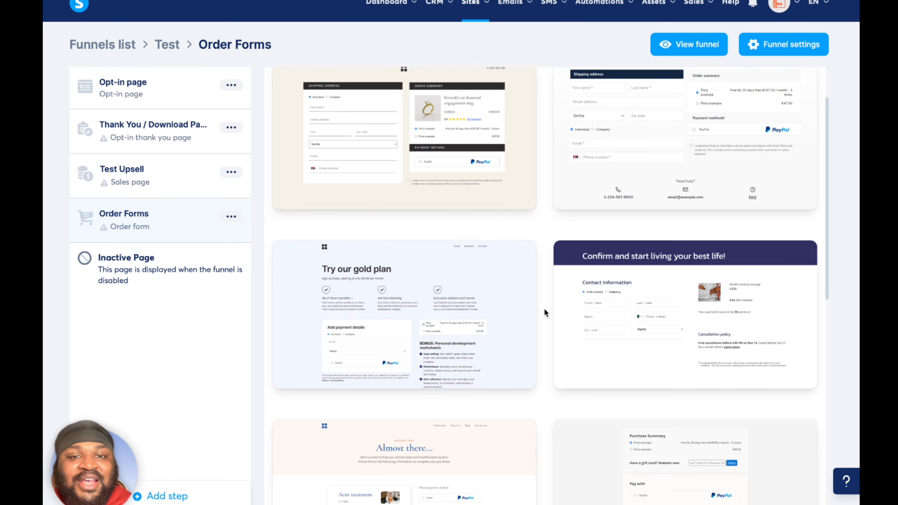
pyautogui.scroll(-1, 545, 313)
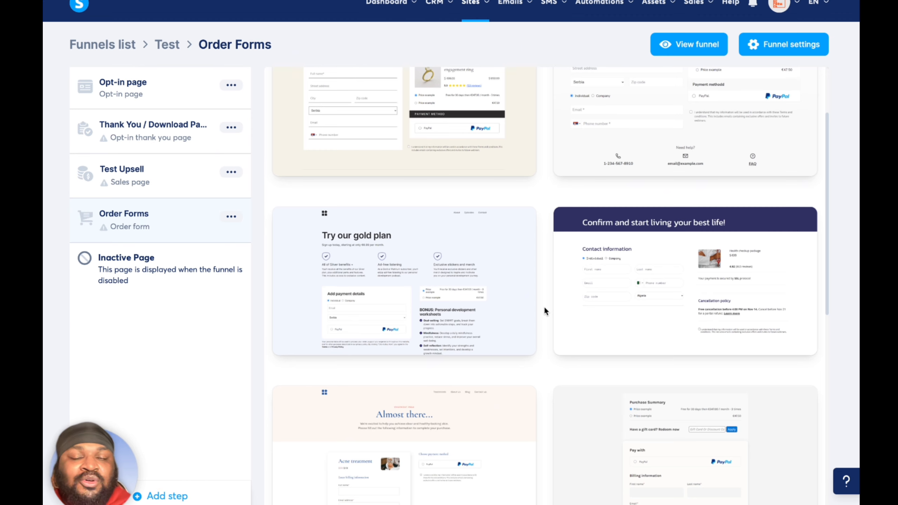
pyautogui.scroll(3, 545, 311)
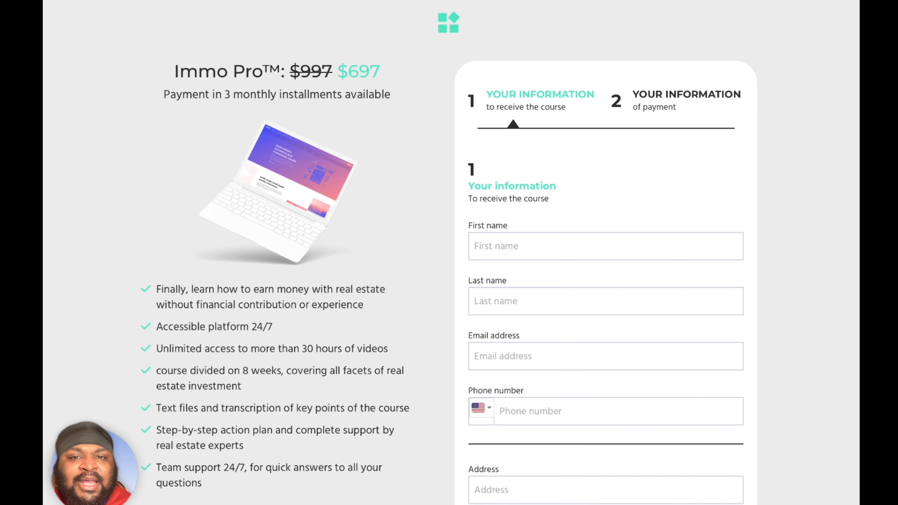
pyautogui.scroll(-8, 436, 273)
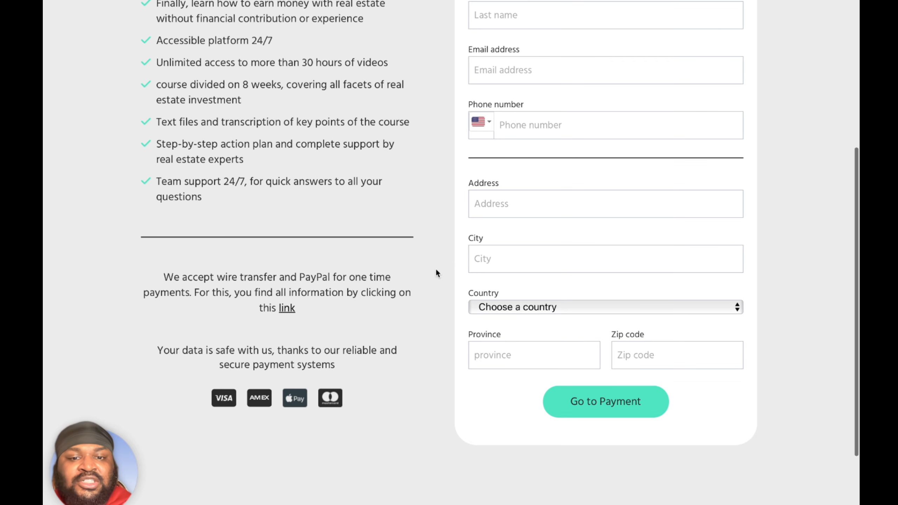
pyautogui.scroll(4, 436, 273)
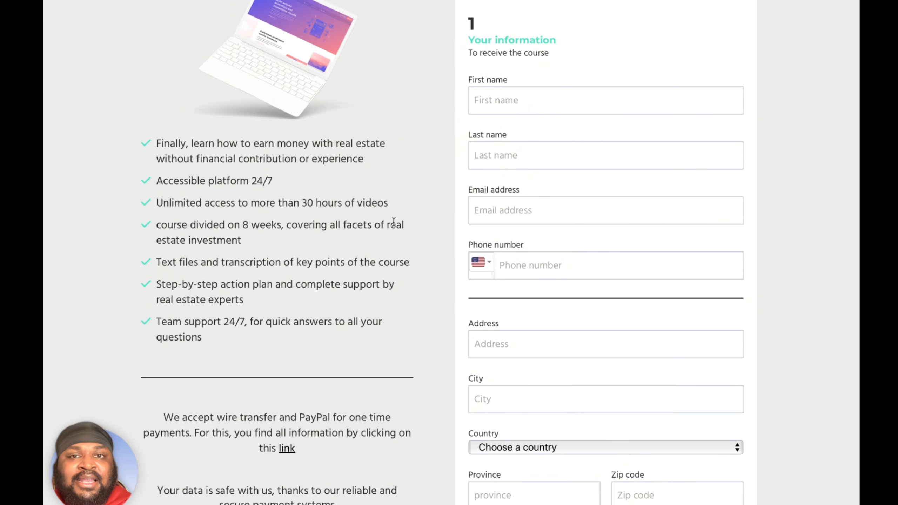
pyautogui.scroll(3, 395, 221)
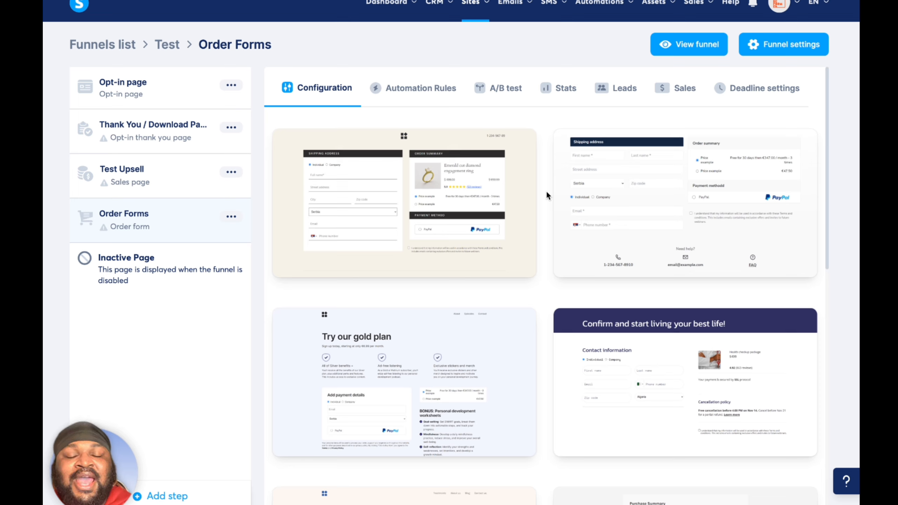
# Step: Preview the order form template featuring the emerald cut diamond engagement ring, and close the preview
pyautogui.moveTo(470, 237)
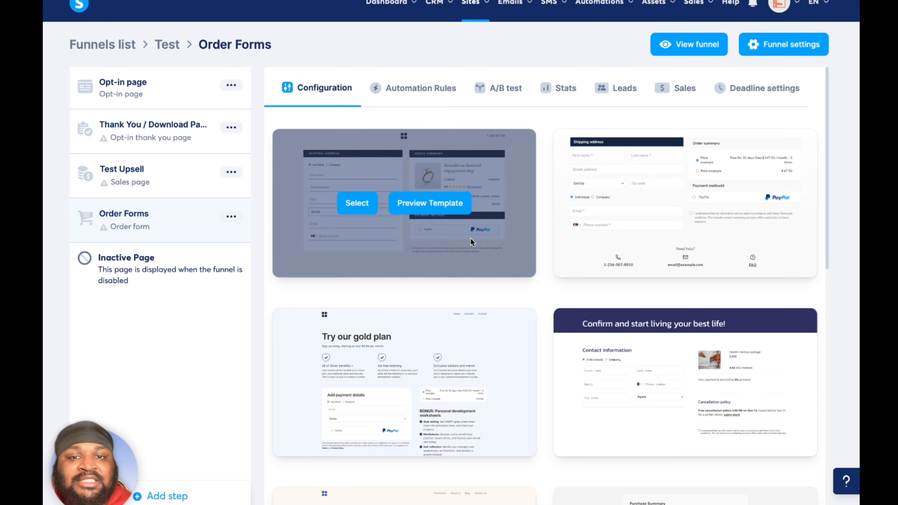
pyautogui.click(427, 209)
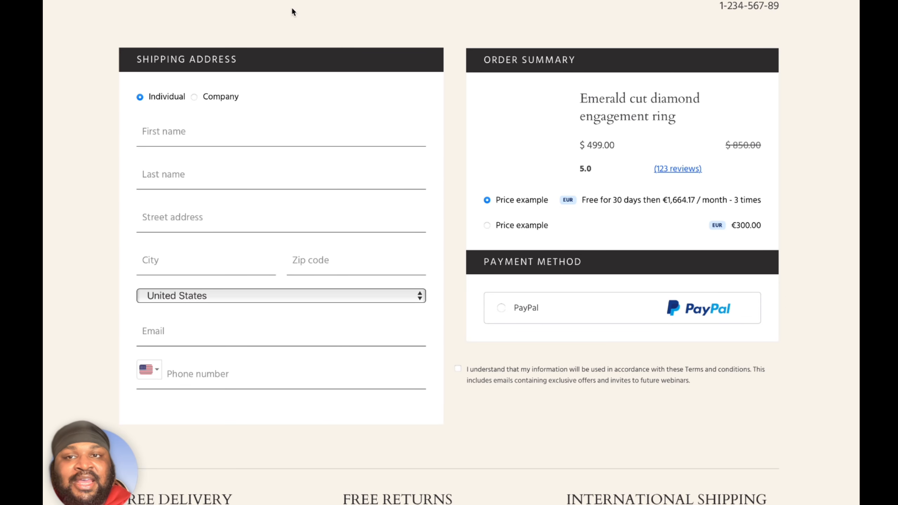
pyautogui.click(279, 1)
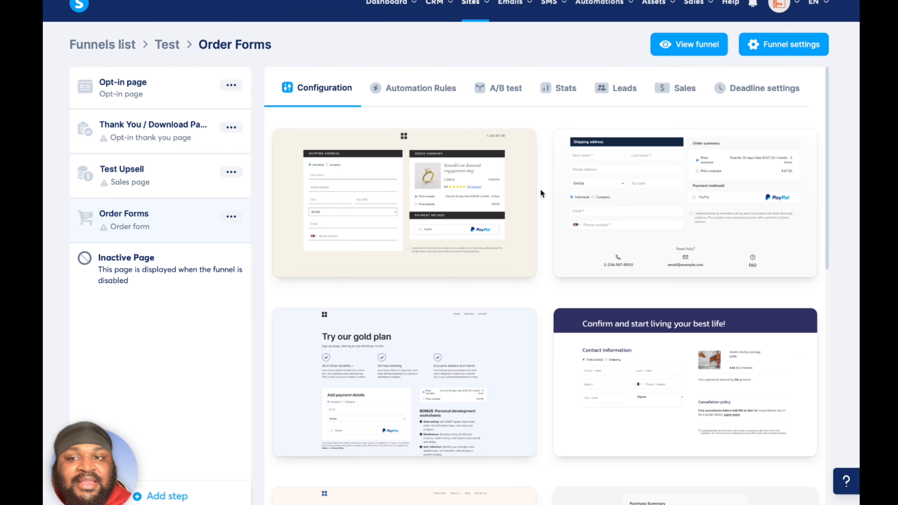
# Step: Add a funnel step named Upsell with the Upsell type, using the template option
pyautogui.click(174, 496)
pyautogui.click(373, 269)
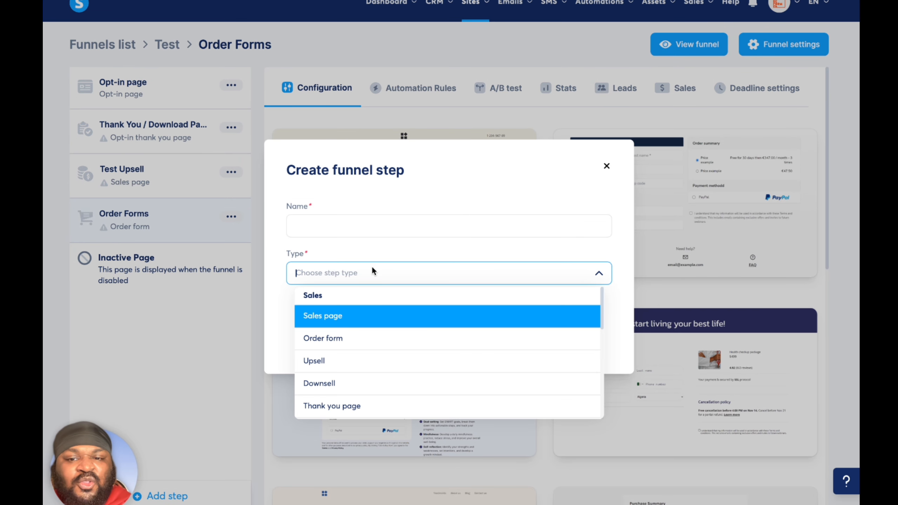
pyautogui.click(345, 367)
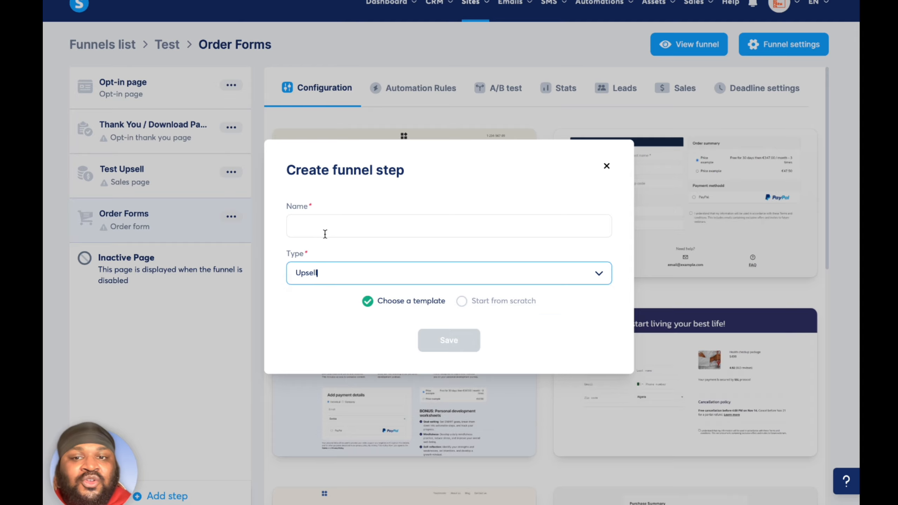
pyautogui.click(325, 231)
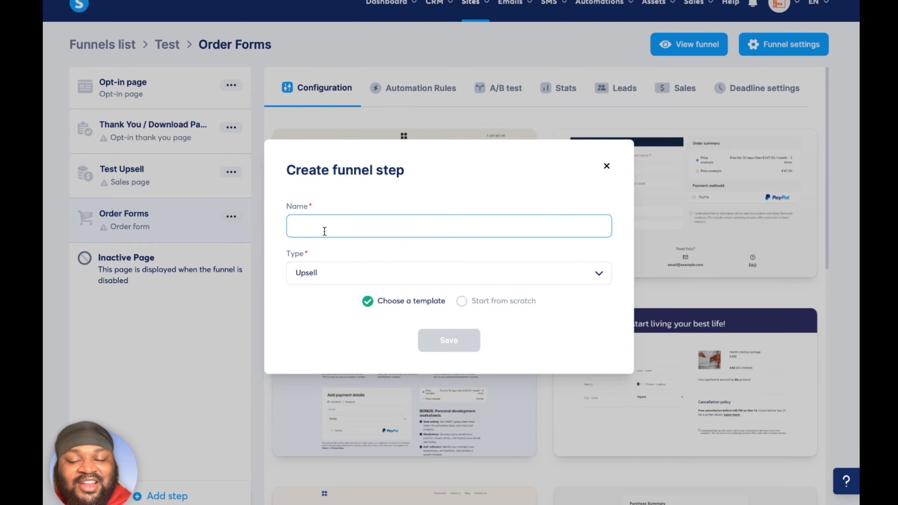
pyautogui.write('Upsell')
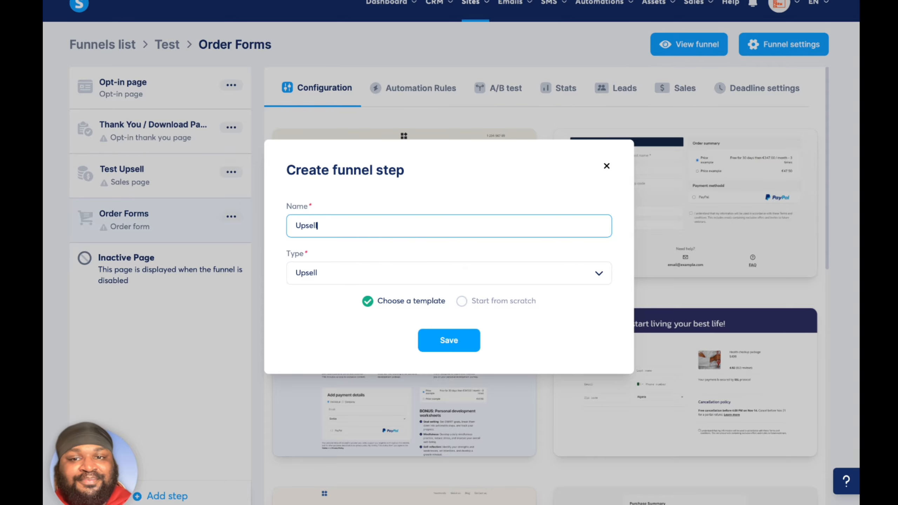
pyautogui.click(441, 339)
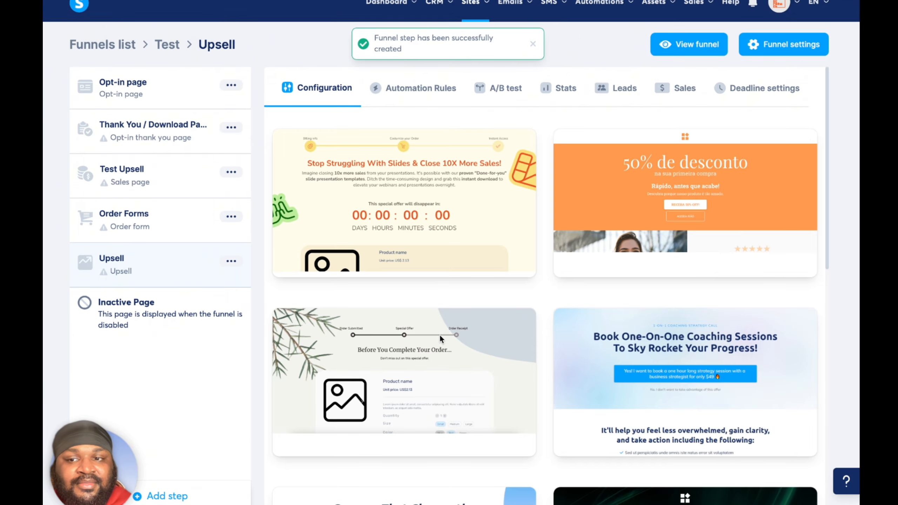
# Step: Preview the "Stop Struggling With Slides" upsell template and examine its countdown, product block, benefits list and accept and decline buttons
pyautogui.moveTo(462, 228)
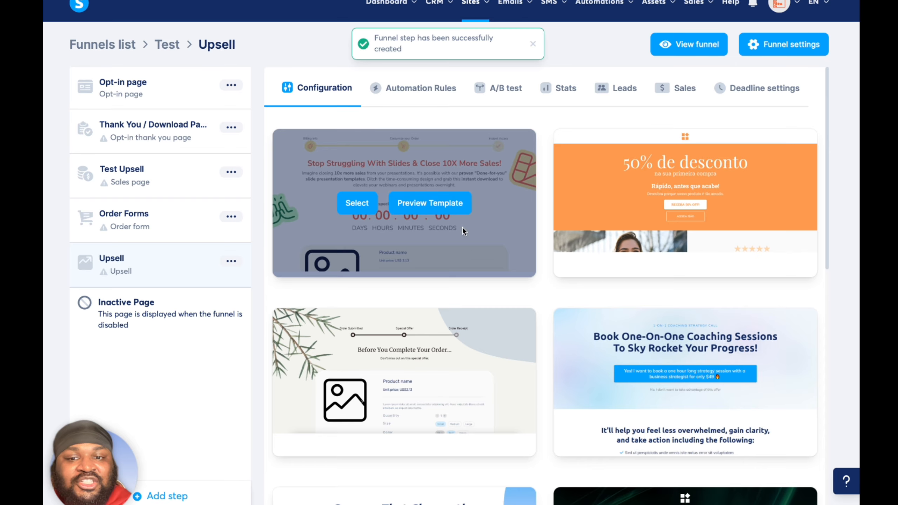
pyautogui.click(427, 209)
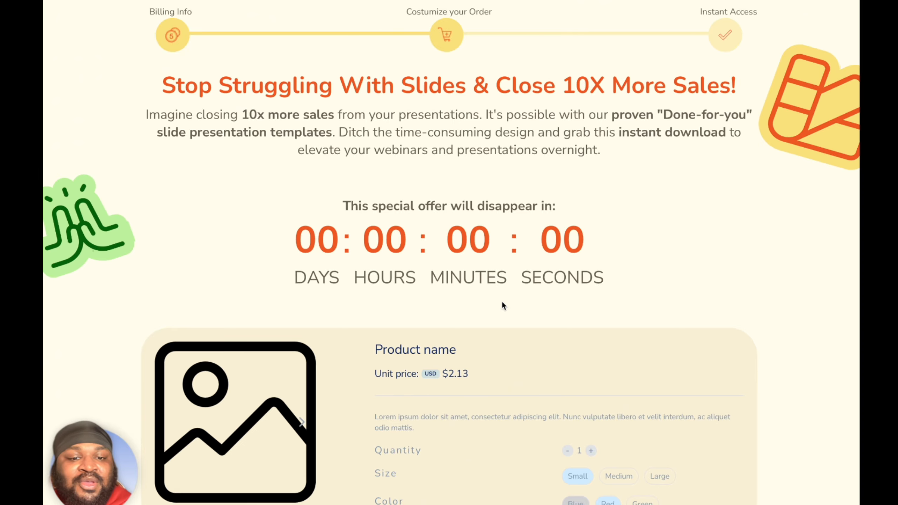
pyautogui.scroll(-4, 504, 305)
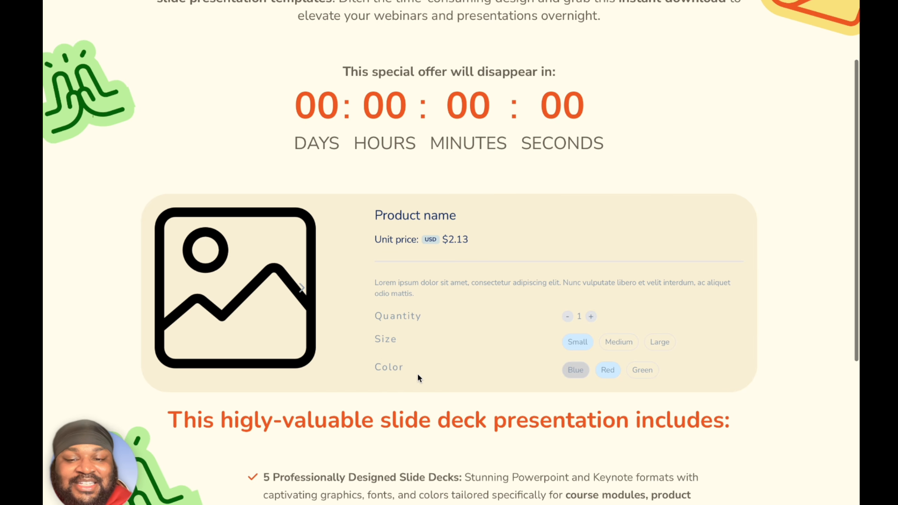
pyautogui.scroll(-8, 417, 374)
pyautogui.scroll(-1, 417, 374)
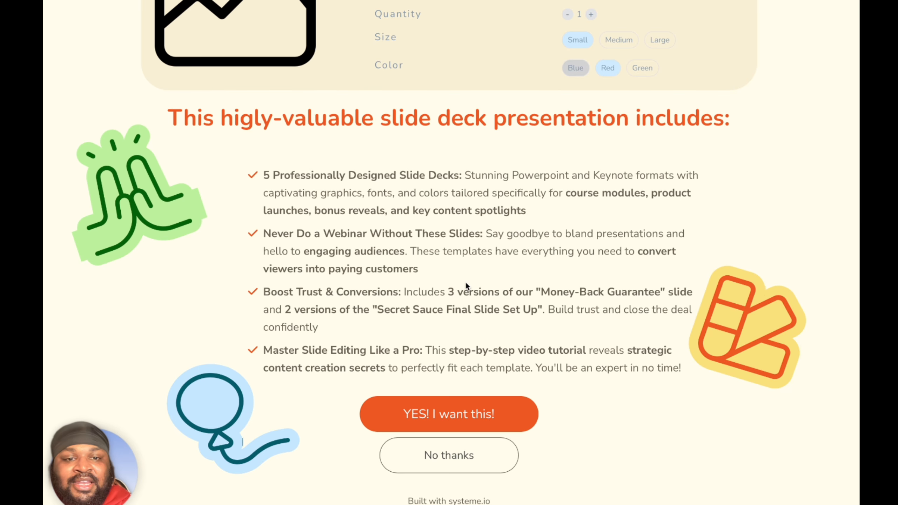
pyautogui.scroll(8, 466, 281)
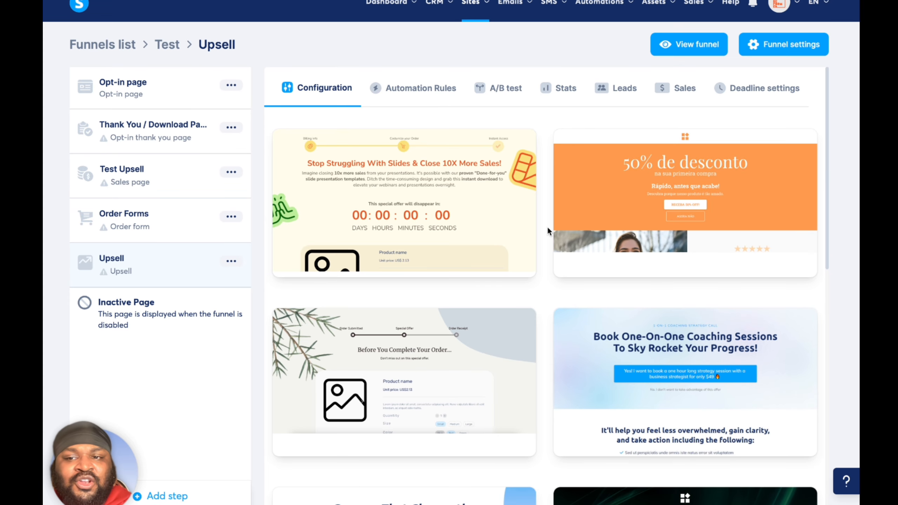
# Step: Add a funnel step named Downsell with the Downsell type, using the template option
pyautogui.click(175, 498)
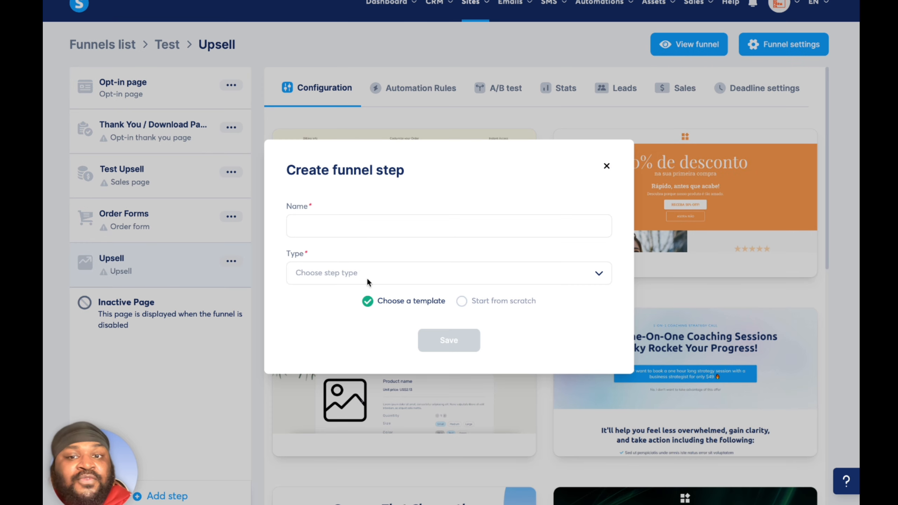
pyautogui.click(354, 225)
pyautogui.write('Del')
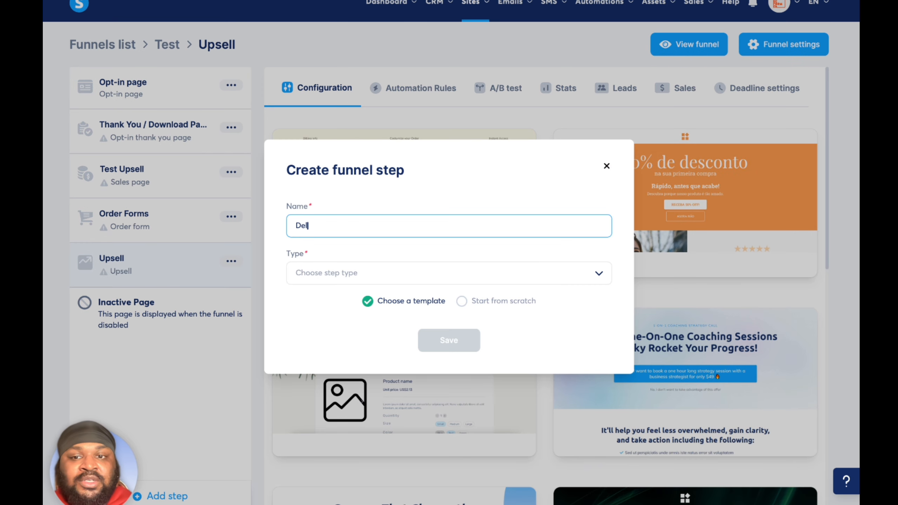
pyautogui.press('BackSpace')
pyautogui.press('BackSpace')
pyautogui.write('owlse')
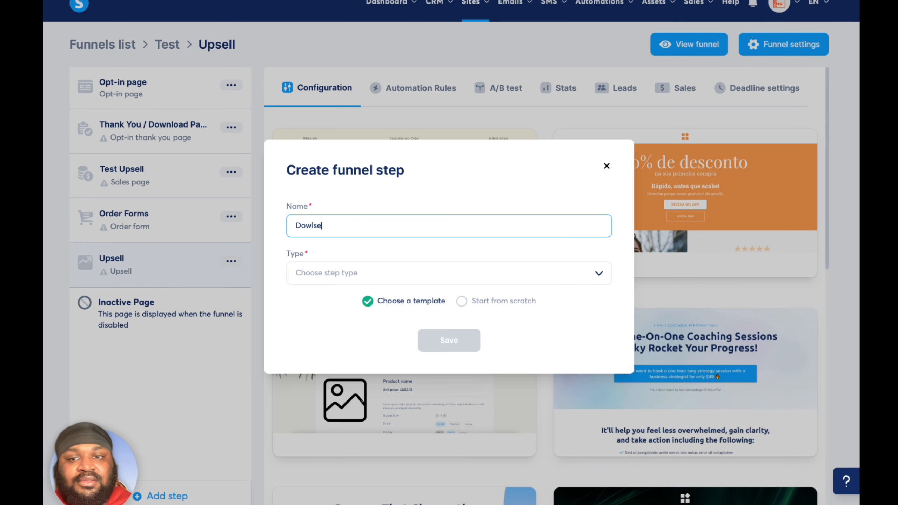
pyautogui.press('BackSpace')
pyautogui.press('BackSpace')
pyautogui.press('BackSpace')
pyautogui.press('BackSpace')
pyautogui.press('BackSpace')
pyautogui.write('ownsel')
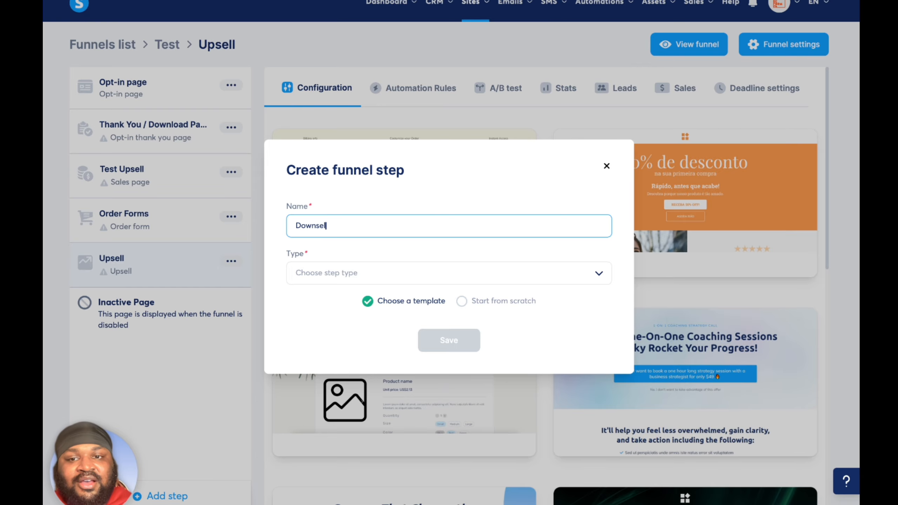
pyautogui.write('l')
pyautogui.click(359, 270)
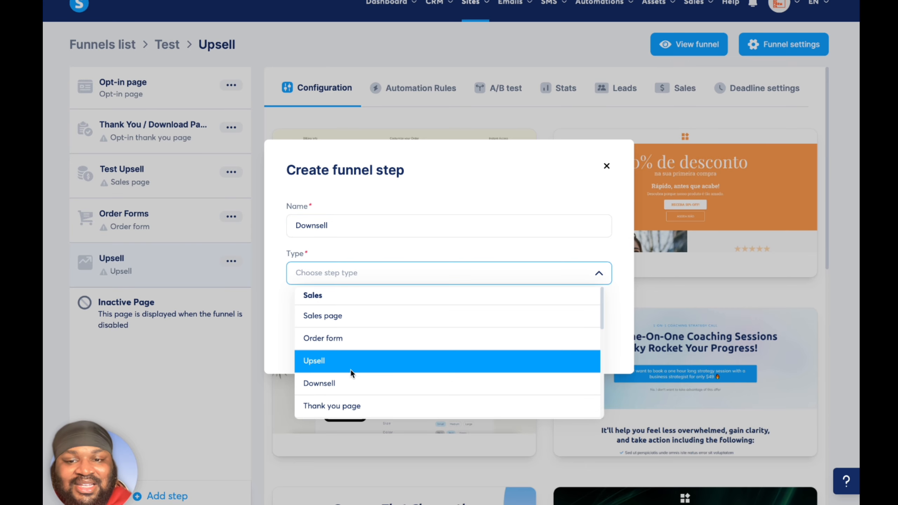
pyautogui.click(348, 383)
pyautogui.click(433, 338)
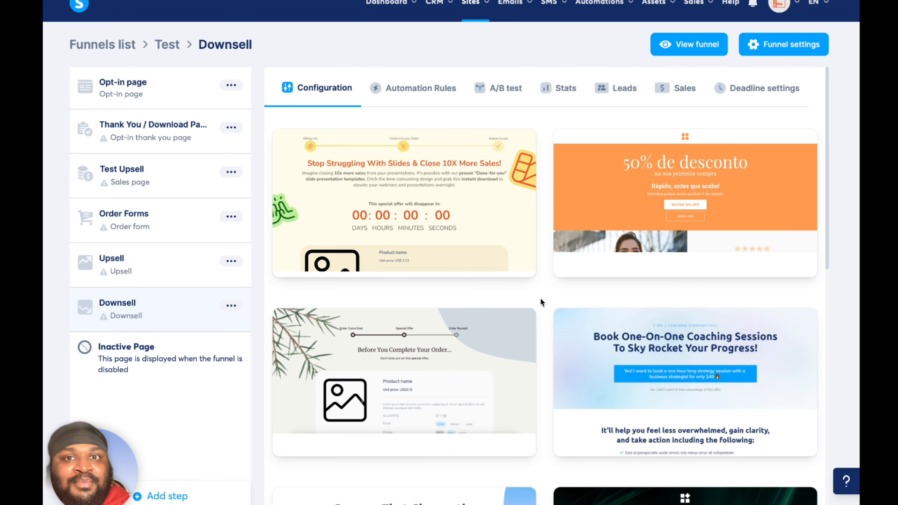
# Step: Browse the templates offered for the Downsell step down to the end of the list
pyautogui.scroll(-5, 541, 298)
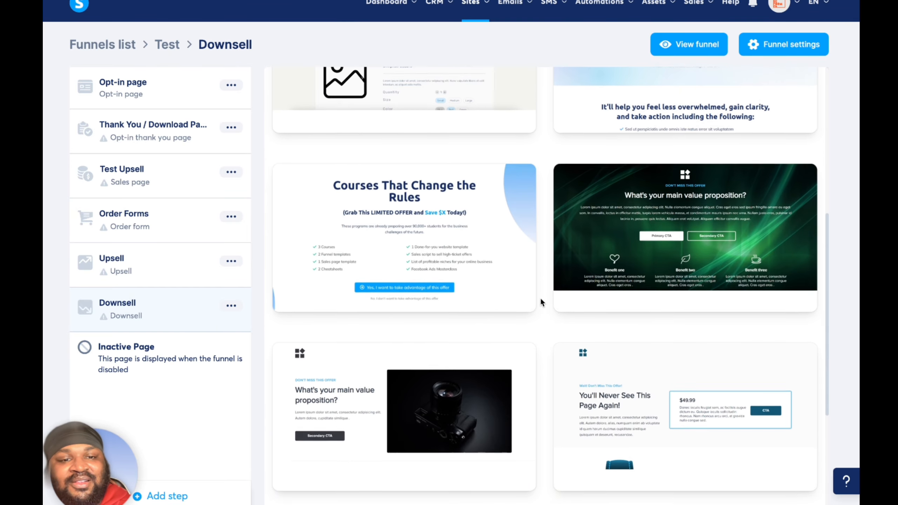
pyautogui.scroll(-3, 541, 298)
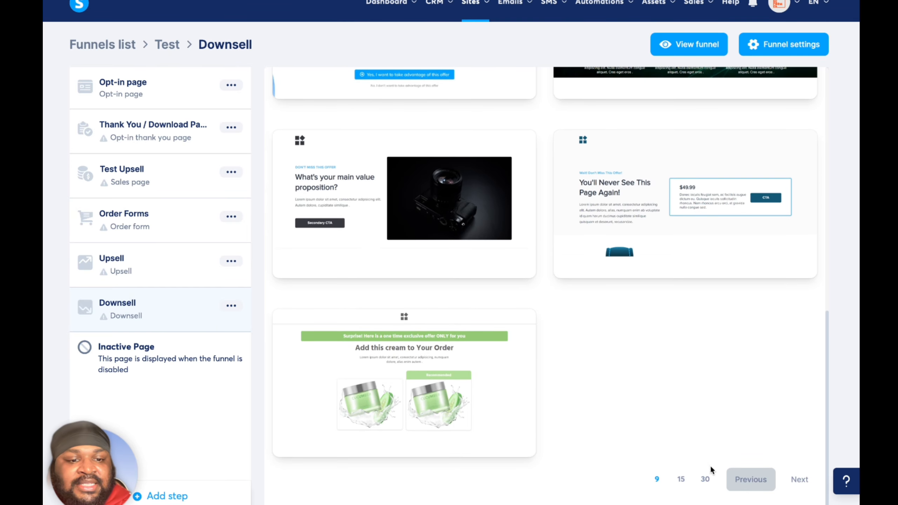
# Step: Show 30 templates per page for the Downsell step and browse the whole list
pyautogui.click(706, 479)
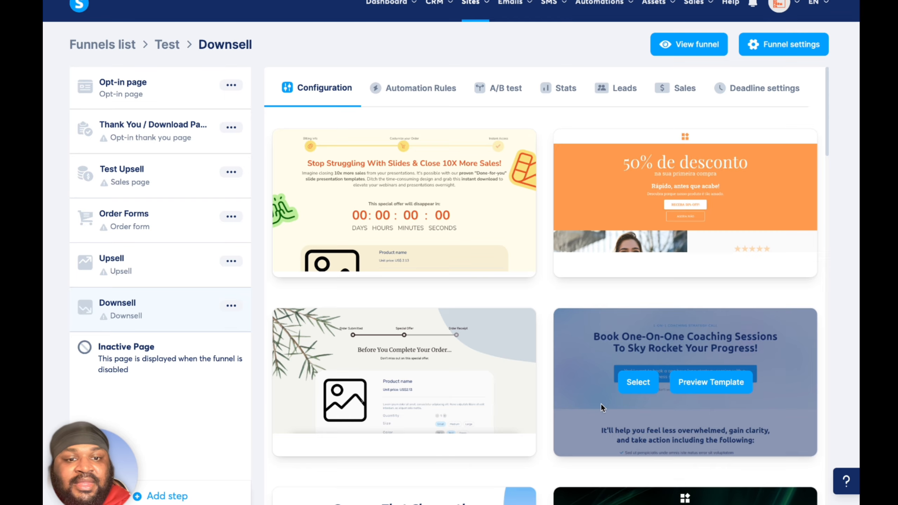
pyautogui.scroll(-20, 601, 404)
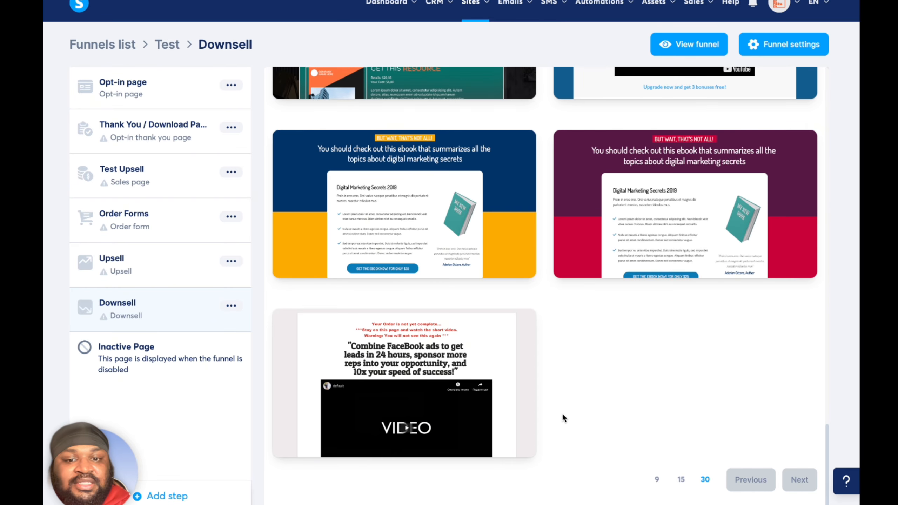
pyautogui.scroll(5, 565, 421)
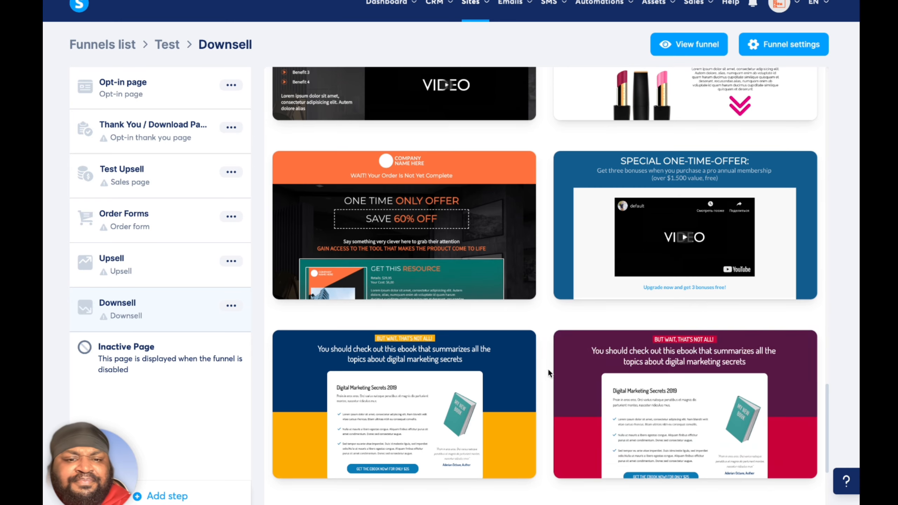
pyautogui.scroll(15, 559, 416)
pyautogui.scroll(1, 559, 416)
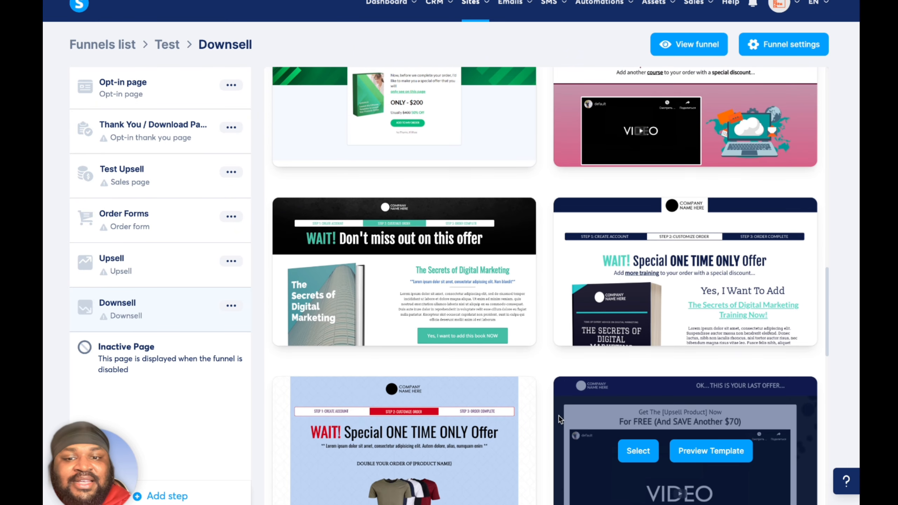
pyautogui.scroll(2, 558, 416)
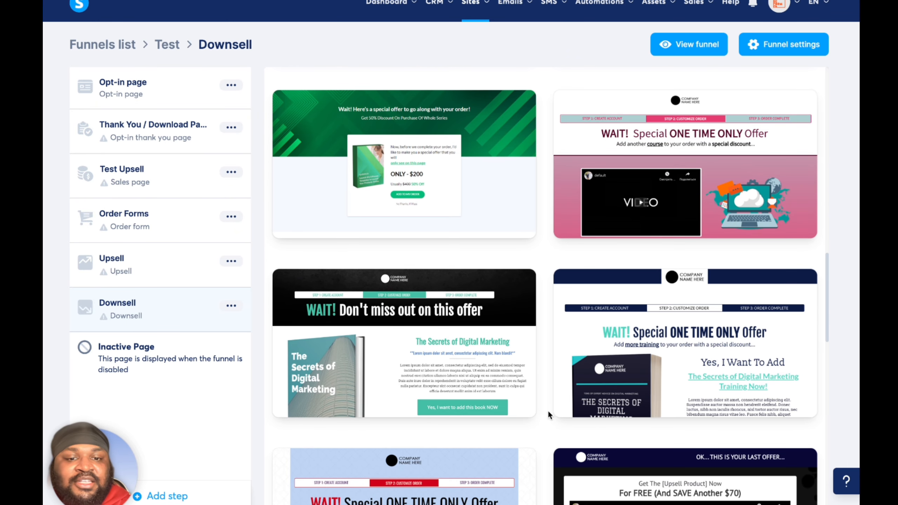
pyautogui.scroll(20, 547, 412)
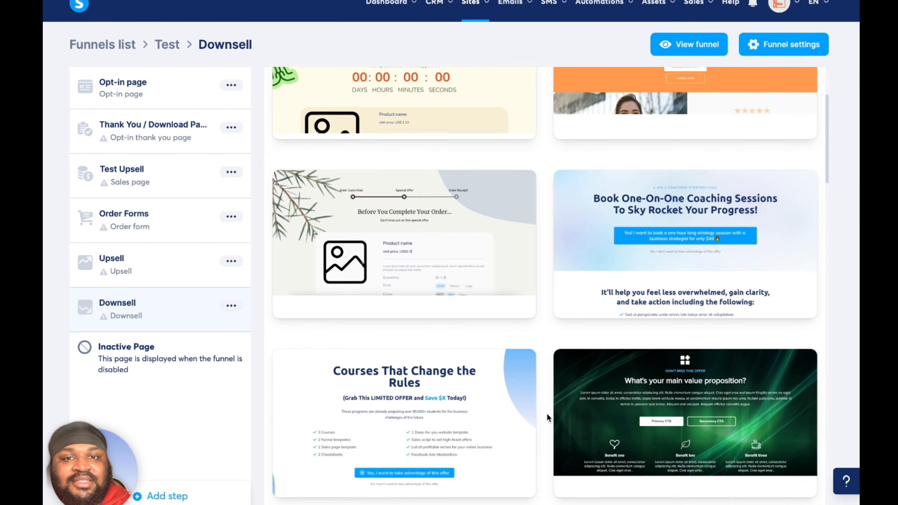
pyautogui.scroll(-1, 546, 413)
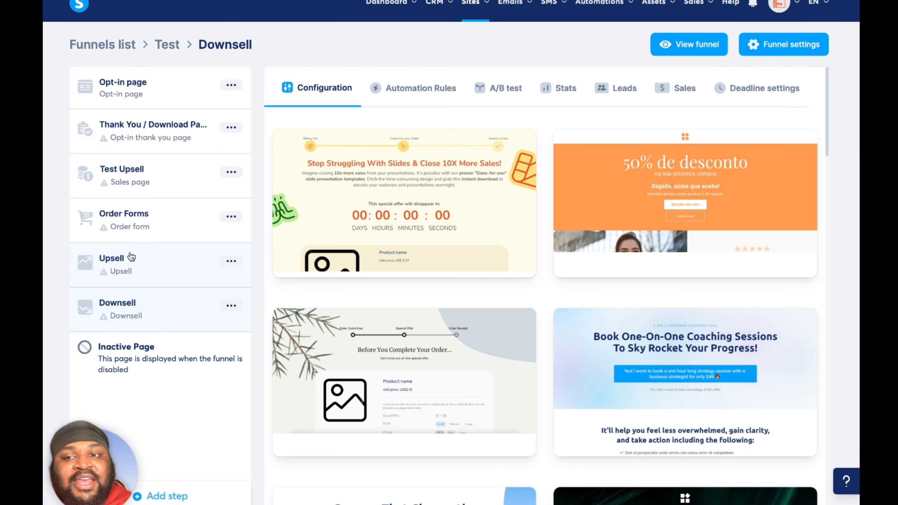
pyautogui.click(229, 262)
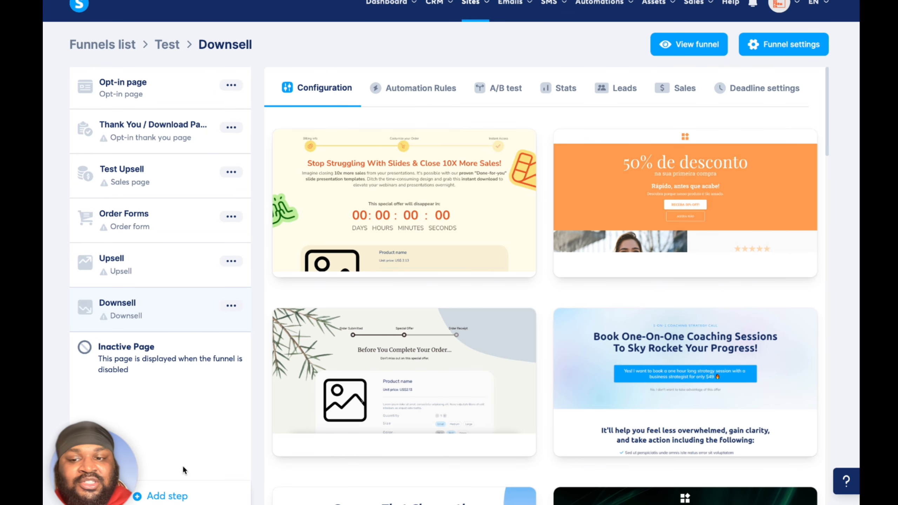
# Step: Review the step types offered for a new funnel step, from Sales and Opt-in to Misc and Webinar, and close the dialog without creating one
pyautogui.click(175, 496)
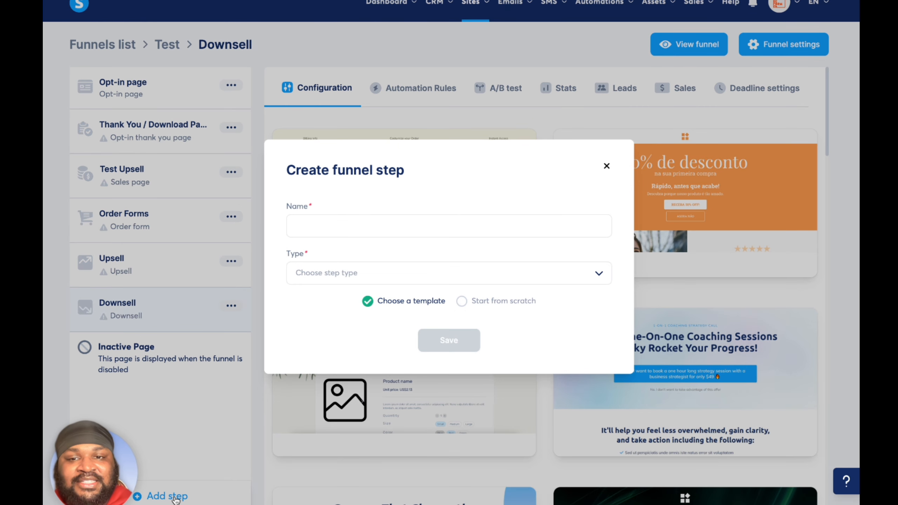
pyautogui.click(420, 272)
pyautogui.scroll(-3, 420, 357)
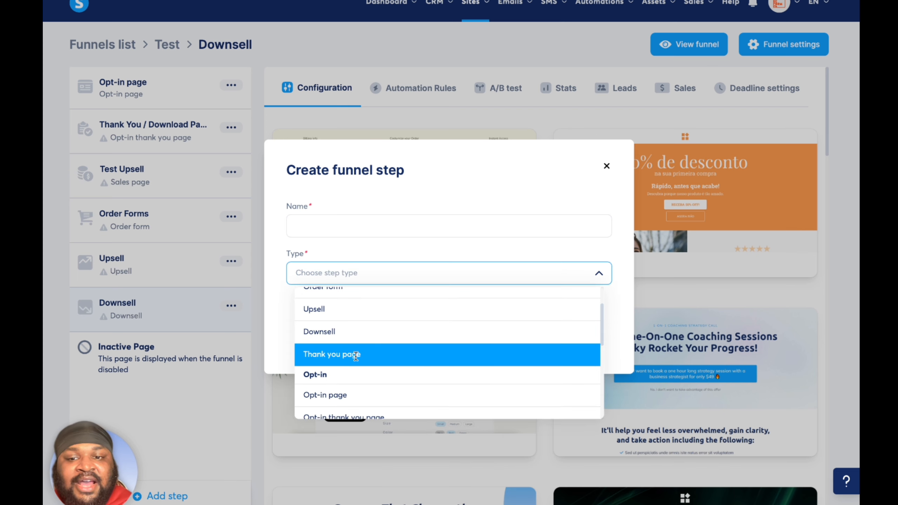
pyautogui.scroll(-2, 391, 357)
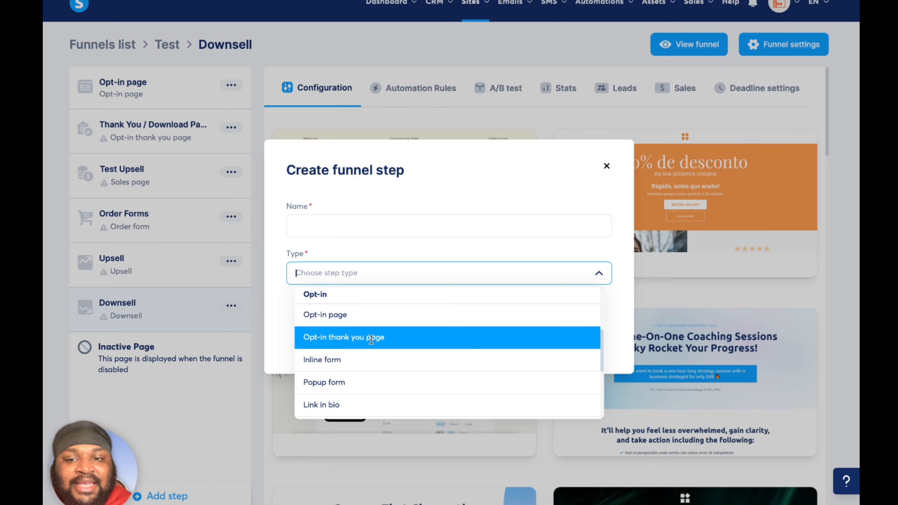
pyautogui.scroll(-2, 370, 339)
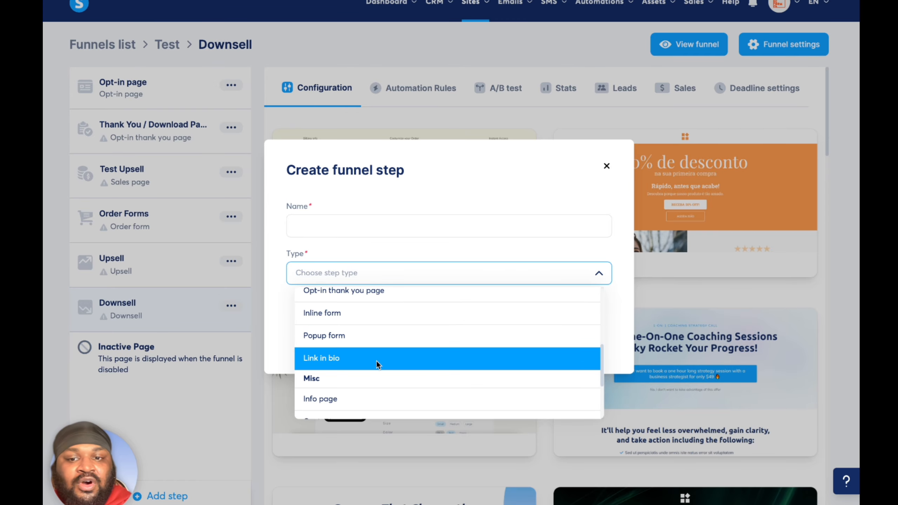
pyautogui.scroll(-3, 376, 361)
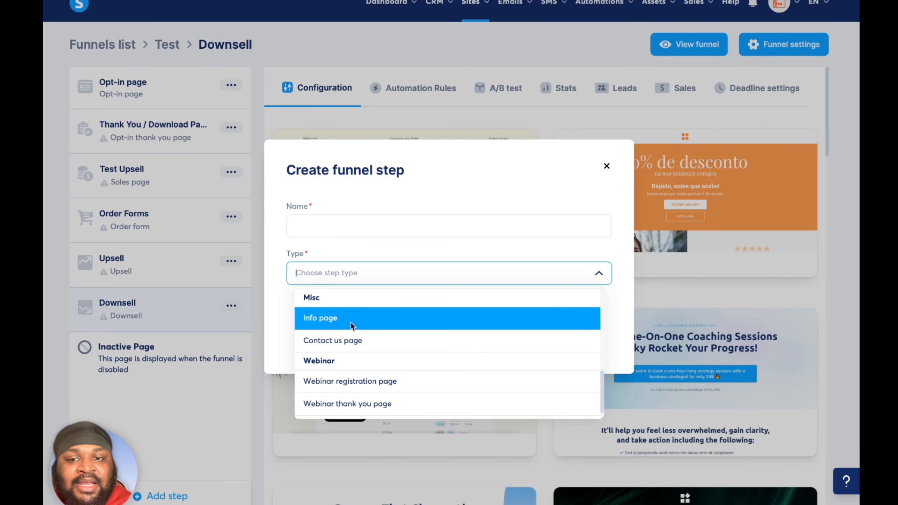
pyautogui.scroll(-1, 367, 347)
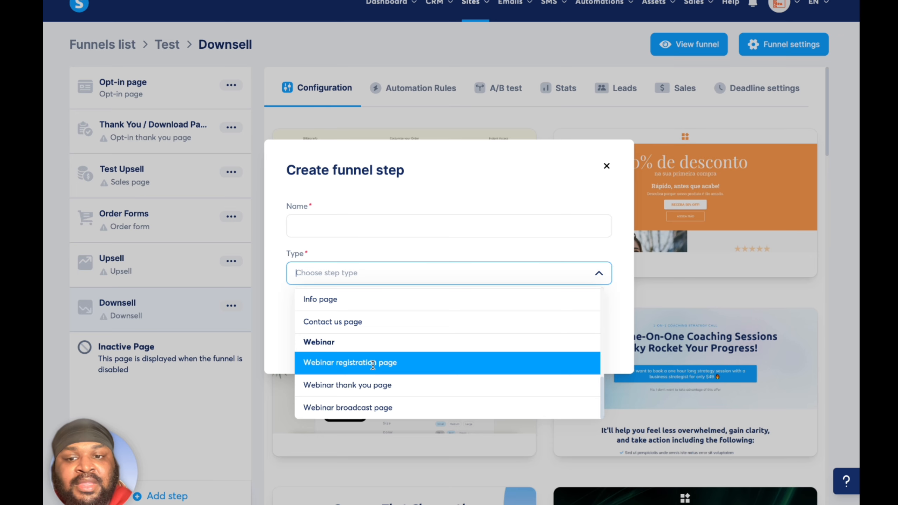
pyautogui.scroll(1, 373, 366)
pyautogui.scroll(-1, 375, 366)
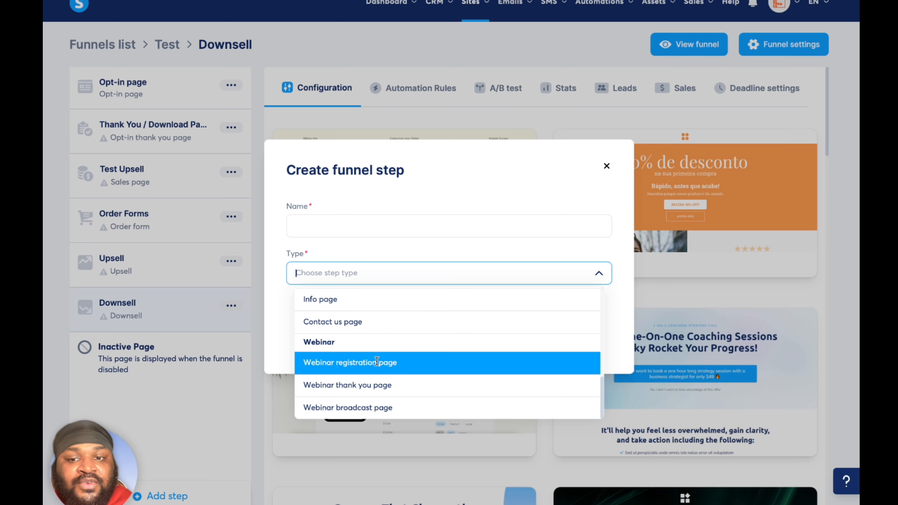
pyautogui.scroll(2, 377, 363)
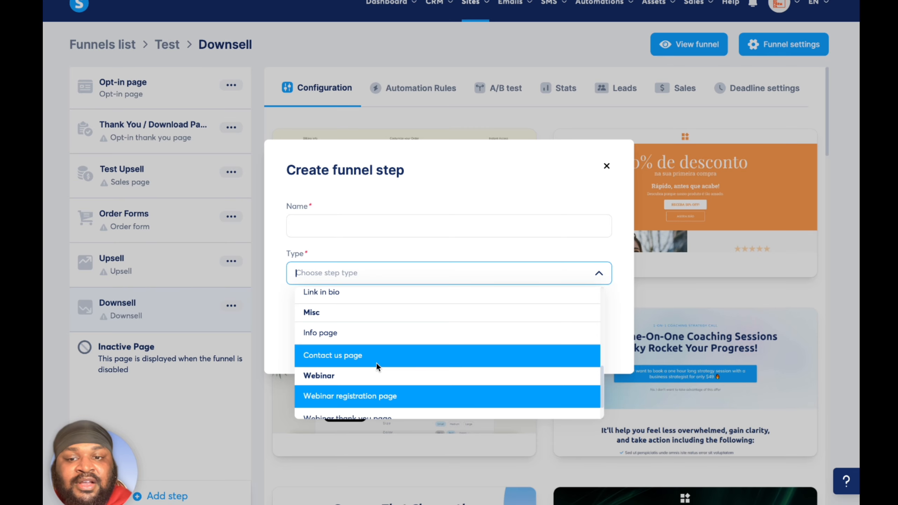
pyautogui.scroll(3, 367, 354)
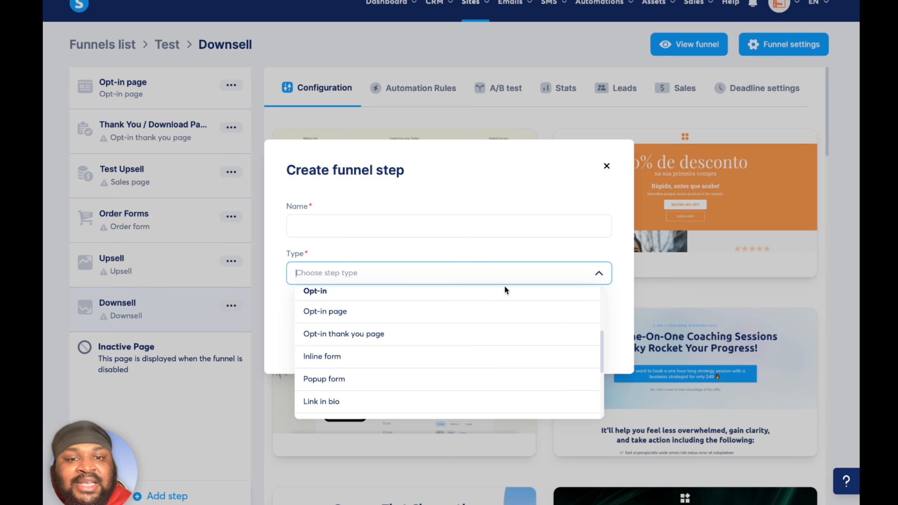
pyautogui.scroll(2, 491, 354)
pyautogui.scroll(2, 491, 355)
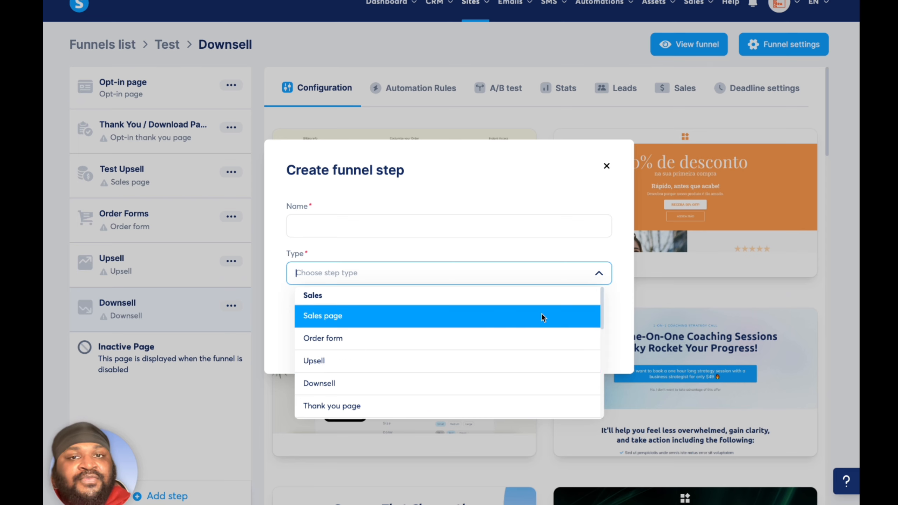
pyautogui.scroll(-5, 542, 315)
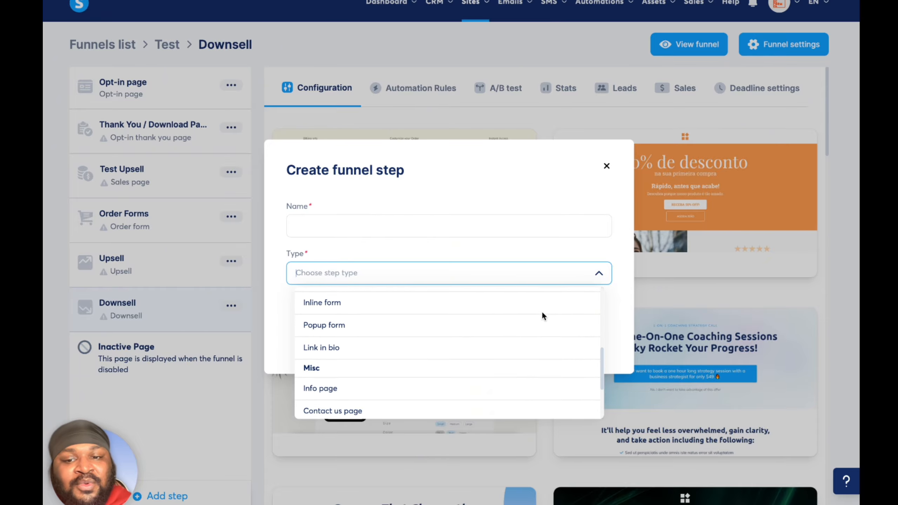
pyautogui.scroll(-2, 542, 311)
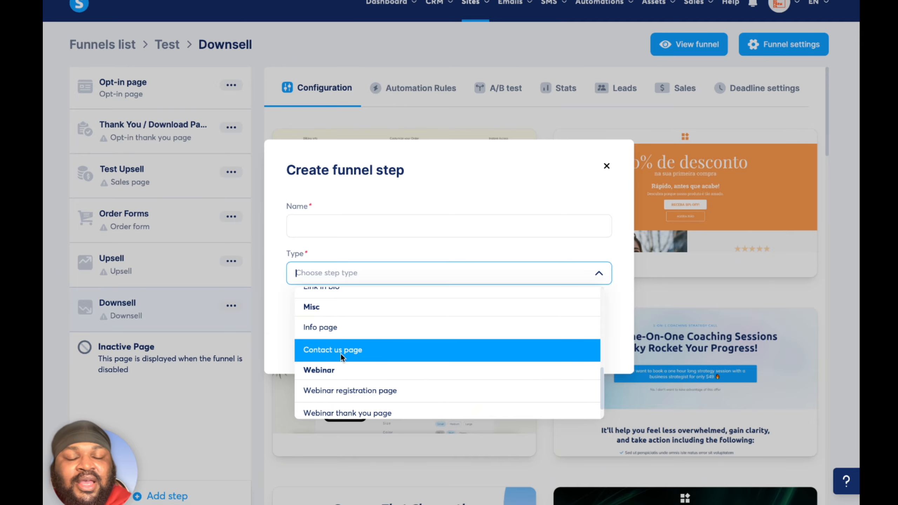
pyautogui.scroll(1, 341, 353)
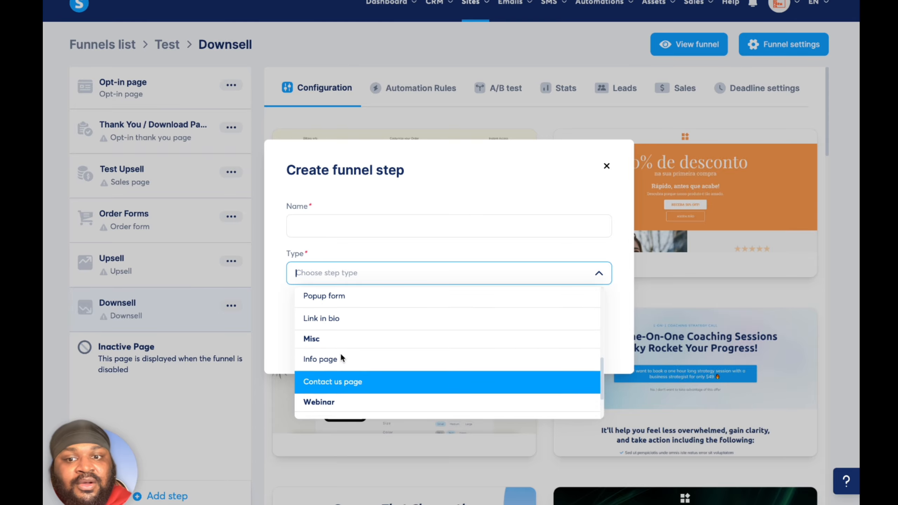
pyautogui.scroll(6, 340, 353)
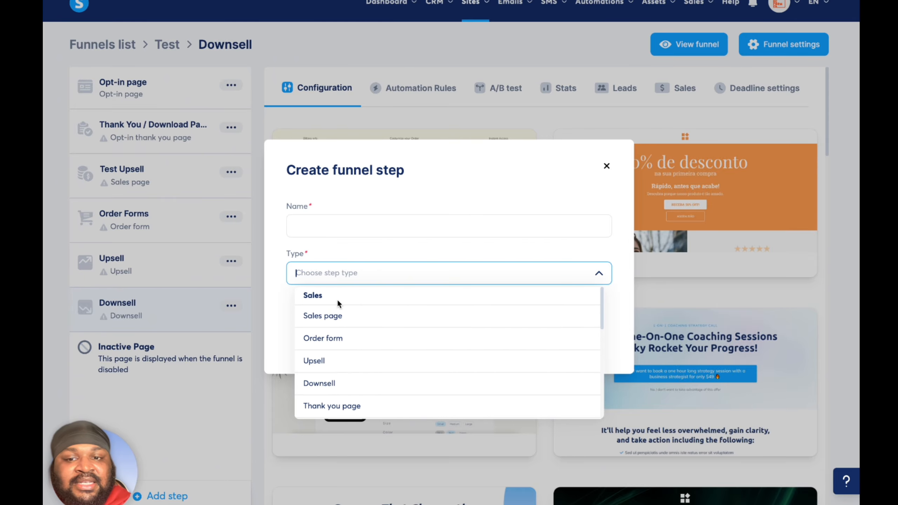
pyautogui.scroll(-2, 338, 340)
pyautogui.scroll(2, 341, 318)
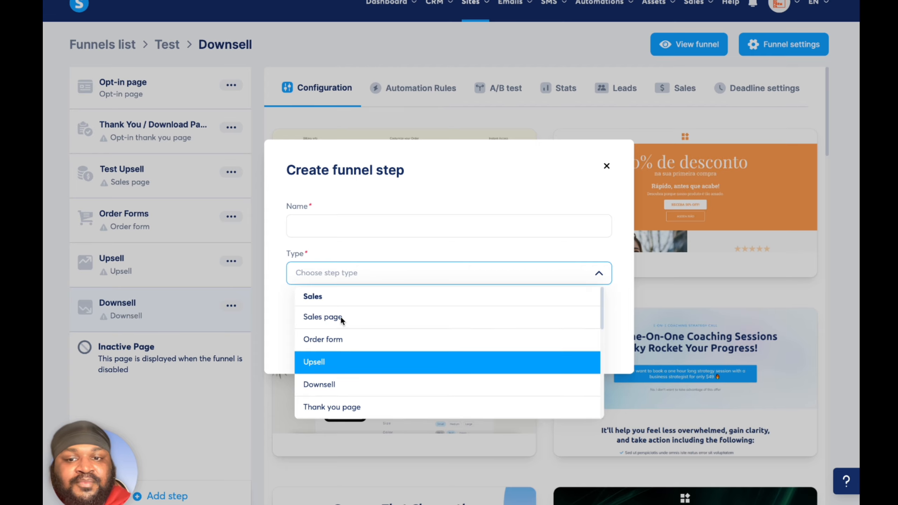
pyautogui.scroll(-3, 341, 316)
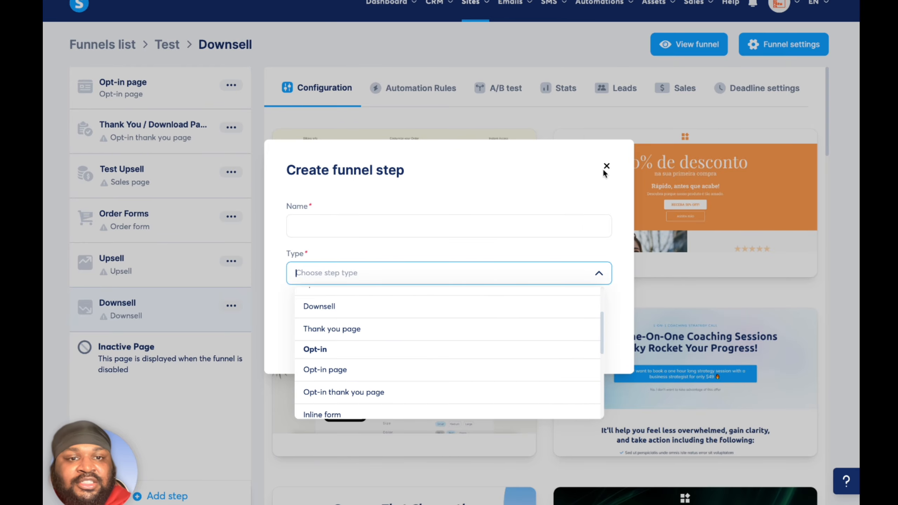
pyautogui.click(607, 166)
pyautogui.click(607, 167)
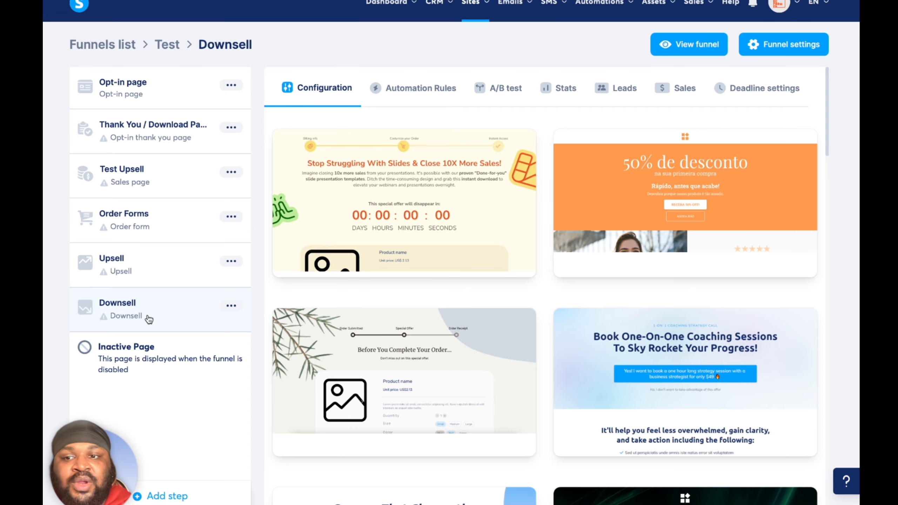
# Step: Browse the templates for the Thank You / Download Page step, including the second page of results
pyautogui.click(158, 138)
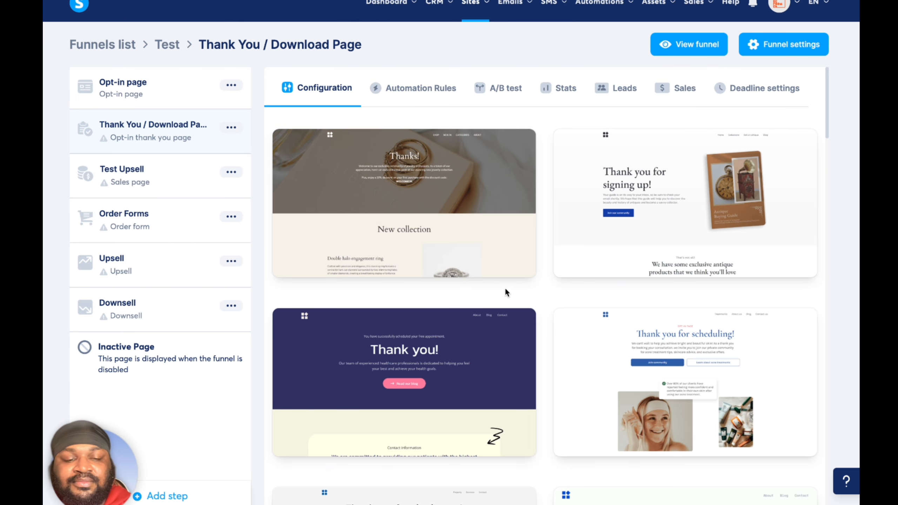
pyautogui.scroll(-20, 540, 310)
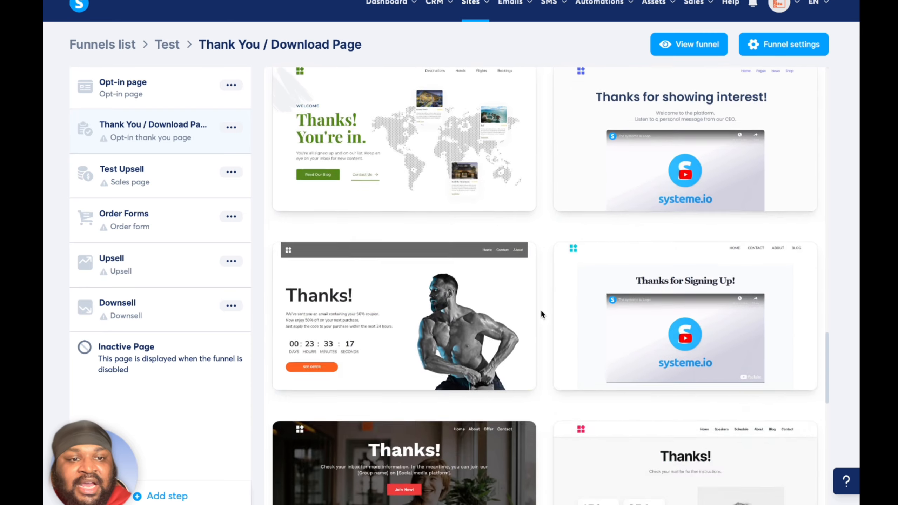
pyautogui.scroll(-8, 541, 309)
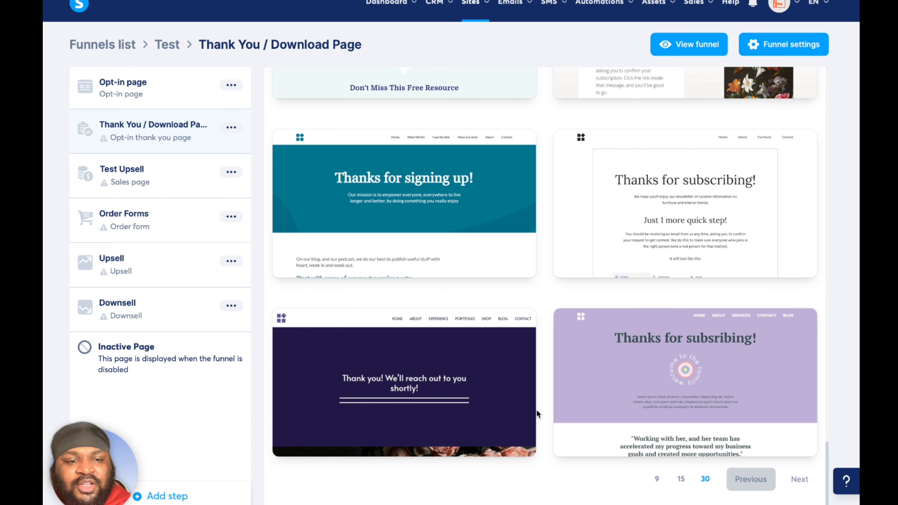
pyautogui.moveTo(588, 411)
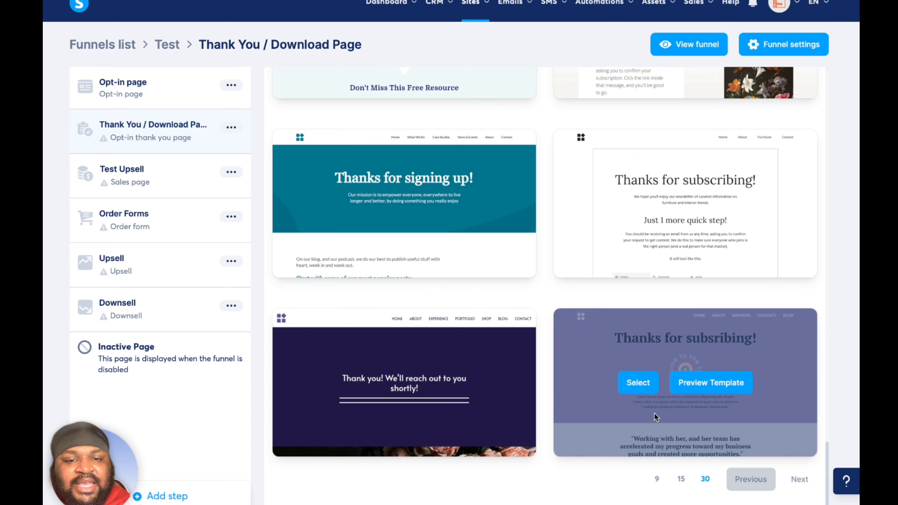
pyautogui.click(799, 479)
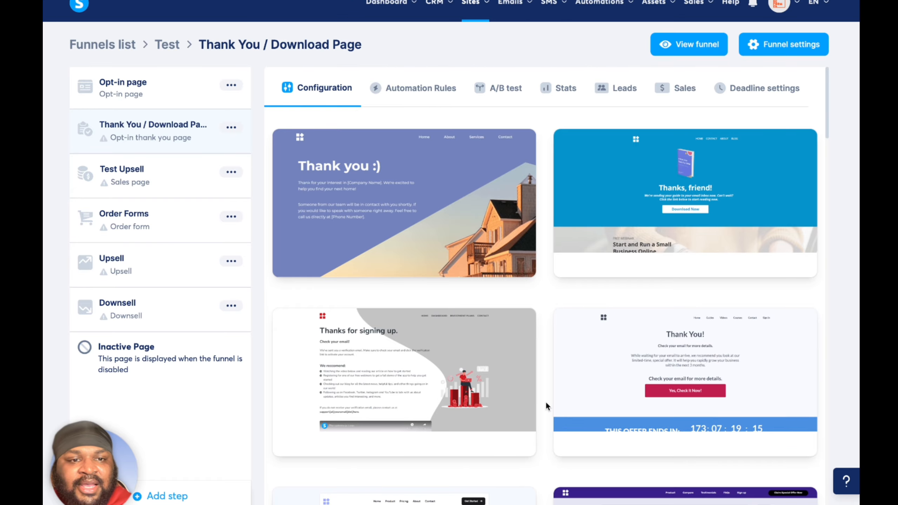
pyautogui.scroll(-4, 546, 402)
pyautogui.scroll(-4, 546, 402)
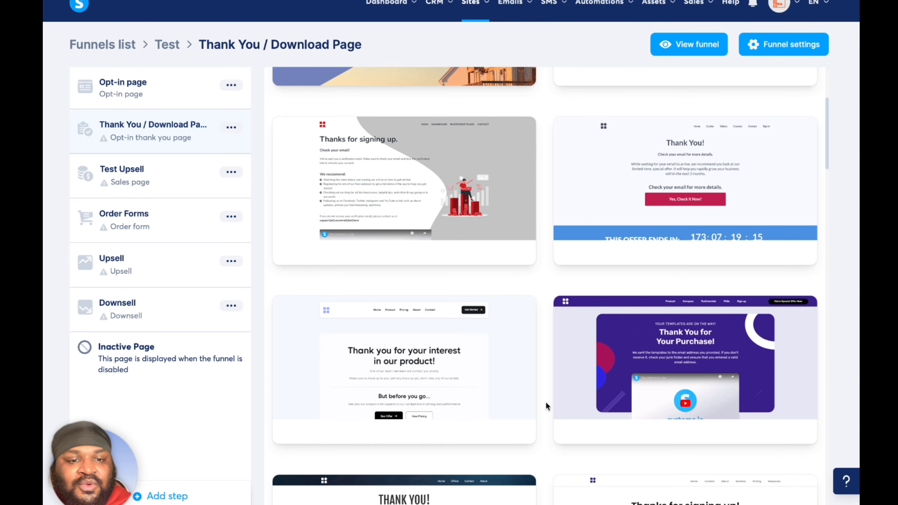
# Step: Preview the "Thank You for Your Purchase!" template for the Thank You / Download Page step and read through it to the end
pyautogui.moveTo(662, 348)
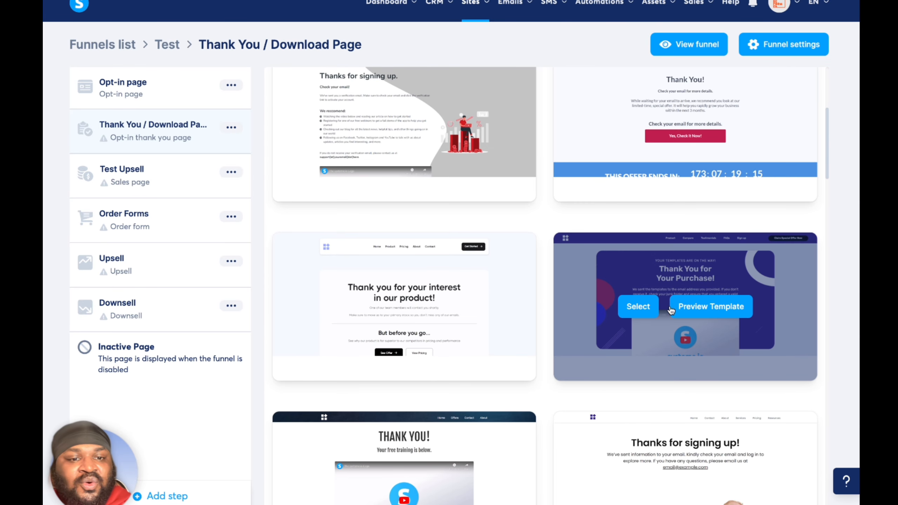
pyautogui.click(703, 299)
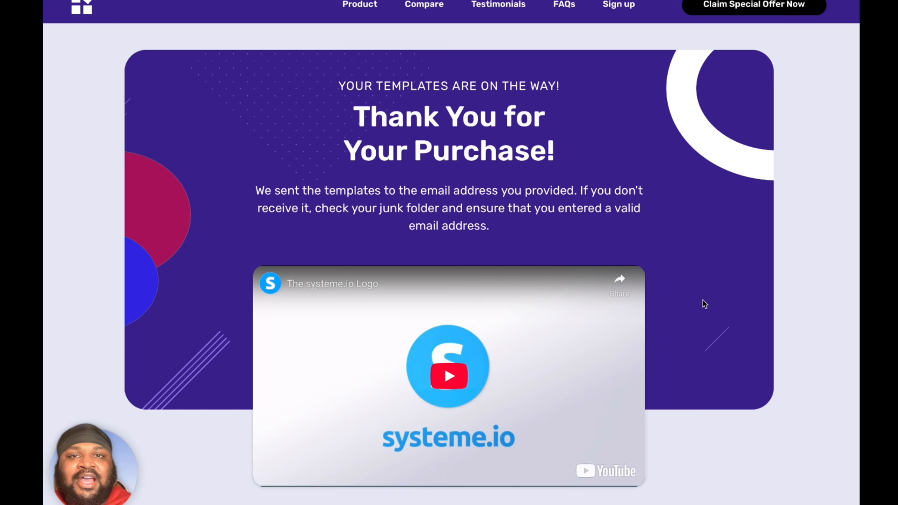
pyautogui.scroll(-2, 703, 300)
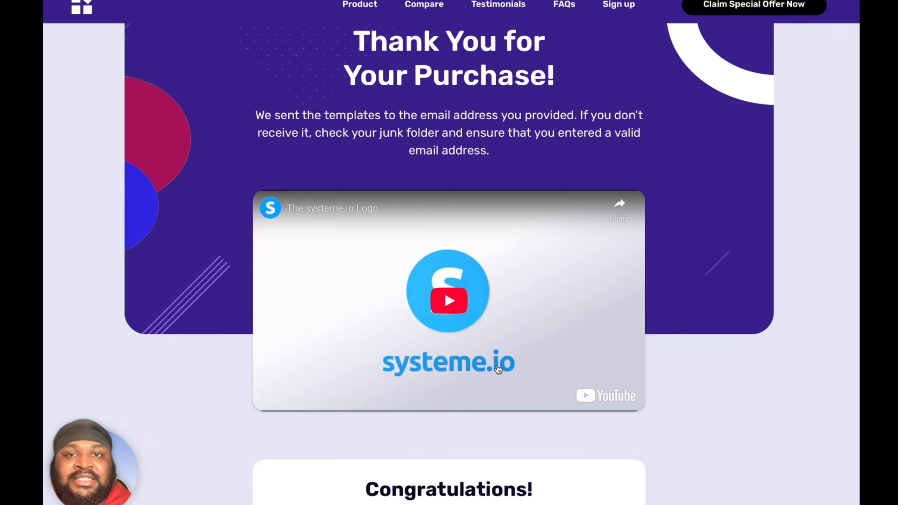
pyautogui.scroll(-5, 498, 369)
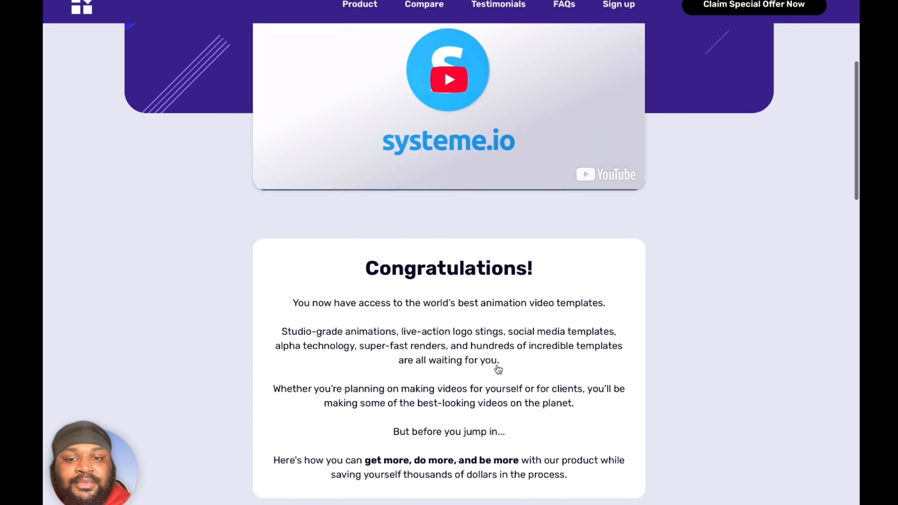
pyautogui.scroll(-9, 499, 370)
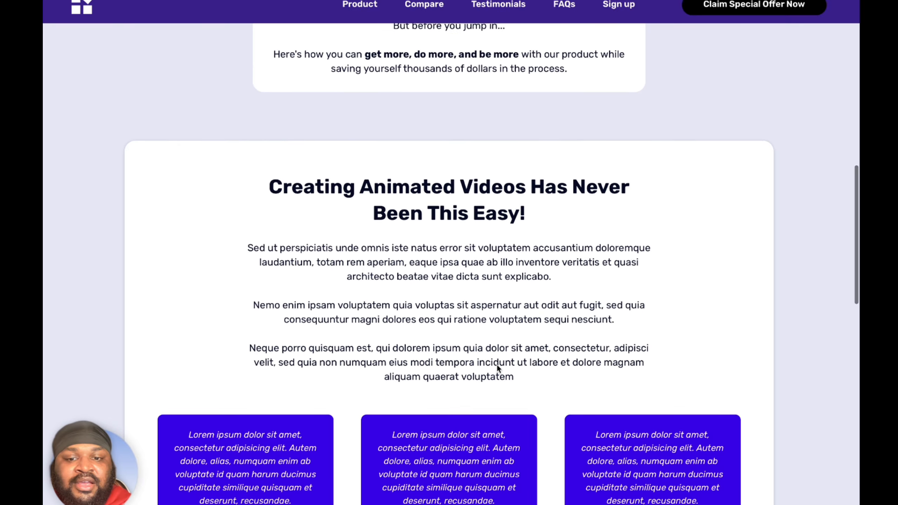
pyautogui.scroll(-10, 497, 366)
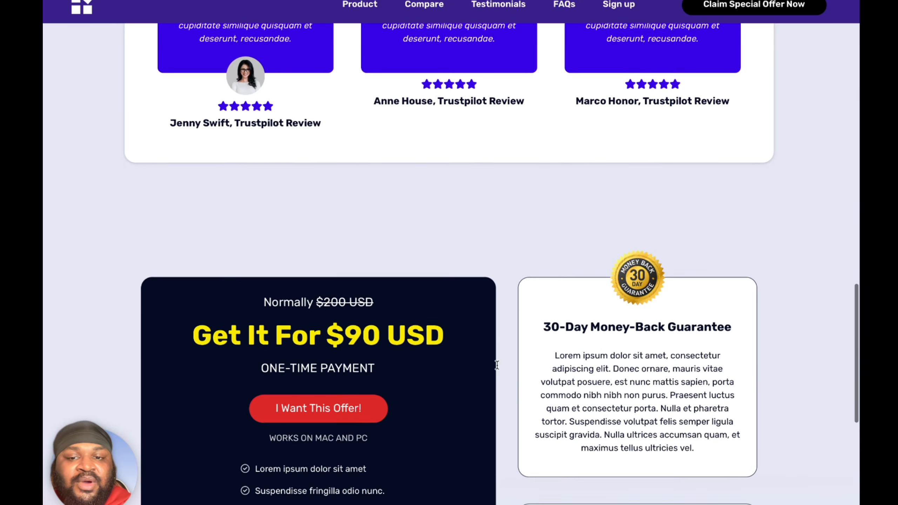
pyautogui.scroll(-5, 496, 366)
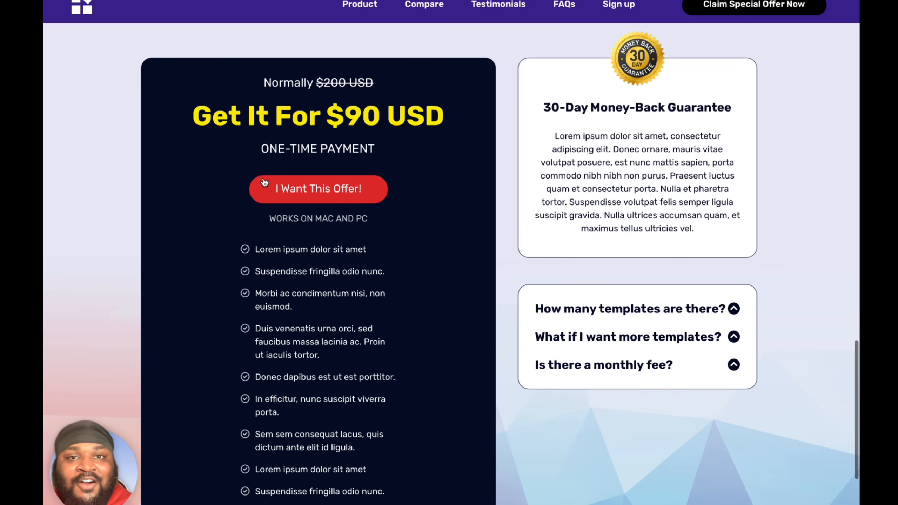
pyautogui.scroll(-5, 318, 385)
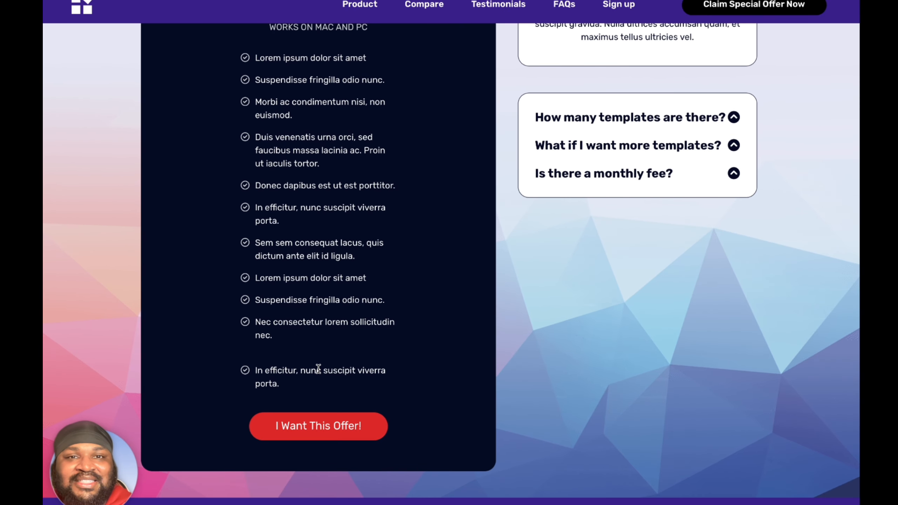
# Step: Examine the previewed template's one-time payment offer, expand its three FAQ questions, and return to the start of the page
pyautogui.scroll(4, 318, 369)
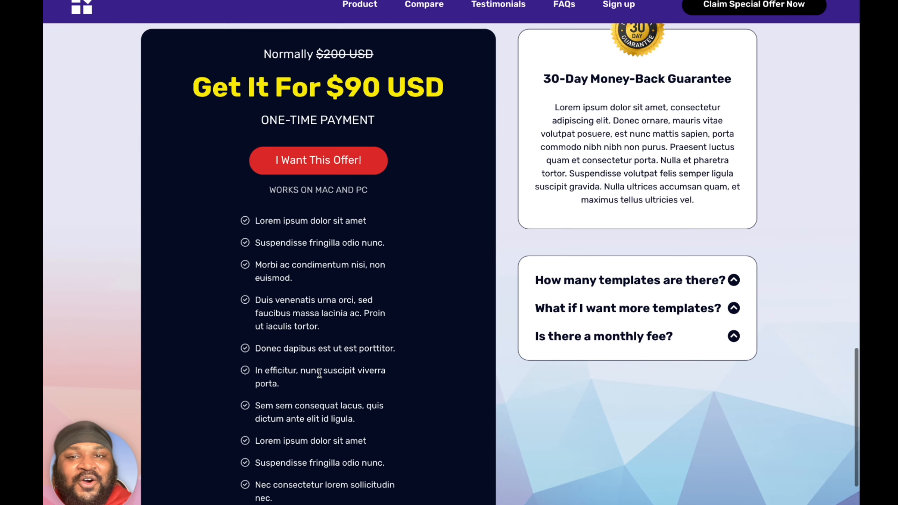
pyautogui.scroll(5, 449, 371)
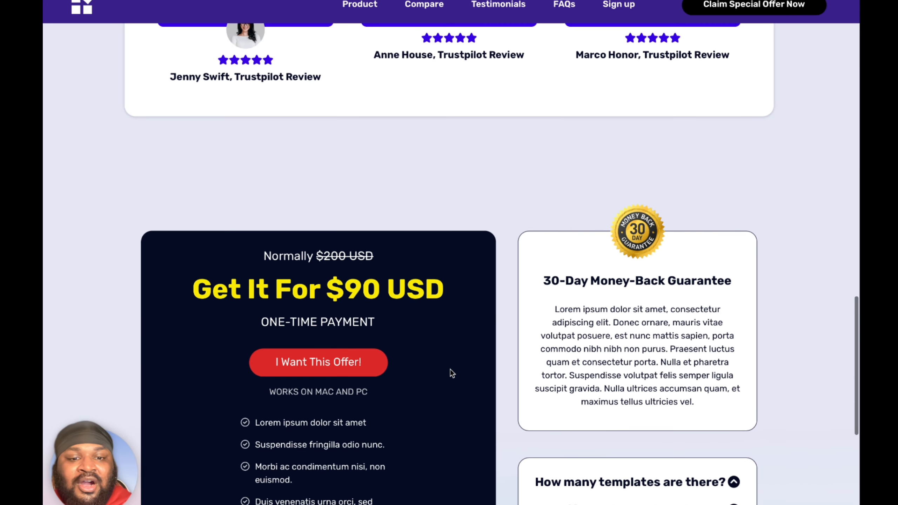
pyautogui.scroll(-4, 603, 329)
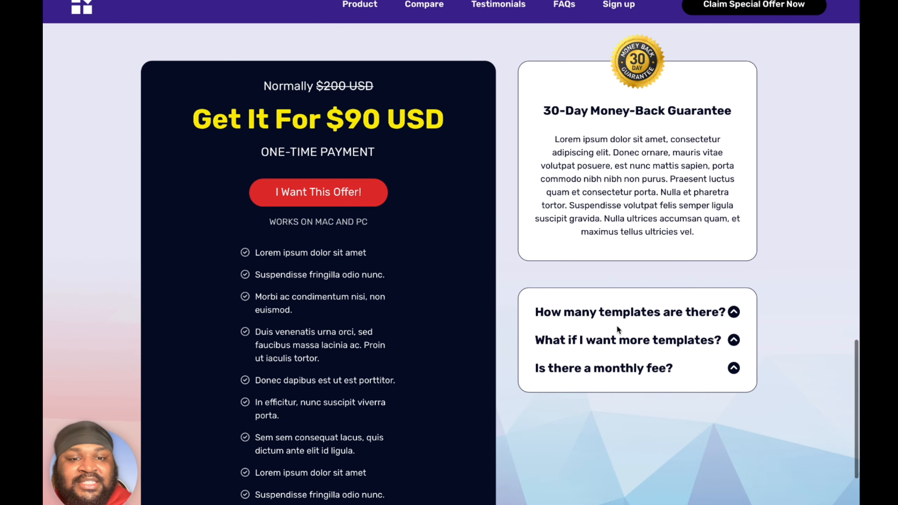
pyautogui.click(611, 369)
pyautogui.click(607, 341)
pyautogui.click(602, 319)
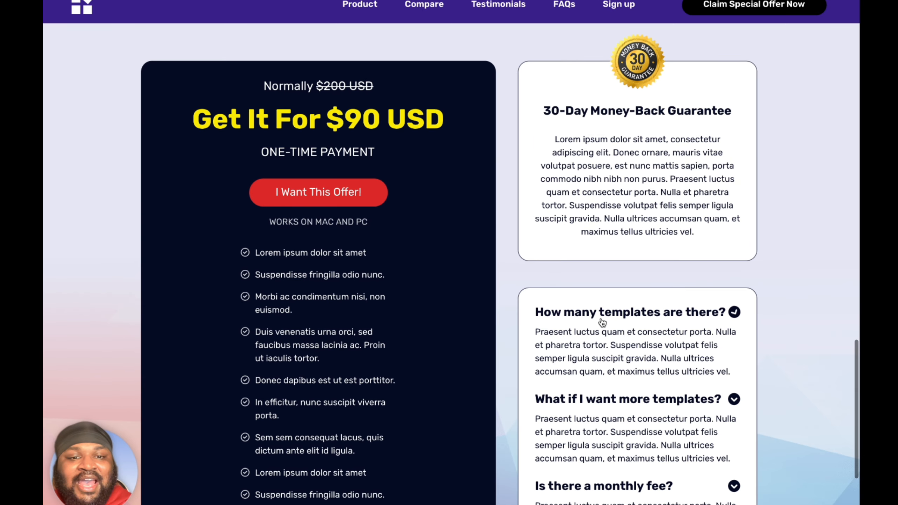
pyautogui.scroll(6, 601, 320)
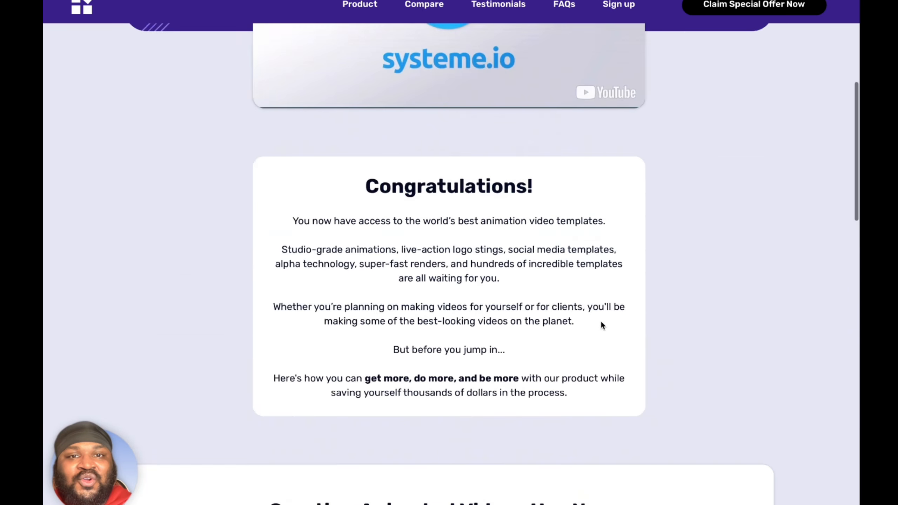
pyautogui.scroll(10, 601, 321)
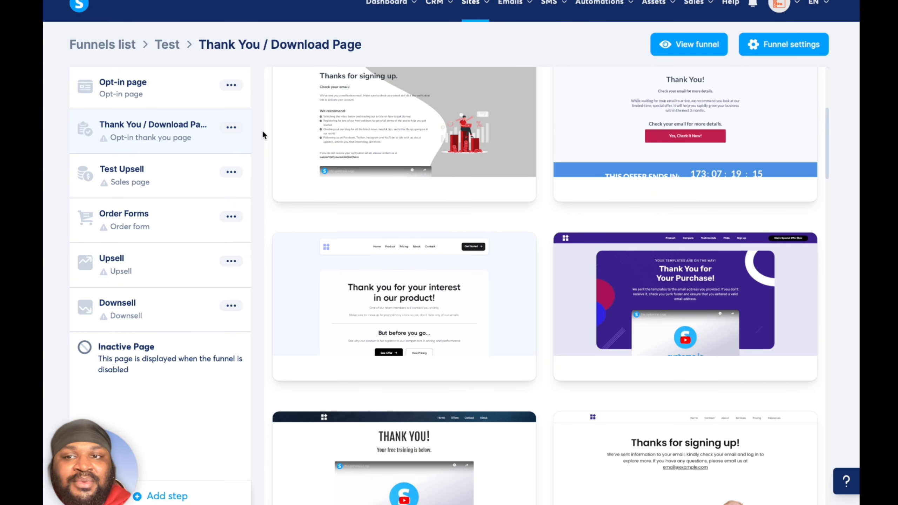
# Step: Open the configuration of the funnel's Opt-in page step
pyautogui.click(168, 90)
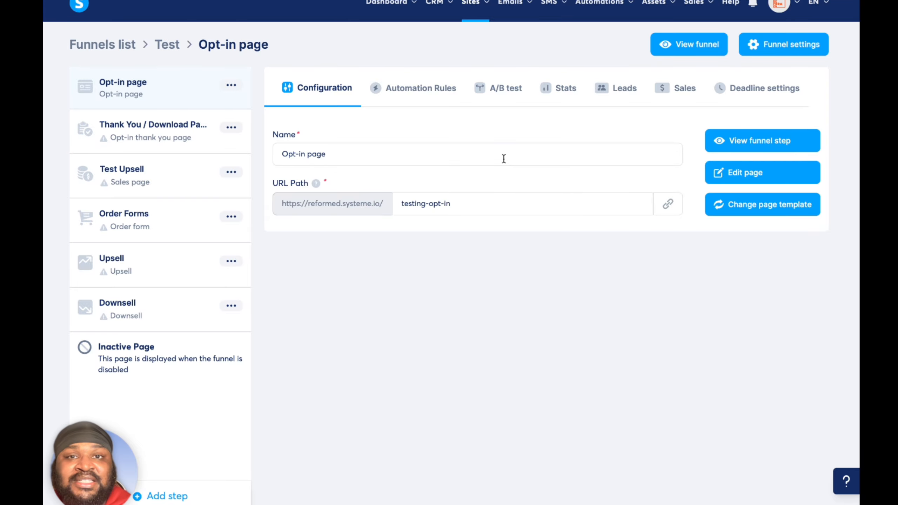
pyautogui.moveTo(548, 2)
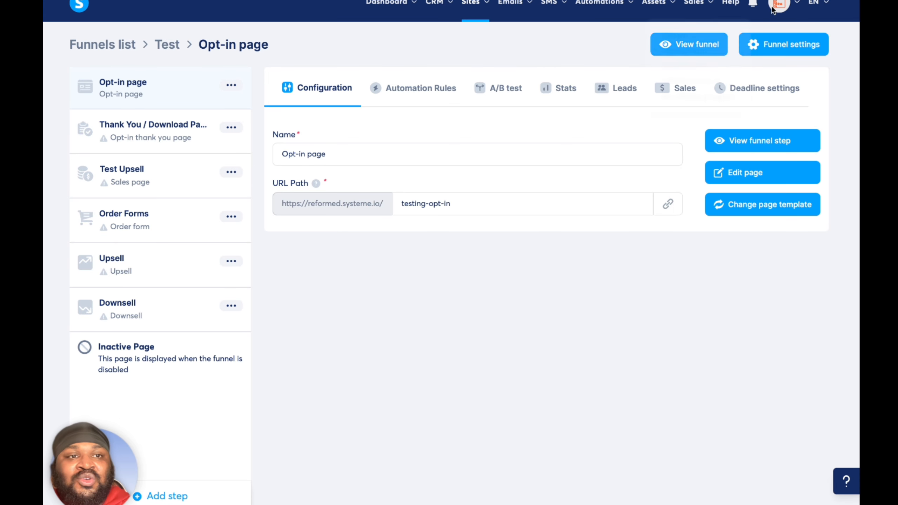
pyautogui.moveTo(790, 7)
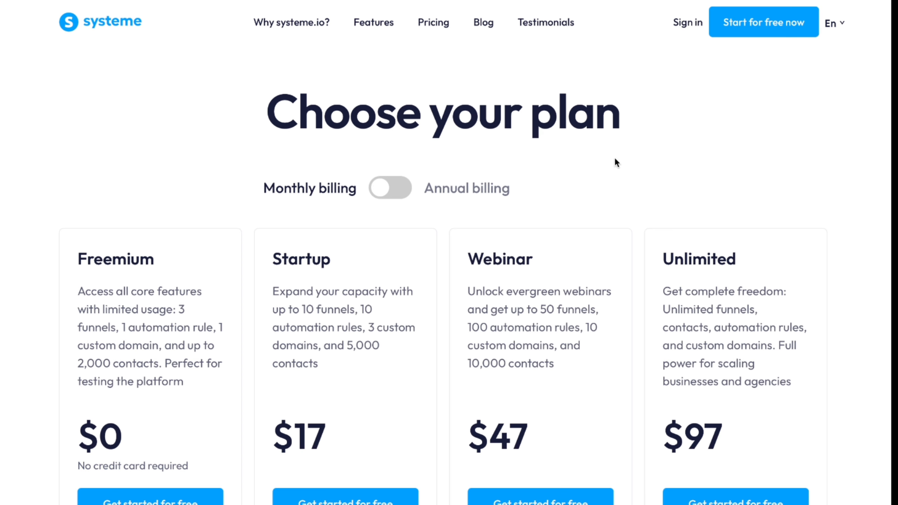
# Step: Review the Freemium plan on the systeme.io pricing page, highlighting its name and the phrase "1 automation rule"
pyautogui.scroll(-3, 723, 176)
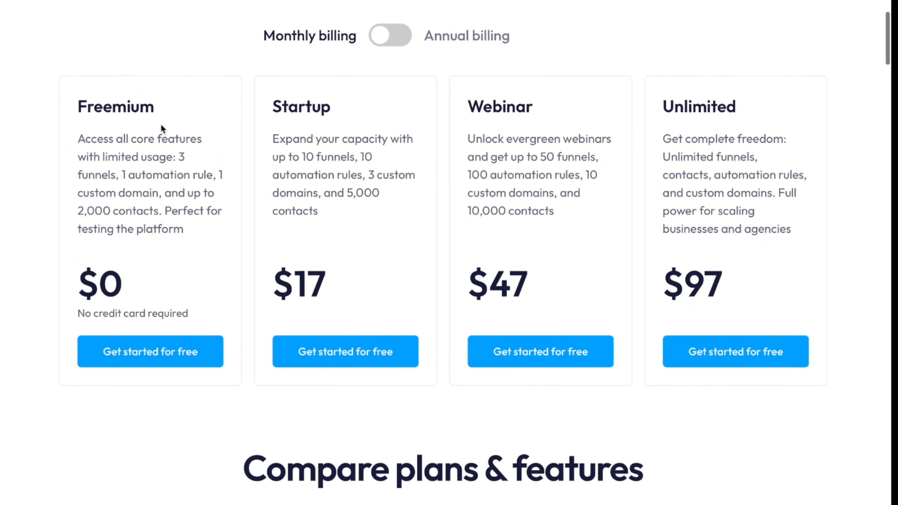
pyautogui.moveTo(77, 107); pyautogui.dragTo(155, 109)
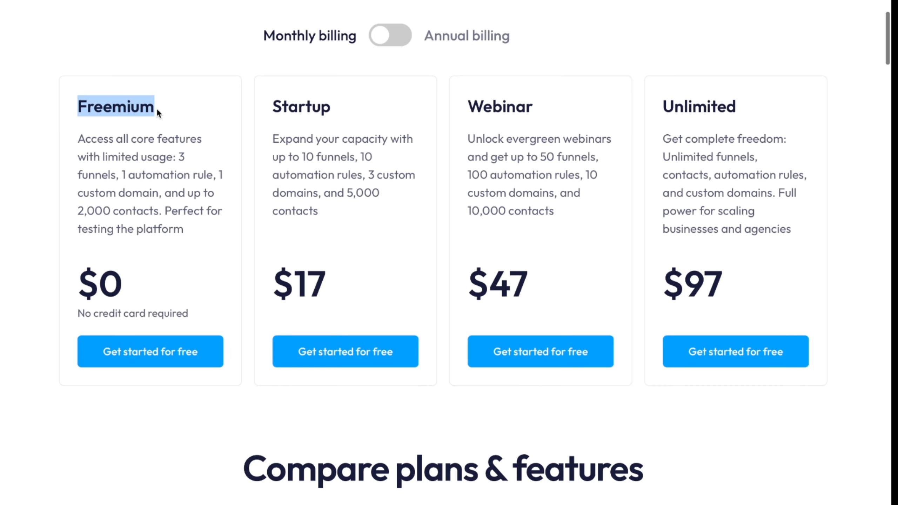
pyautogui.click(161, 112)
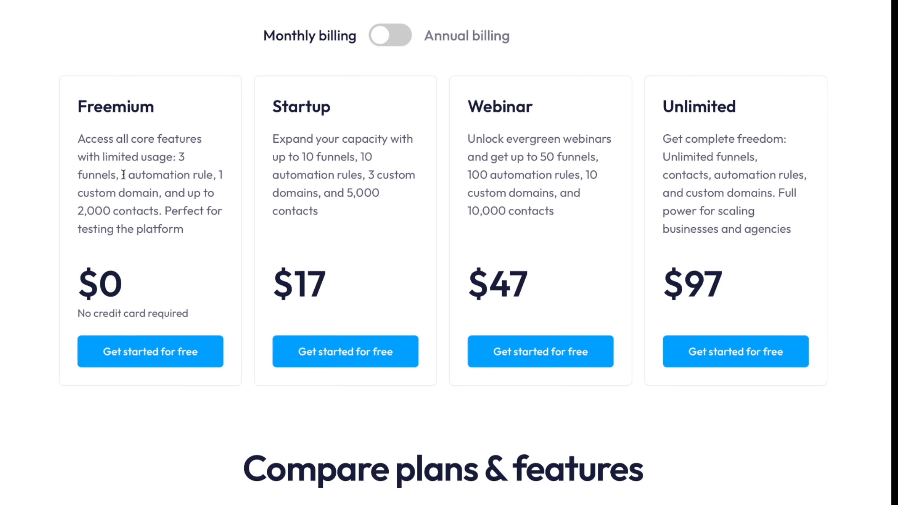
pyautogui.moveTo(122, 174); pyautogui.dragTo(213, 174)
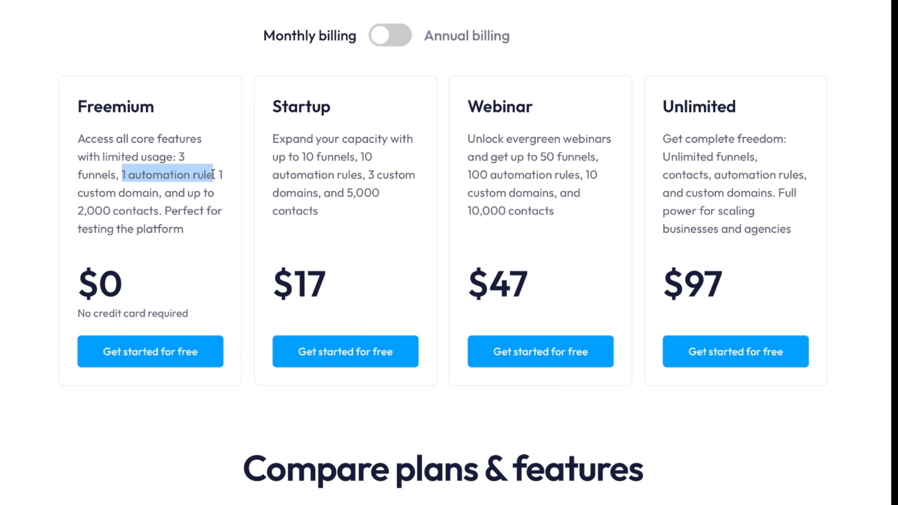